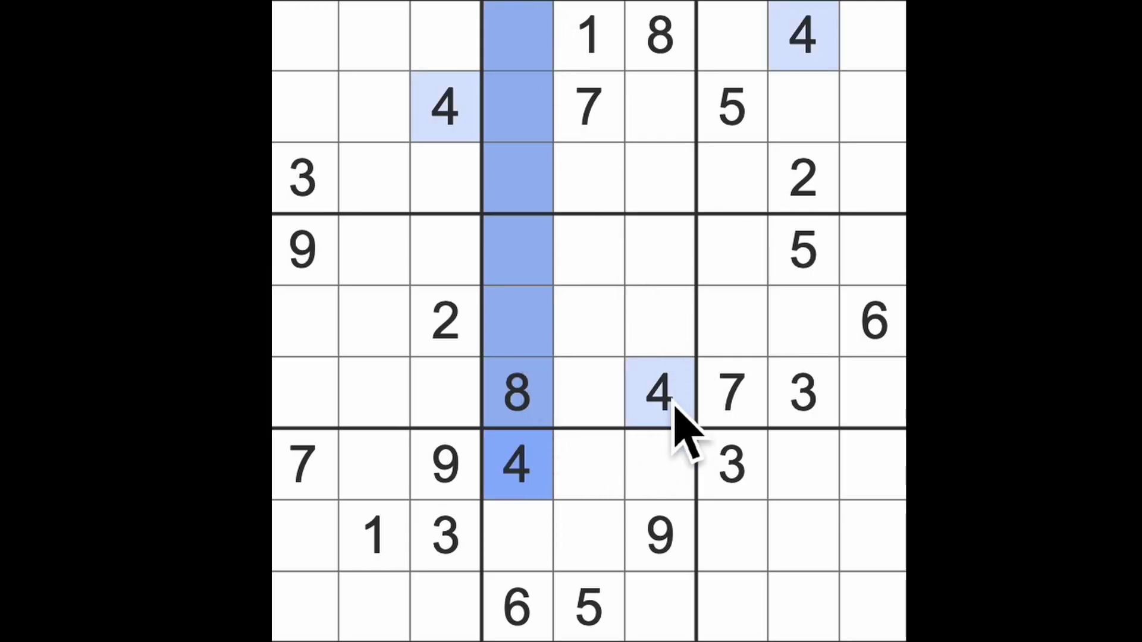
- Check the column for where 4 fits and place a 4 at row 3, column 5
{"action": "left_click_drag", "start_coordinate": [676, 402], "coordinate": [670, 90]}
{"action": "left_click", "coordinate": [600, 209]}
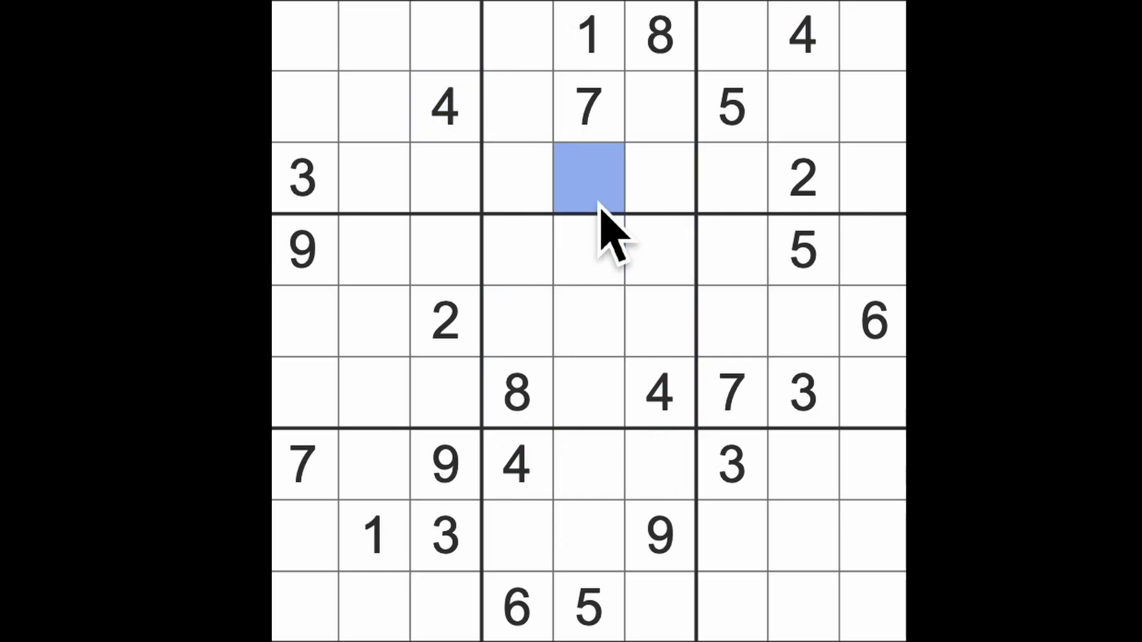
{"action": "type", "text": "4"}
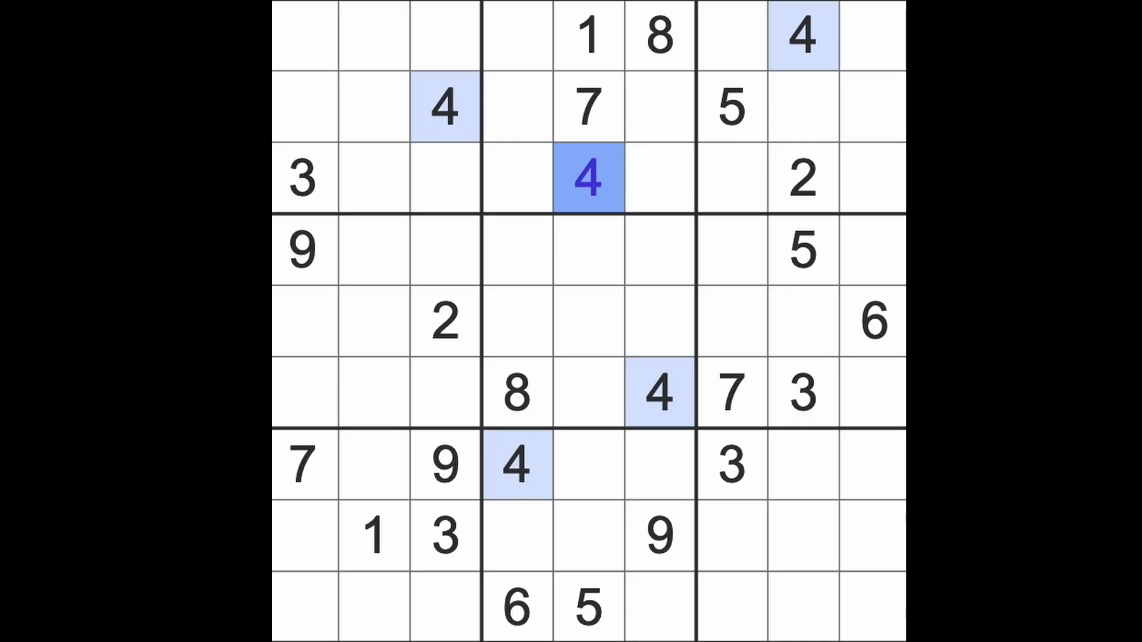
- Highlight the 1s and mark candidate cells in columns 4 and 6 and rows 2–3
{"action": "left_click", "coordinate": [400, 538]}
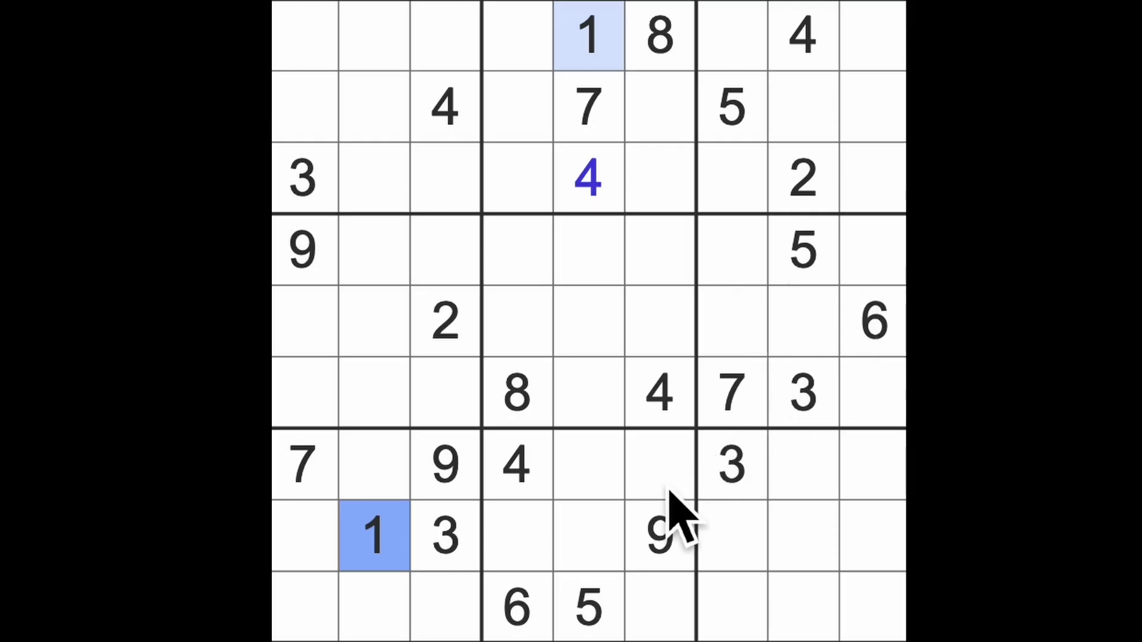
{"action": "mouse_move", "coordinate": [665, 468]}
{"action": "left_mouse_down"}
{"action": "mouse_move", "coordinate": [662, 573]}
{"action": "mouse_move", "coordinate": [629, 546]}
{"action": "left_mouse_up"}
{"action": "left_click_drag", "start_coordinate": [517, 249], "coordinate": [536, 345]}
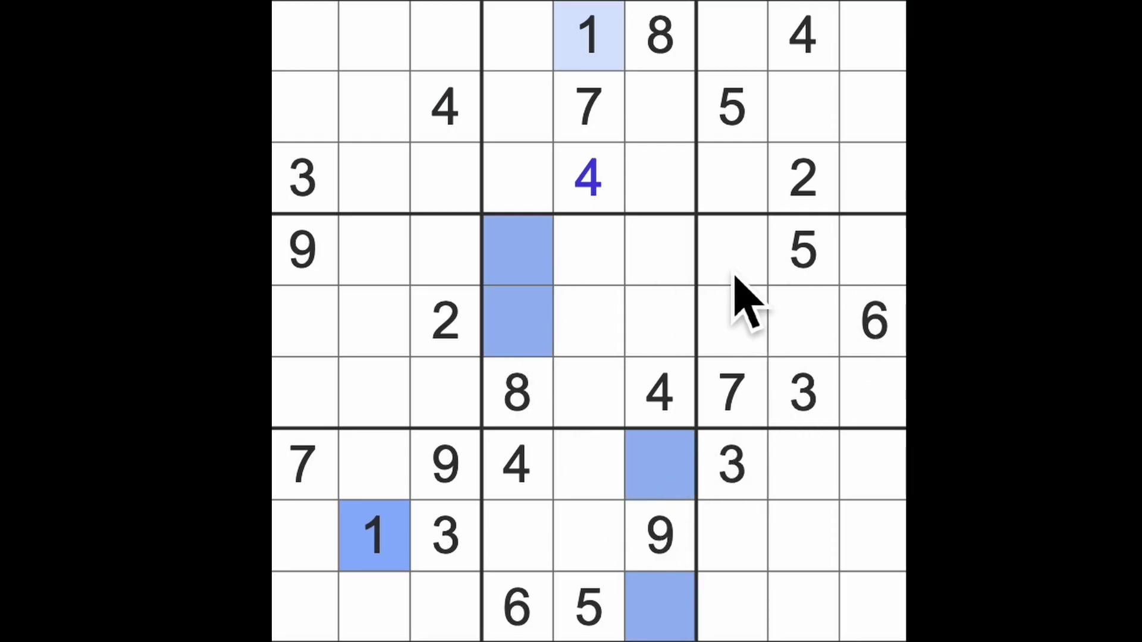
{"action": "left_click", "coordinate": [297, 124], "text": "ctrl"}
{"action": "left_click", "coordinate": [473, 187], "text": "ctrl"}
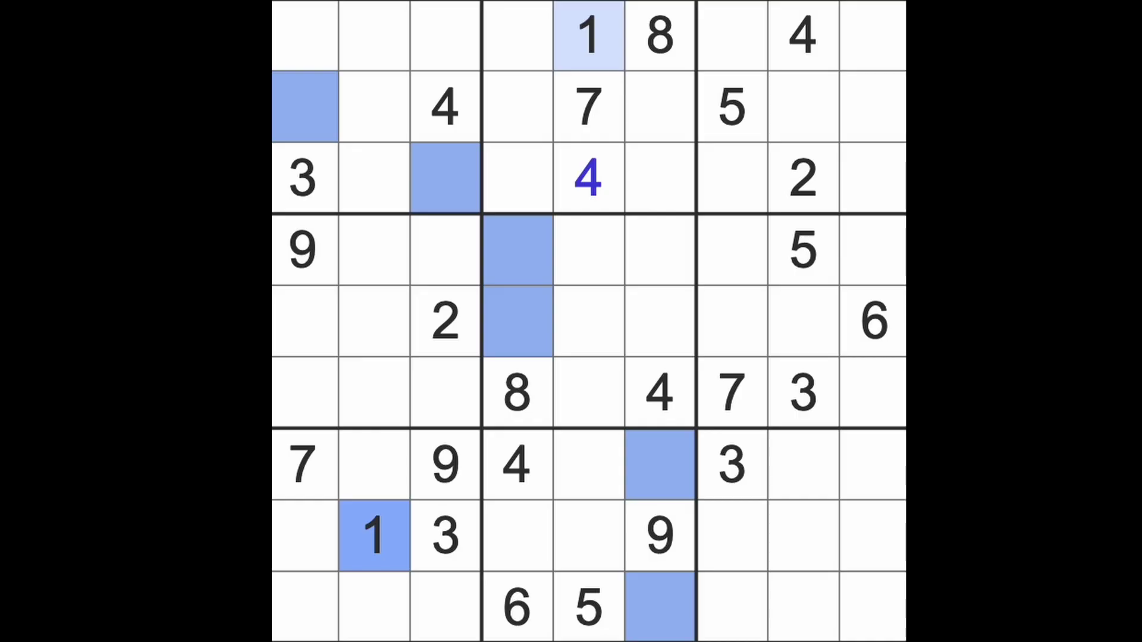
- Highlight the 2s and 3s and place a 3 at row 9, column 6 beside the 5
{"action": "left_click", "coordinate": [444, 348]}
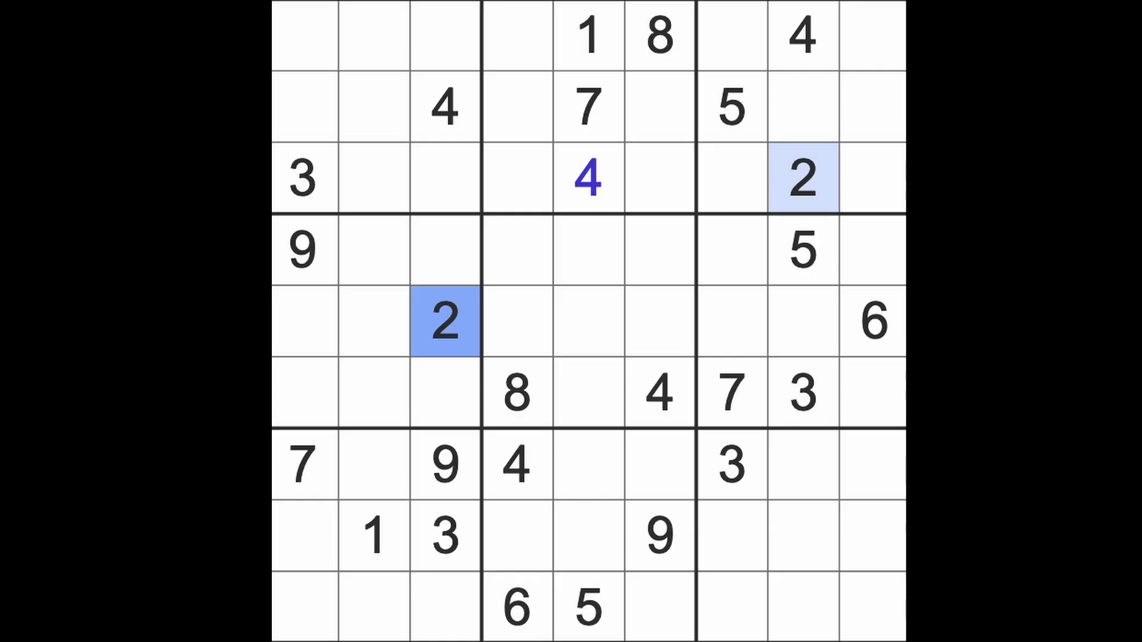
{"action": "left_click", "coordinate": [299, 197]}
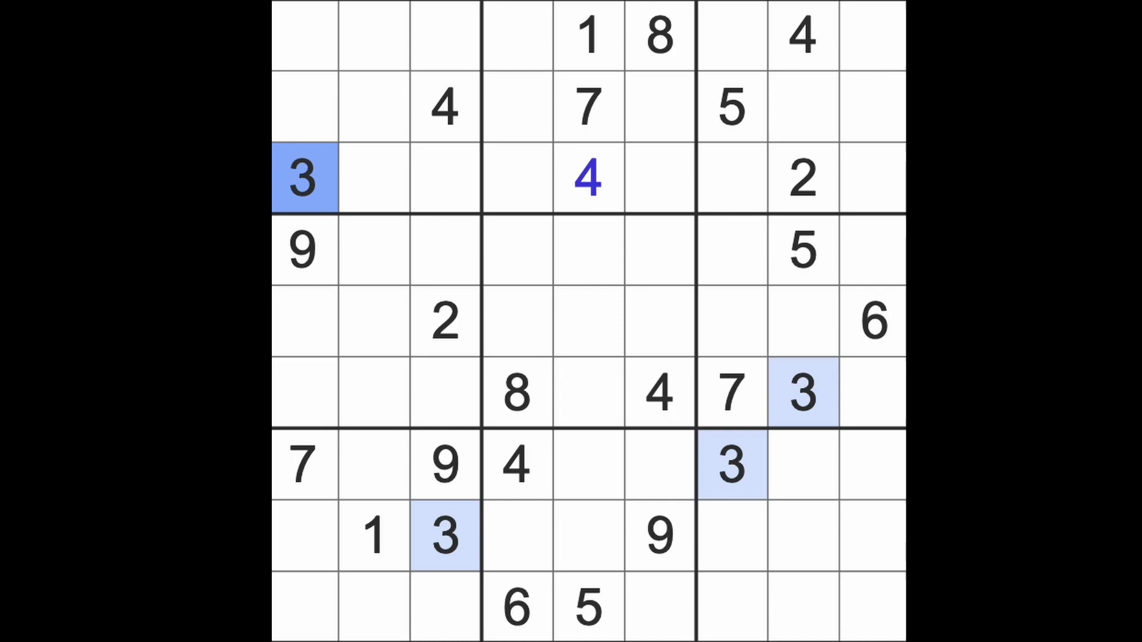
{"action": "left_click_drag", "start_coordinate": [709, 489], "coordinate": [616, 563]}
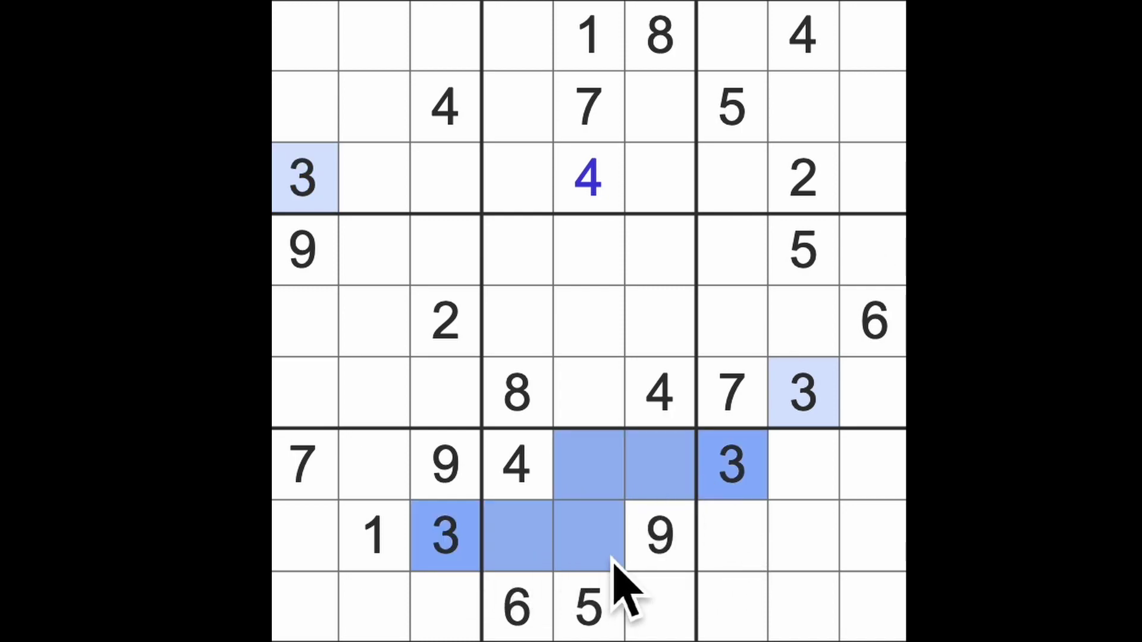
{"action": "left_click", "coordinate": [640, 596]}
{"action": "type", "text": "3"}
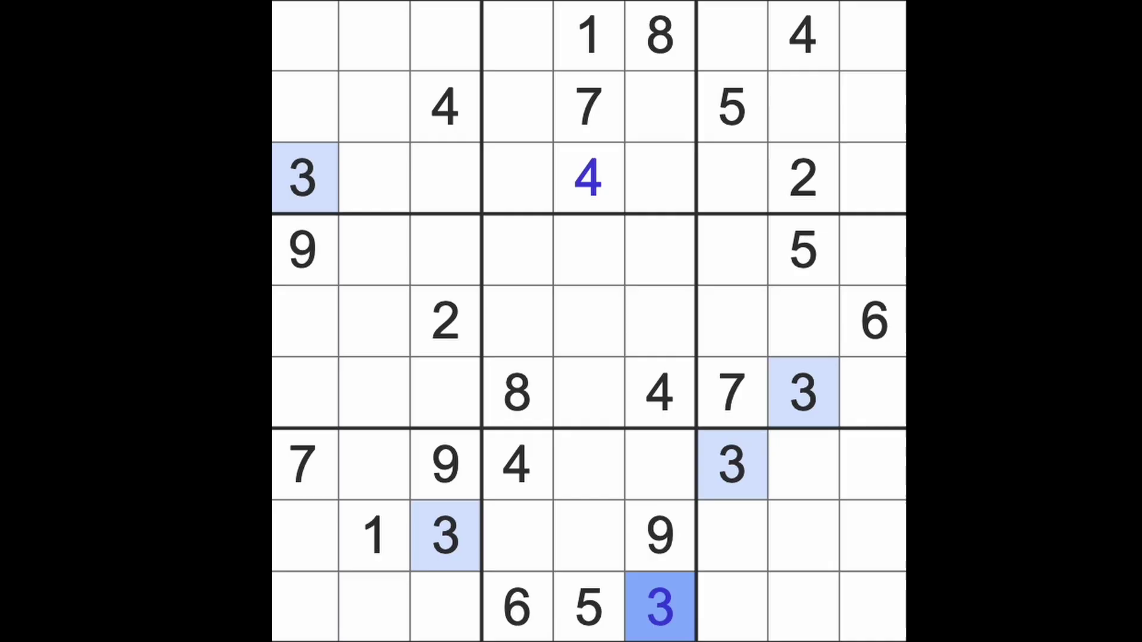
- Mark columns 6, 4 and 5 to check the remaining candidates
{"action": "left_click_drag", "start_coordinate": [661, 598], "coordinate": [655, 133]}
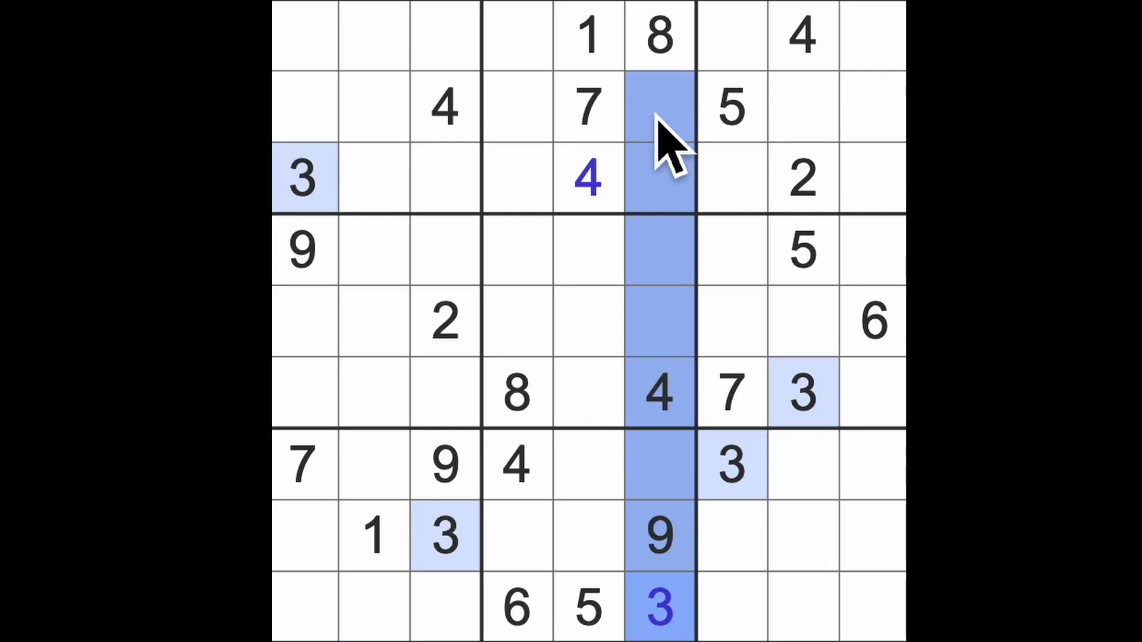
{"action": "left_click", "coordinate": [546, 52]}
{"action": "left_click_drag", "start_coordinate": [546, 52], "coordinate": [543, 207]}
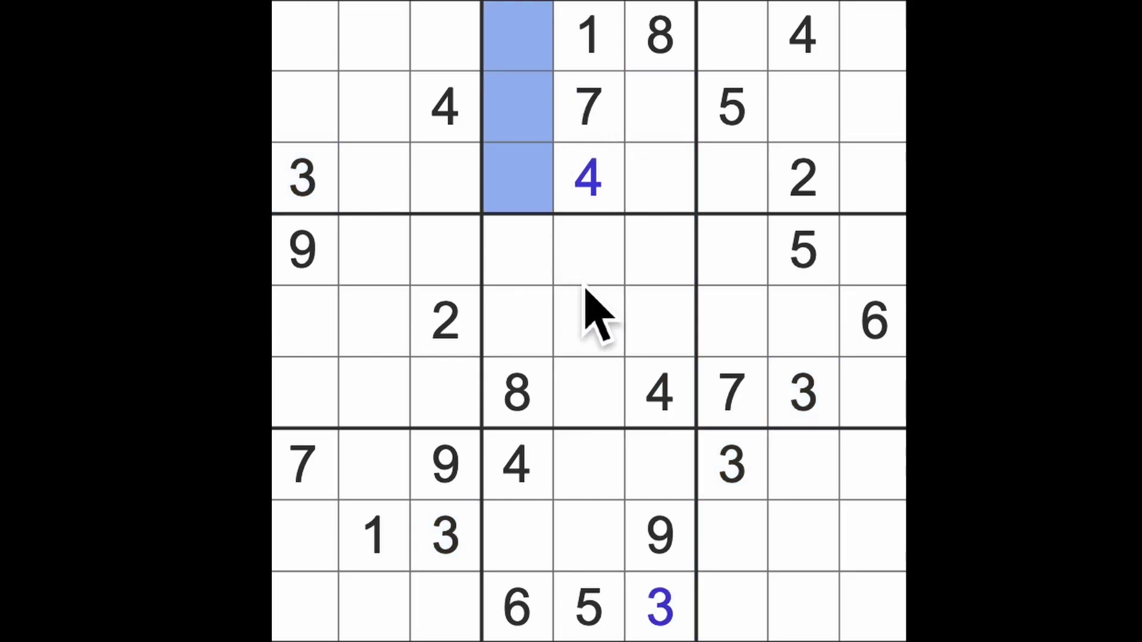
{"action": "left_click_drag", "start_coordinate": [596, 258], "coordinate": [600, 410]}
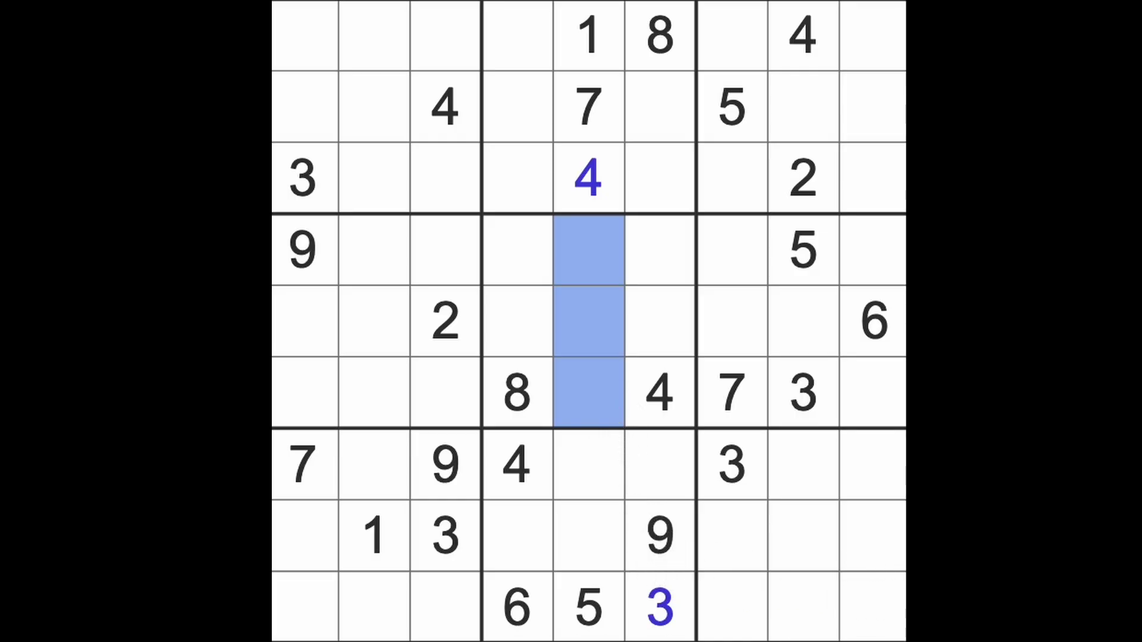
{"action": "left_click", "coordinate": [744, 478]}
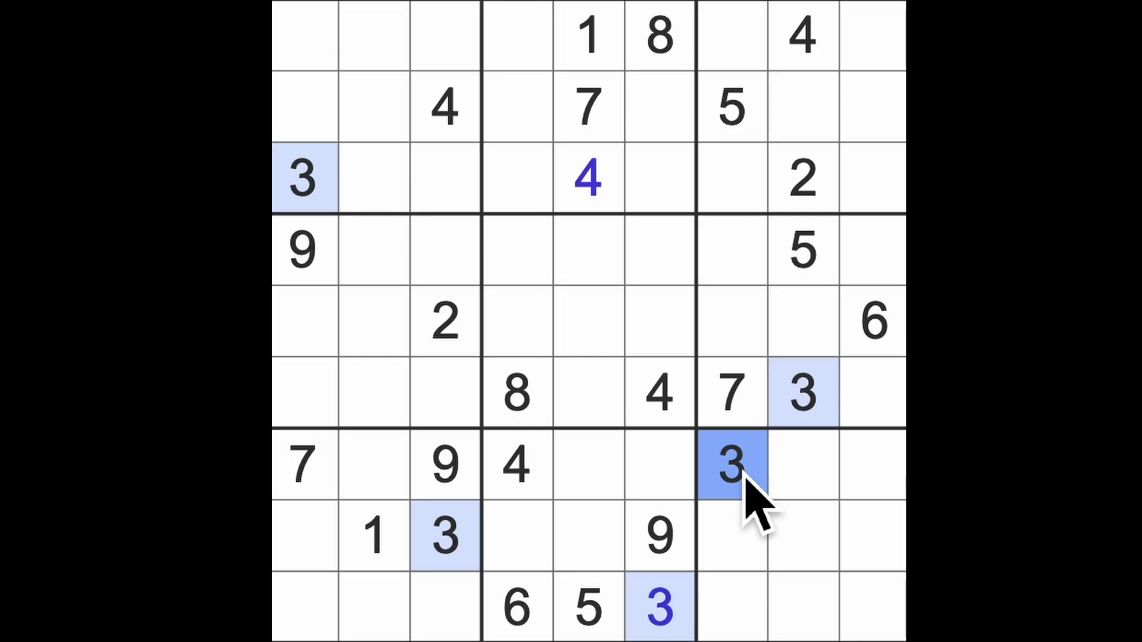
{"action": "left_click", "coordinate": [663, 404]}
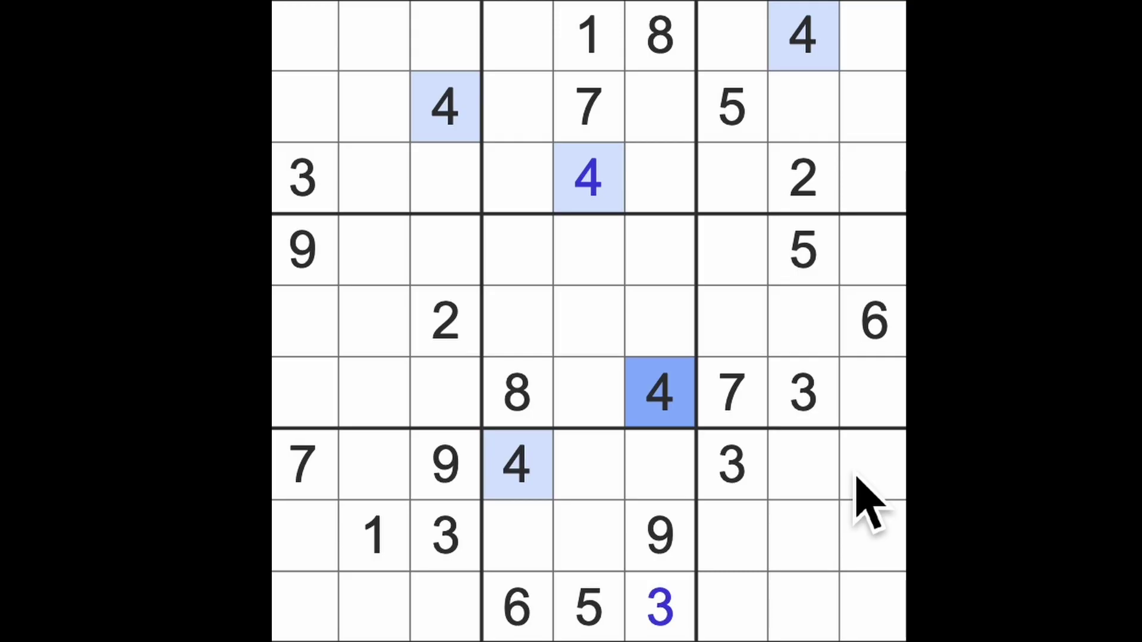
{"action": "left_click", "coordinate": [806, 268]}
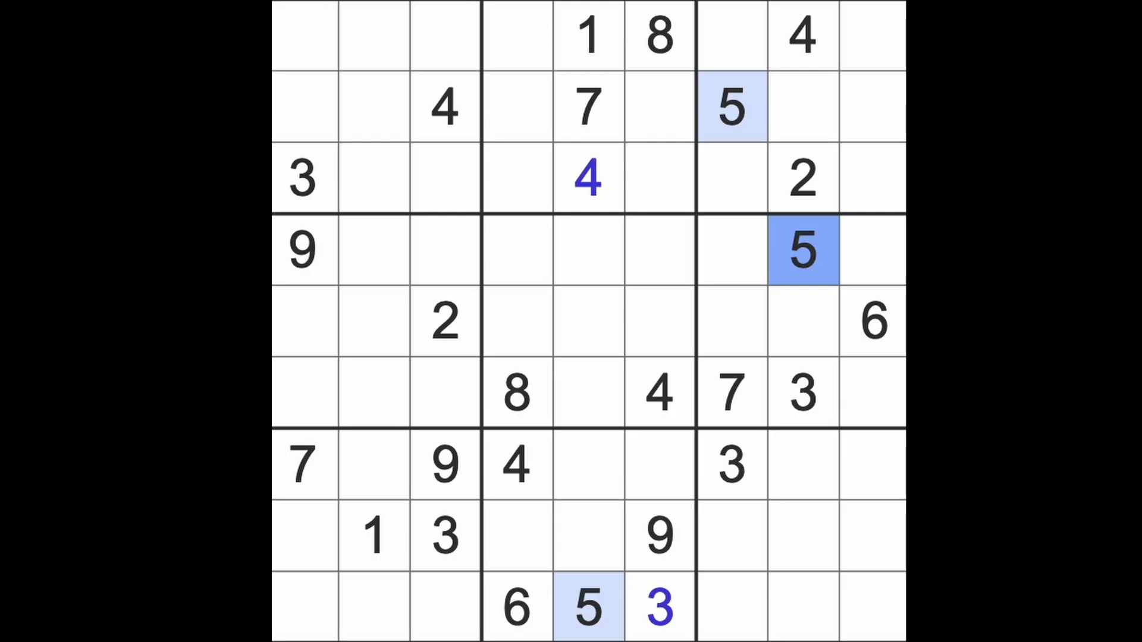
{"action": "left_click_drag", "start_coordinate": [625, 612], "coordinate": [306, 619]}
- Highlight the 1s, mark the bottom-left cells, and put an 8 at row 9, column 3
{"action": "left_click", "coordinate": [328, 540]}
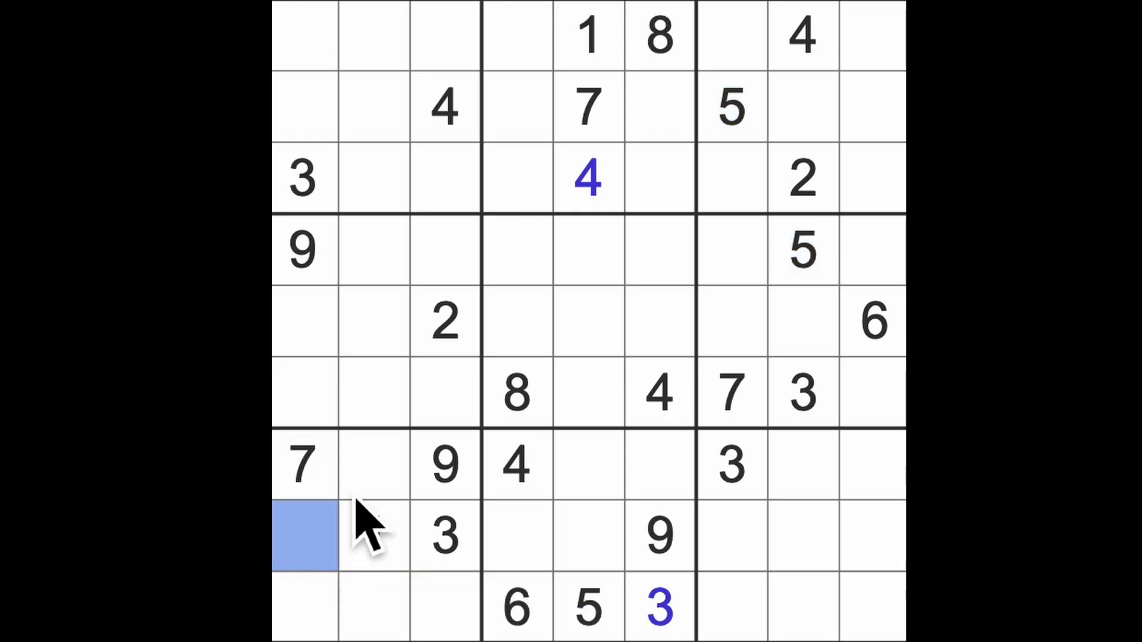
{"action": "left_click", "coordinate": [366, 526]}
{"action": "type", "text": "1"}
{"action": "left_click_drag", "start_coordinate": [327, 630], "coordinate": [455, 624]}
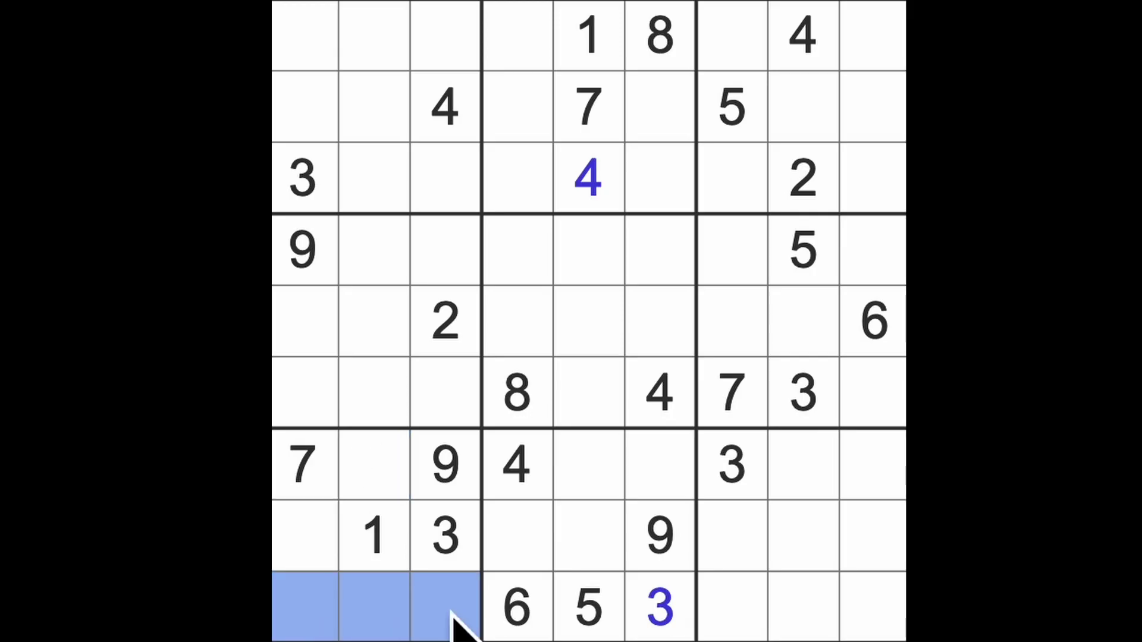
{"action": "left_click", "coordinate": [447, 326], "text": "ctrl"}
{"action": "left_click", "coordinate": [457, 127], "text": "ctrl"}
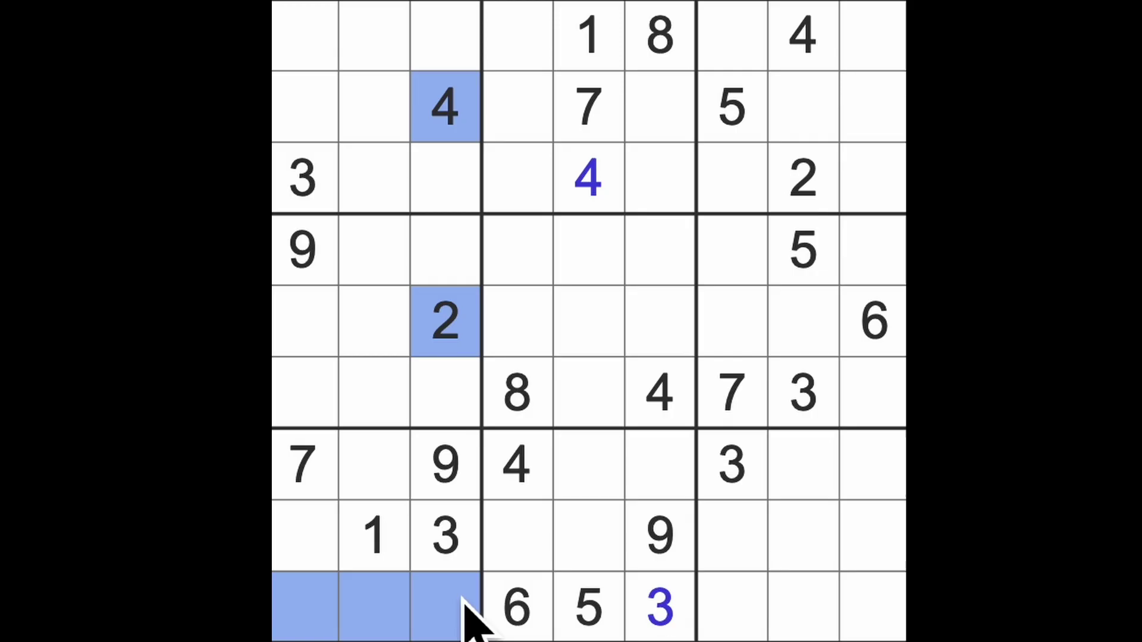
{"action": "left_click", "coordinate": [470, 616]}
{"action": "type", "text": "8"}
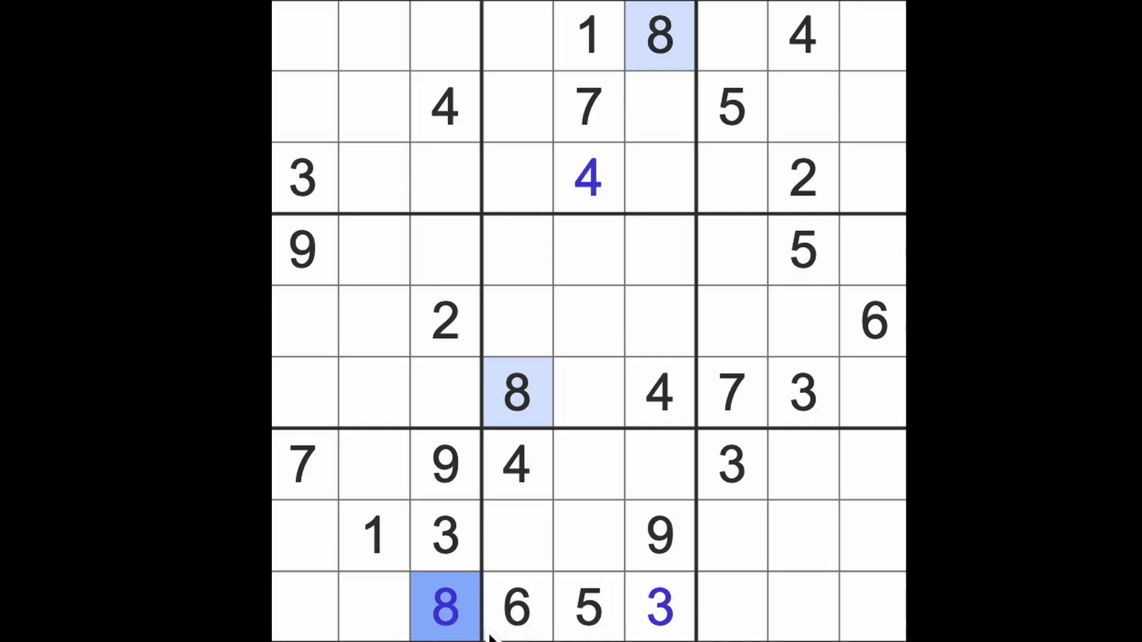
- Mark rows 8–9 and upper column 5, then place a 1 at row 7, column 6
{"action": "left_click", "coordinate": [326, 549]}
{"action": "left_click", "coordinate": [383, 480], "text": "ctrl"}
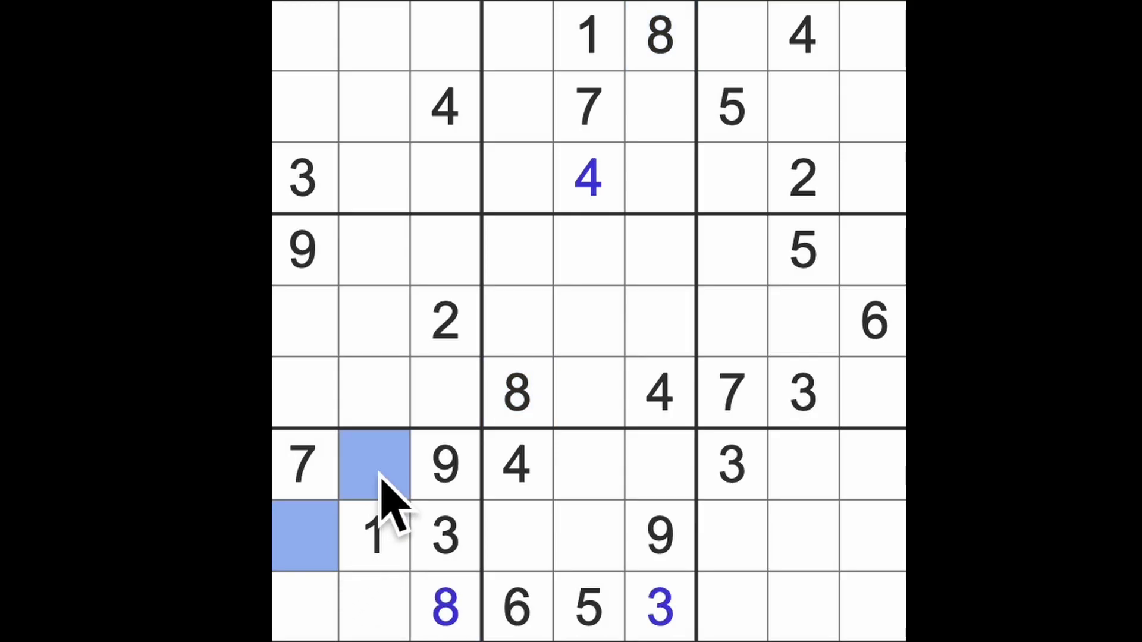
{"action": "left_click_drag", "start_coordinate": [336, 622], "coordinate": [378, 630]}
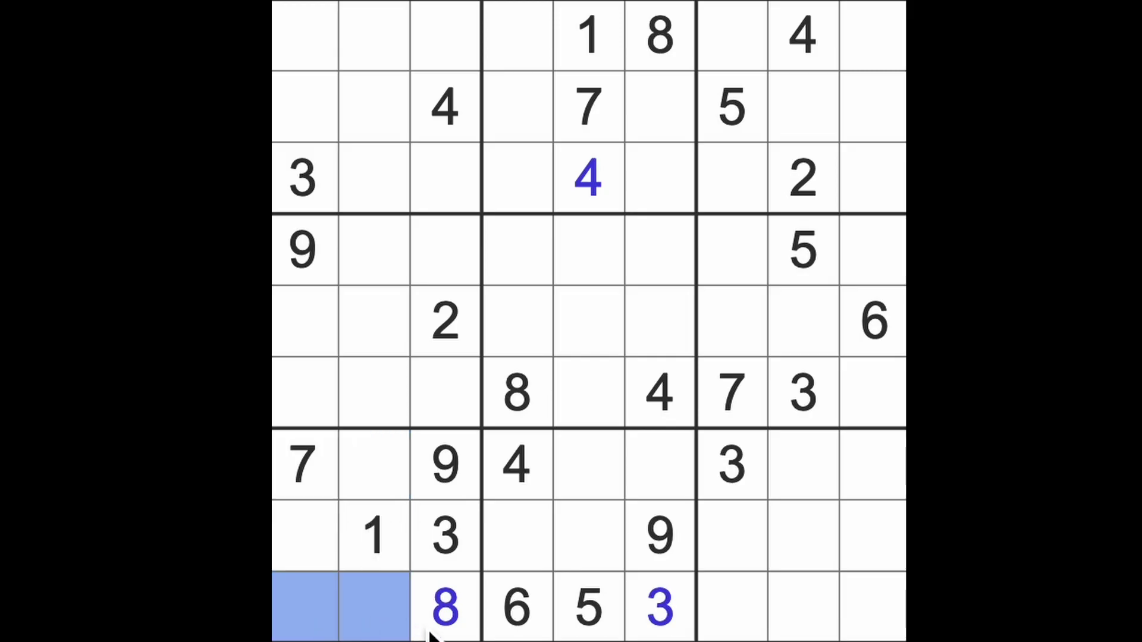
{"action": "left_click_drag", "start_coordinate": [749, 634], "coordinate": [871, 625]}
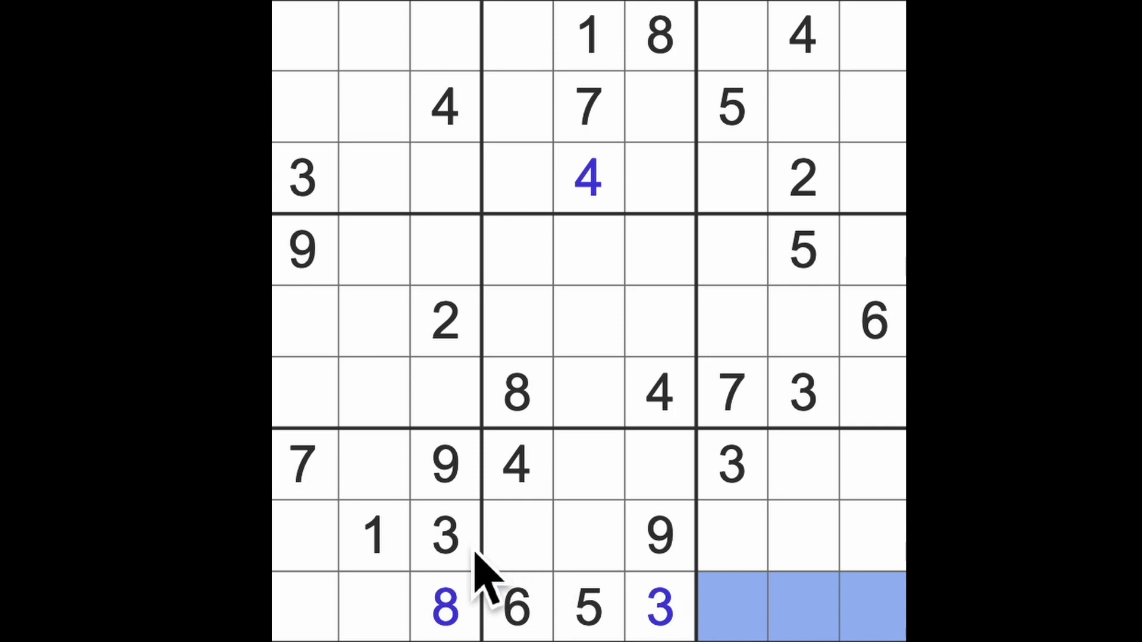
{"action": "left_click_drag", "start_coordinate": [394, 548], "coordinate": [612, 561]}
{"action": "left_click_drag", "start_coordinate": [589, 107], "coordinate": [637, 485]}
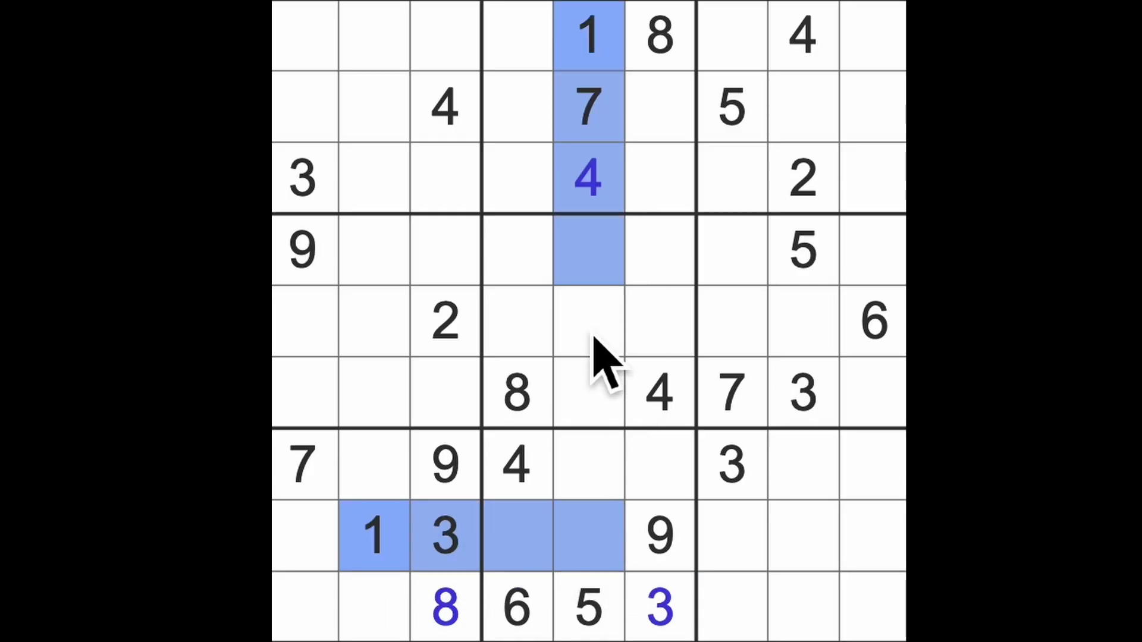
{"action": "left_click", "coordinate": [655, 498]}
{"action": "type", "text": "1"}
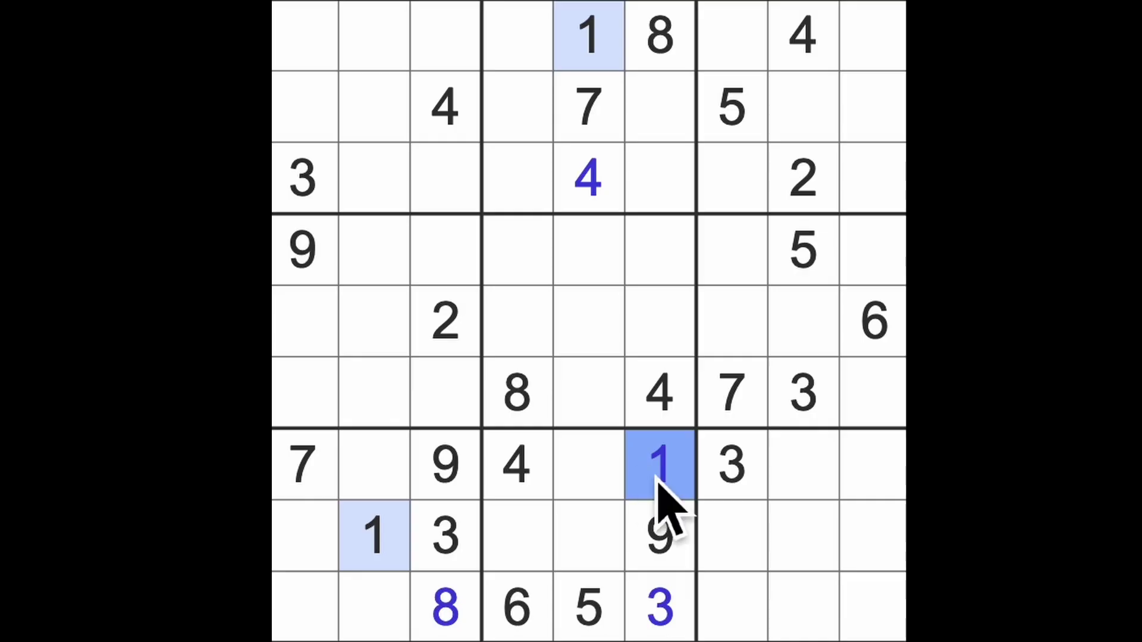
- Mark column 5 and place a 7 at row 8, column 4
{"action": "mouse_move", "coordinate": [581, 111]}
{"action": "left_mouse_down"}
{"action": "mouse_move", "coordinate": [589, 535]}
{"action": "mouse_move", "coordinate": [530, 555]}
{"action": "left_mouse_up"}
{"action": "left_click", "coordinate": [530, 555]}
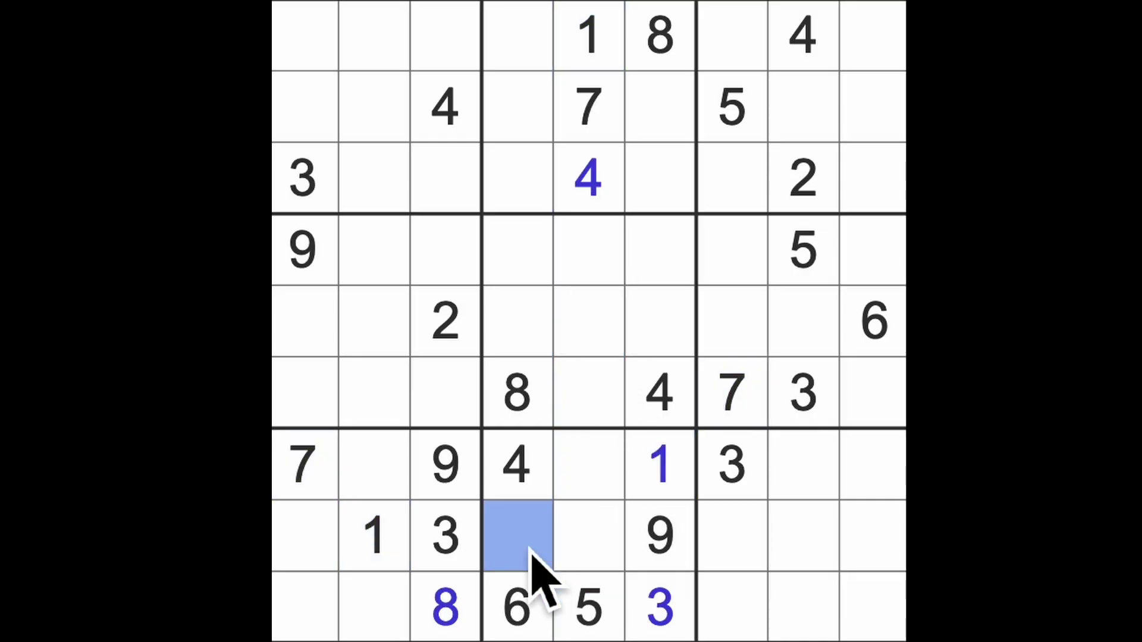
{"action": "type", "text": "7"}
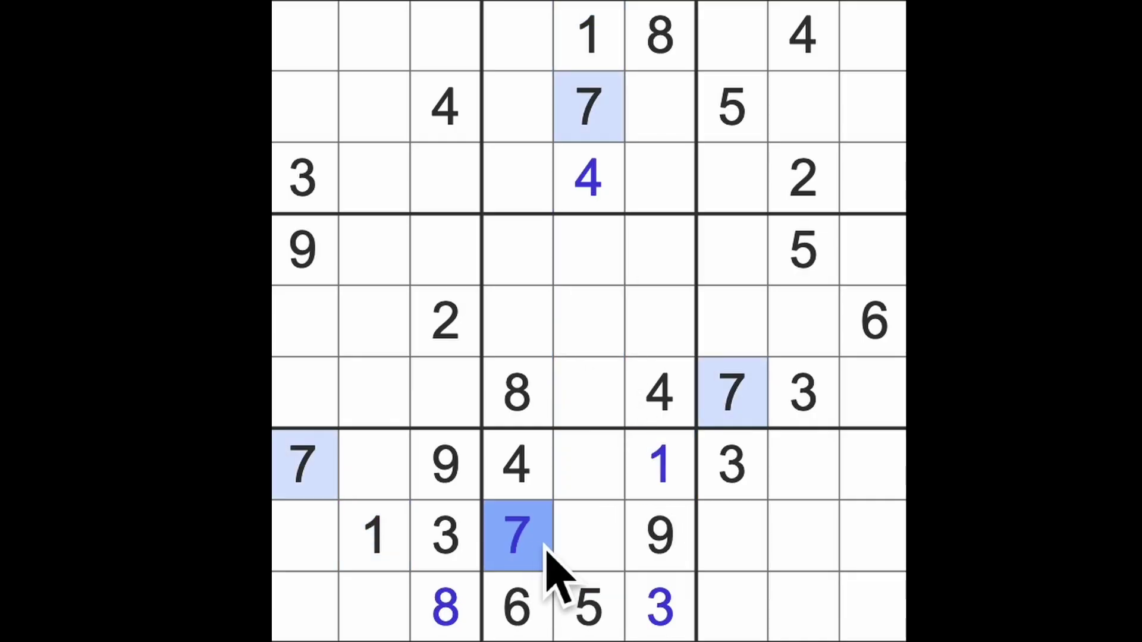
{"action": "left_click_drag", "start_coordinate": [610, 487], "coordinate": [610, 538]}
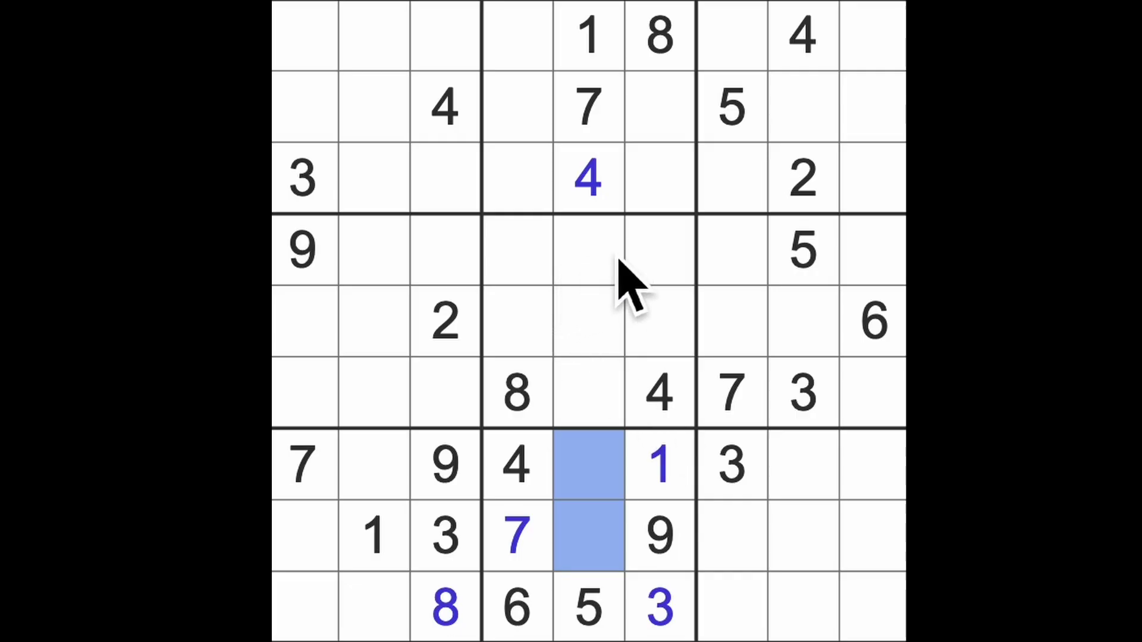
{"action": "left_click_drag", "start_coordinate": [612, 254], "coordinate": [612, 386]}
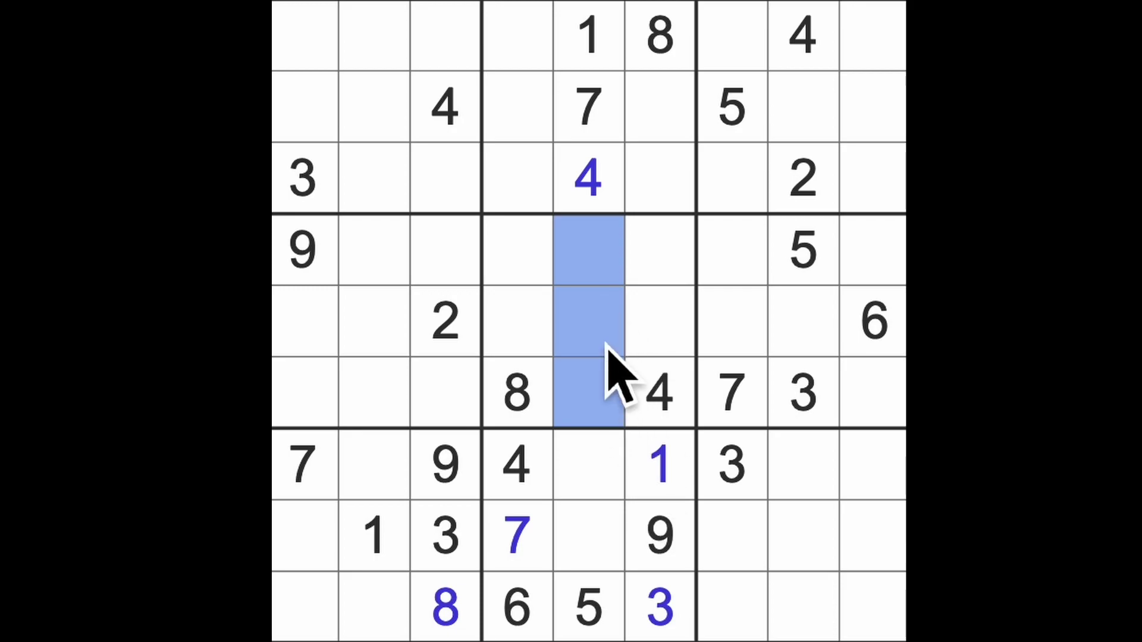
{"action": "left_click", "coordinate": [815, 395]}
{"action": "left_click", "coordinate": [862, 347]}
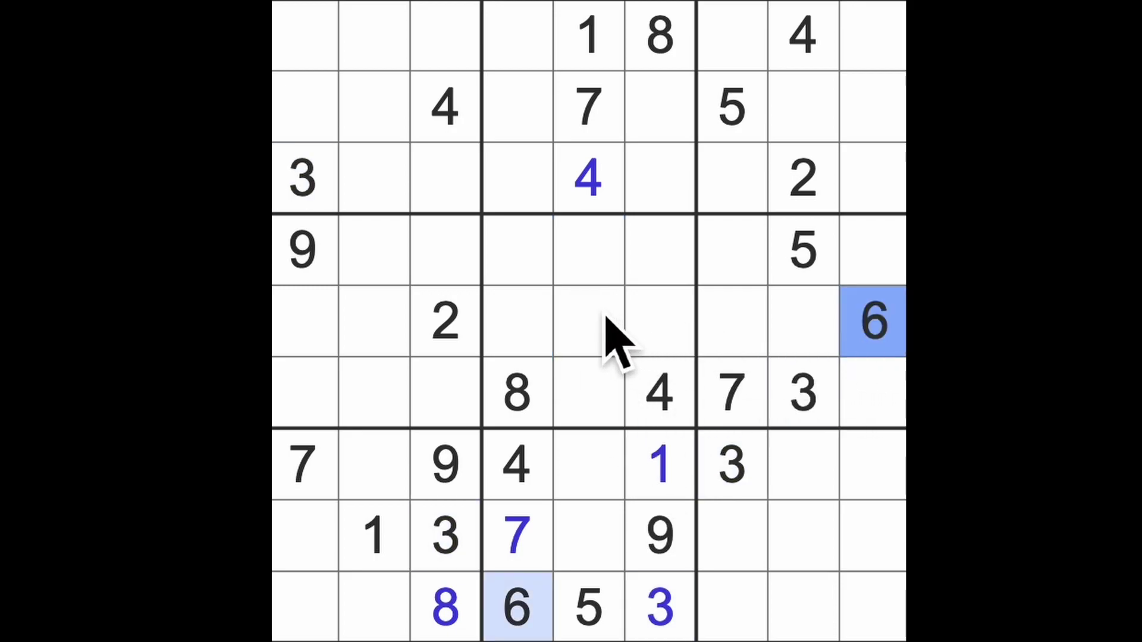
{"action": "left_click", "coordinate": [332, 262]}
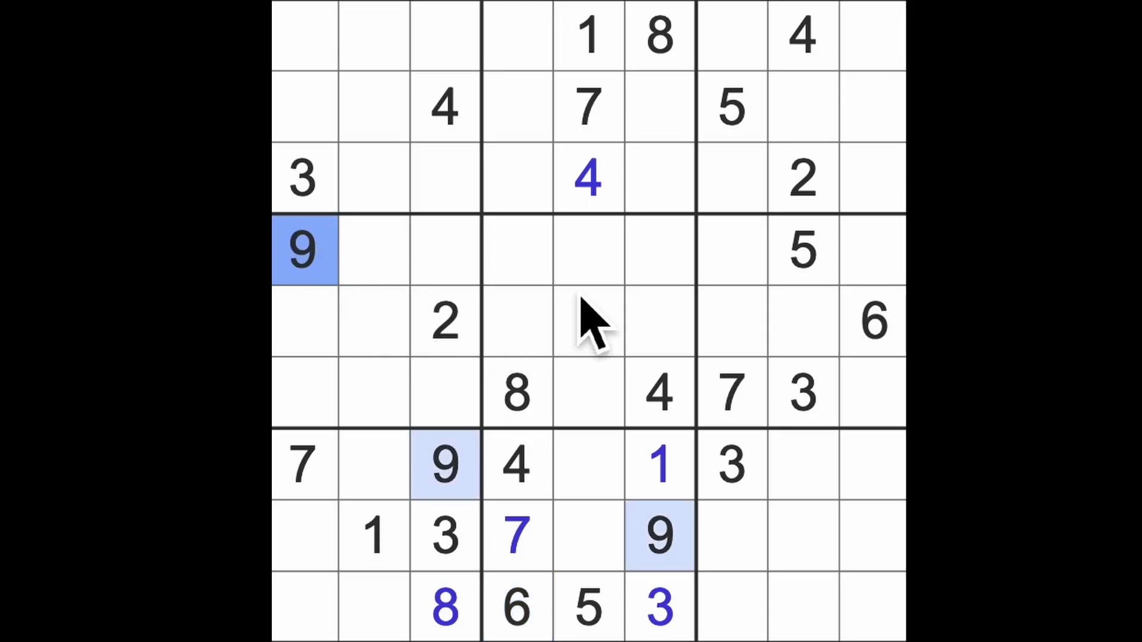
{"action": "left_click_drag", "start_coordinate": [616, 268], "coordinate": [607, 419]}
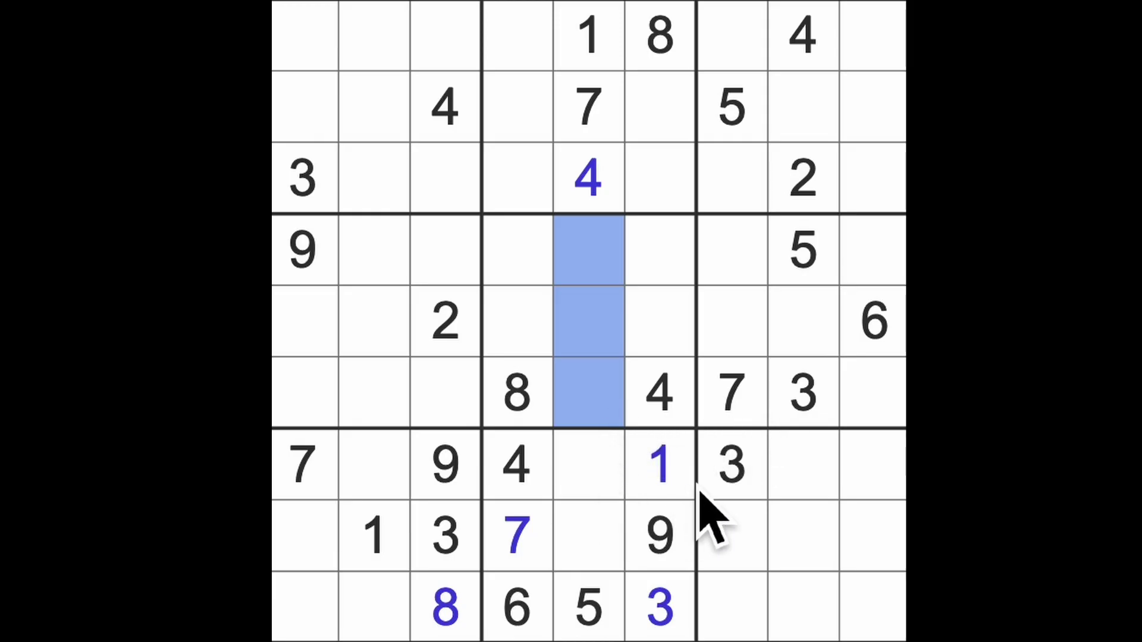
{"action": "left_click", "coordinate": [676, 472]}
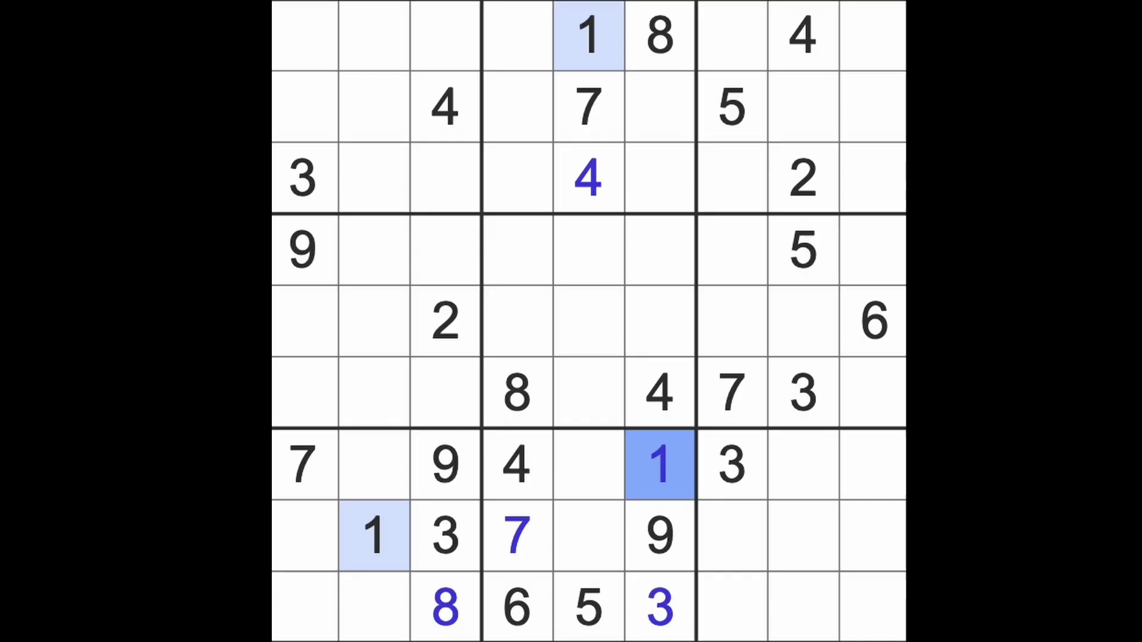
{"action": "left_click", "coordinate": [814, 204]}
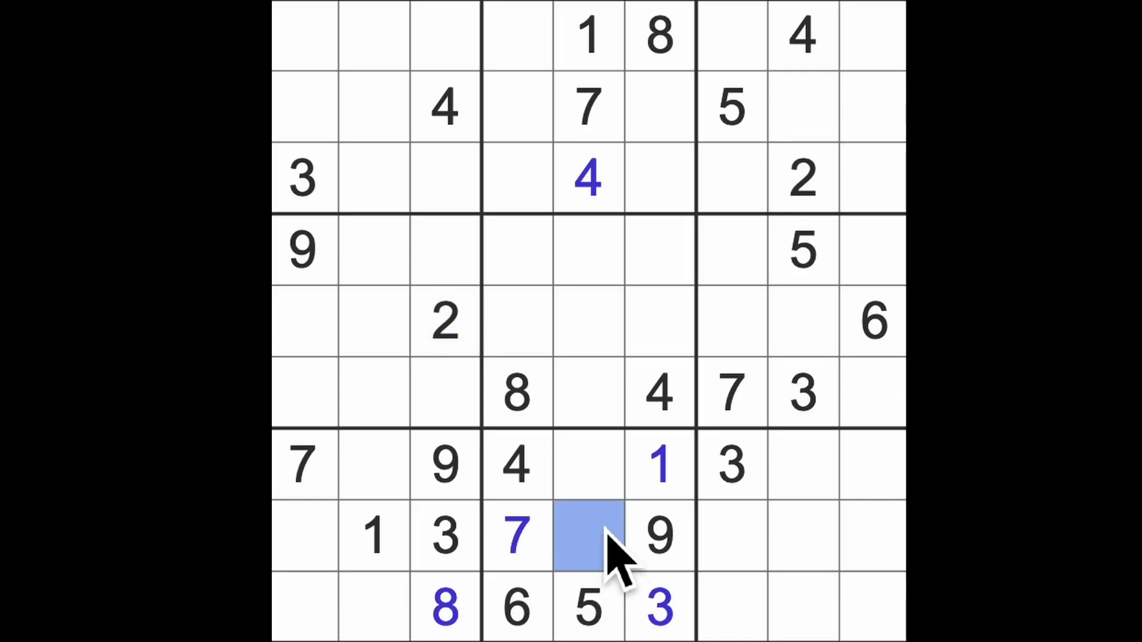
- Trace column 5 and row 6, then place a 2 at row 6, column 9
{"action": "left_click_drag", "start_coordinate": [607, 544], "coordinate": [612, 246]}
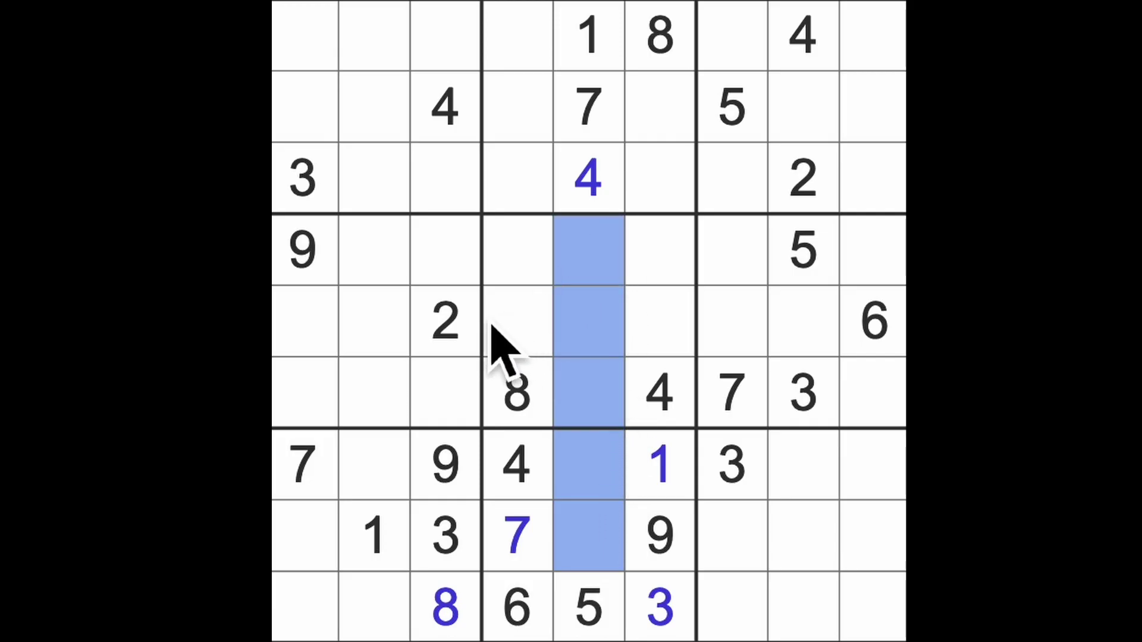
{"action": "mouse_move", "coordinate": [446, 326]}
{"action": "left_mouse_down"}
{"action": "mouse_move", "coordinate": [607, 352]}
{"action": "mouse_move", "coordinate": [580, 317]}
{"action": "mouse_move", "coordinate": [574, 280]}
{"action": "mouse_move", "coordinate": [870, 250]}
{"action": "left_mouse_up"}
{"action": "left_click_drag", "start_coordinate": [737, 333], "coordinate": [881, 357]}
{"action": "left_click", "coordinate": [881, 400]}
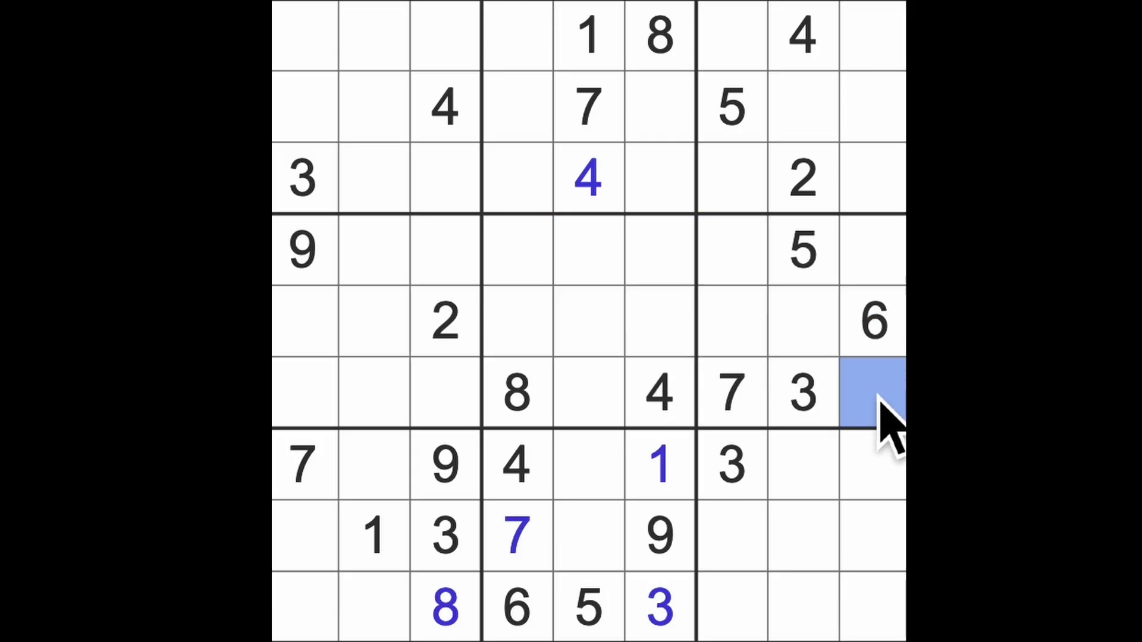
{"action": "type", "text": "2"}
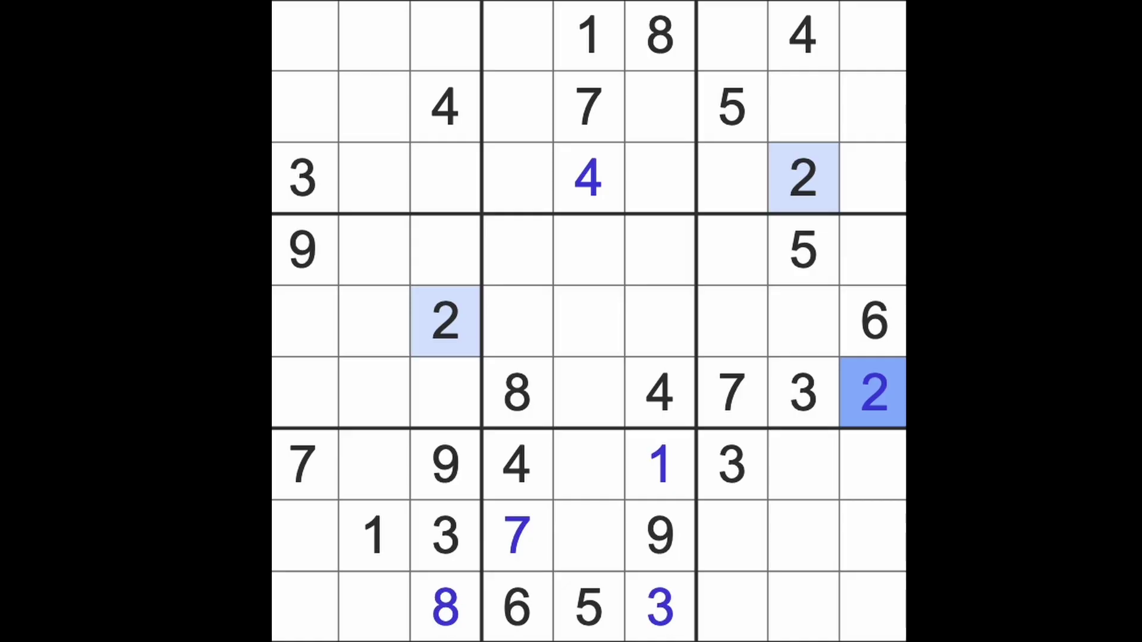
{"action": "left_click_drag", "start_coordinate": [326, 613], "coordinate": [370, 620]}
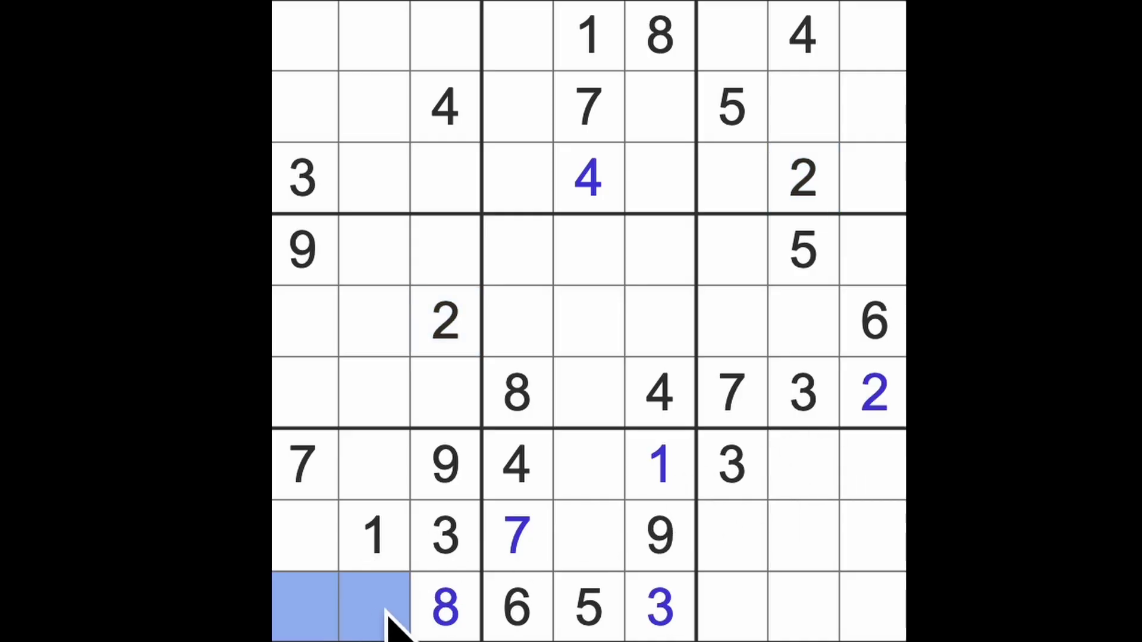
- Scan the bottom row and columns 8 and 9 for missing digits
{"action": "left_click_drag", "start_coordinate": [386, 617], "coordinate": [888, 617]}
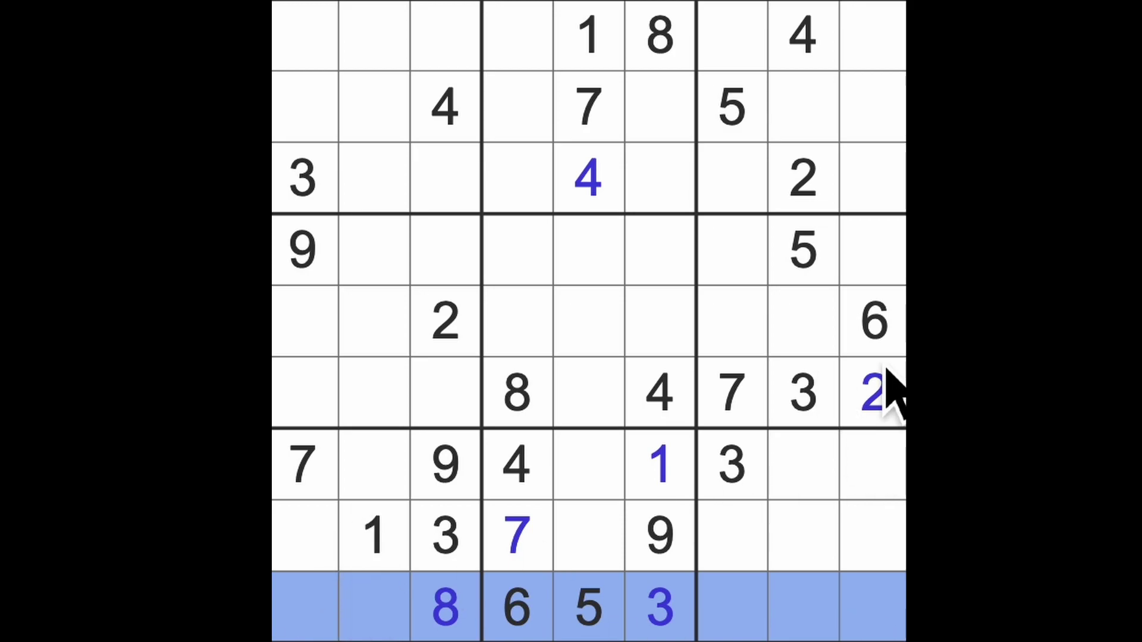
{"action": "left_click_drag", "start_coordinate": [887, 388], "coordinate": [883, 606]}
{"action": "left_click_drag", "start_coordinate": [804, 183], "coordinate": [803, 398]}
{"action": "left_click_drag", "start_coordinate": [803, 513], "coordinate": [803, 625]}
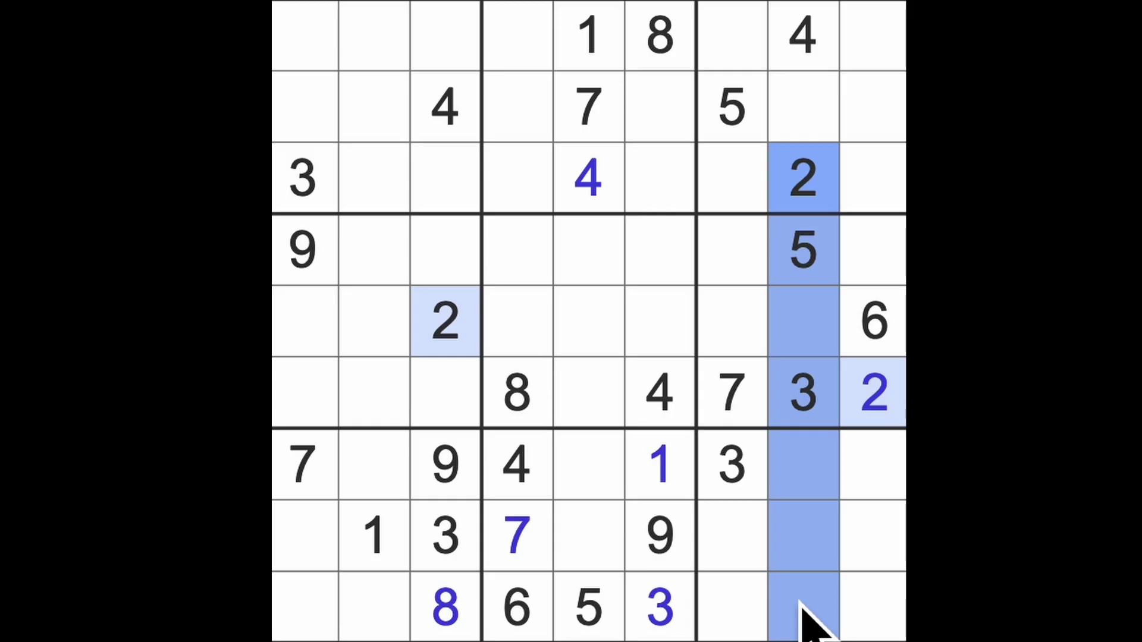
{"action": "left_click_drag", "start_coordinate": [878, 392], "coordinate": [879, 624]}
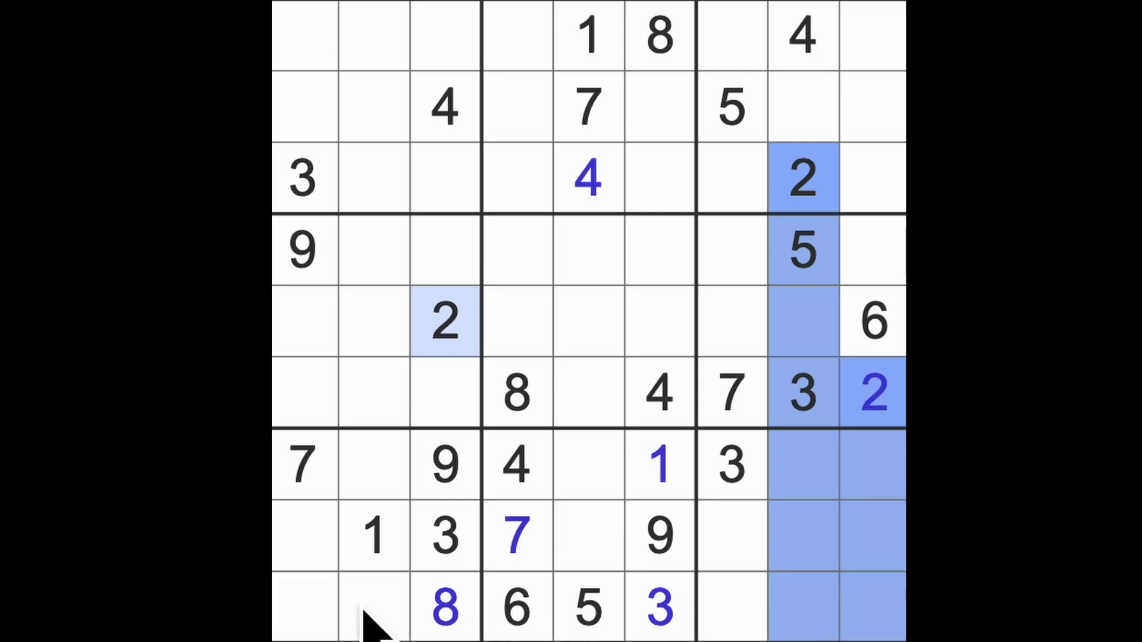
{"action": "left_click_drag", "start_coordinate": [321, 616], "coordinate": [741, 606]}
- Place a 2 at r8c7, a 2 at r7c5 and an 8 at r8c5
{"action": "left_click", "coordinate": [754, 558]}
{"action": "type", "text": "2"}
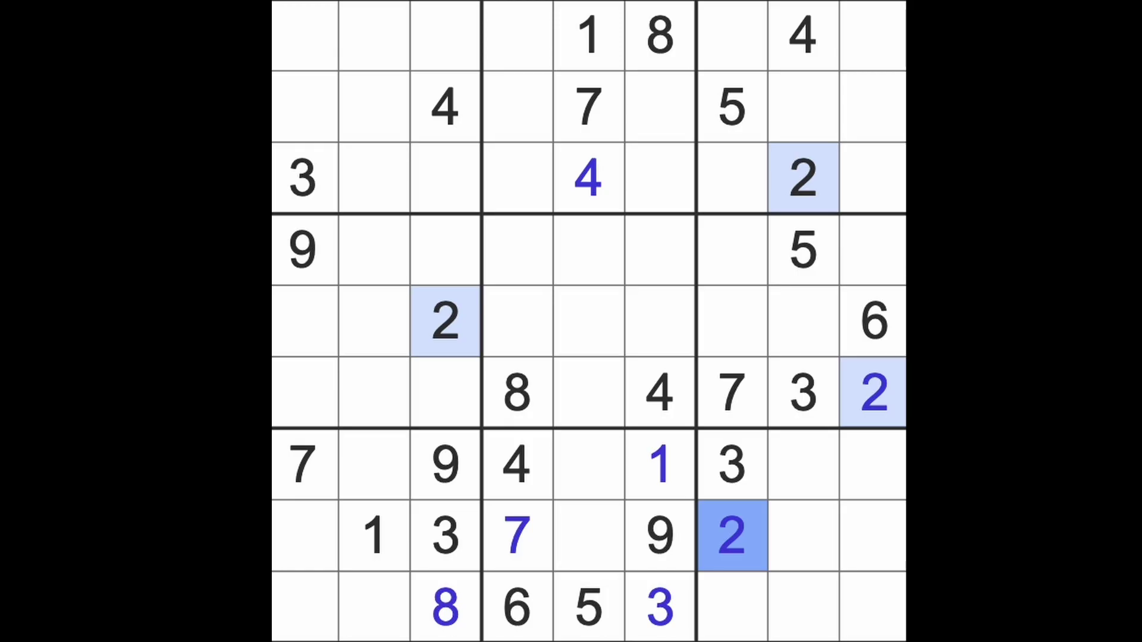
{"action": "left_click", "coordinate": [611, 482]}
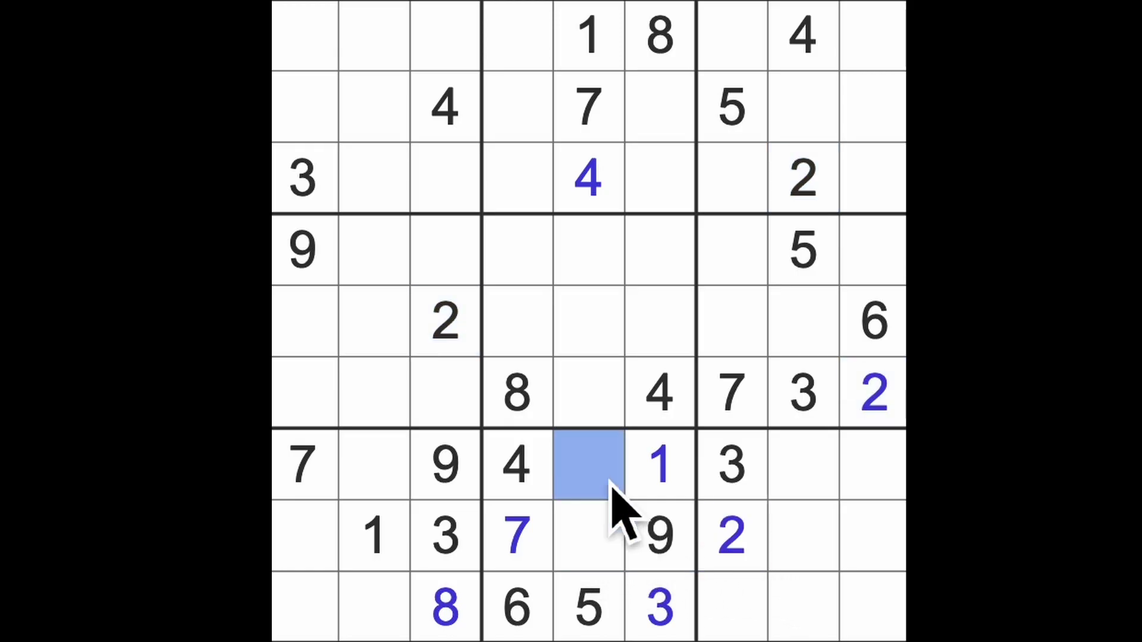
{"action": "type", "text": "2"}
{"action": "left_click", "coordinate": [611, 535]}
{"action": "type", "text": "8"}
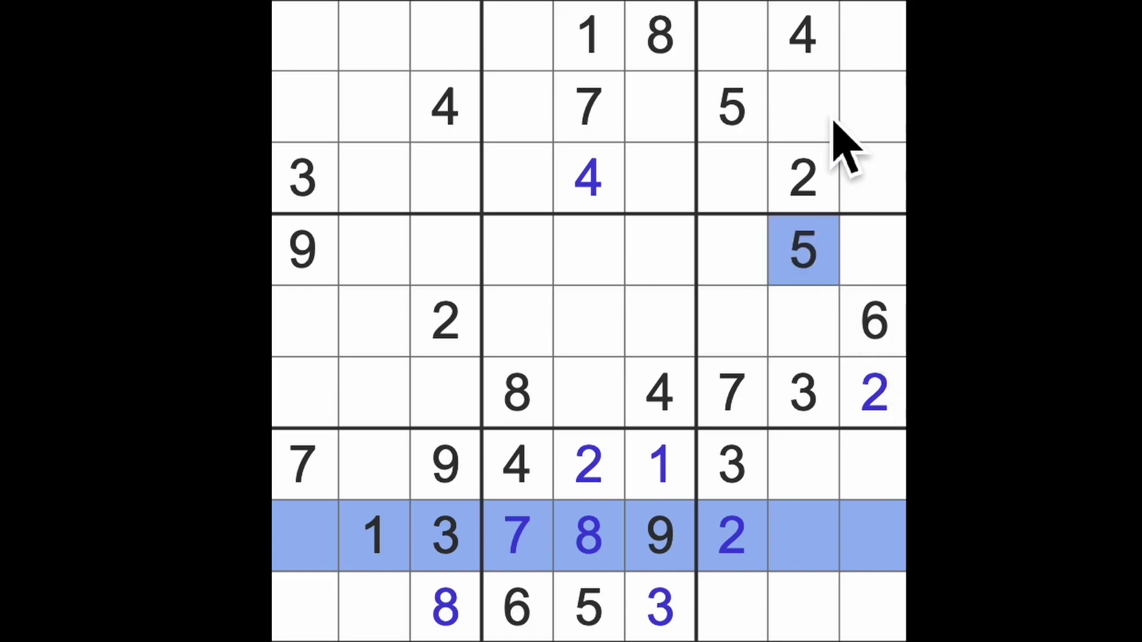
- Place 6s at row 8, column 8 and row 7, column 2
{"action": "left_click", "coordinate": [828, 555]}
{"action": "type", "text": "6"}
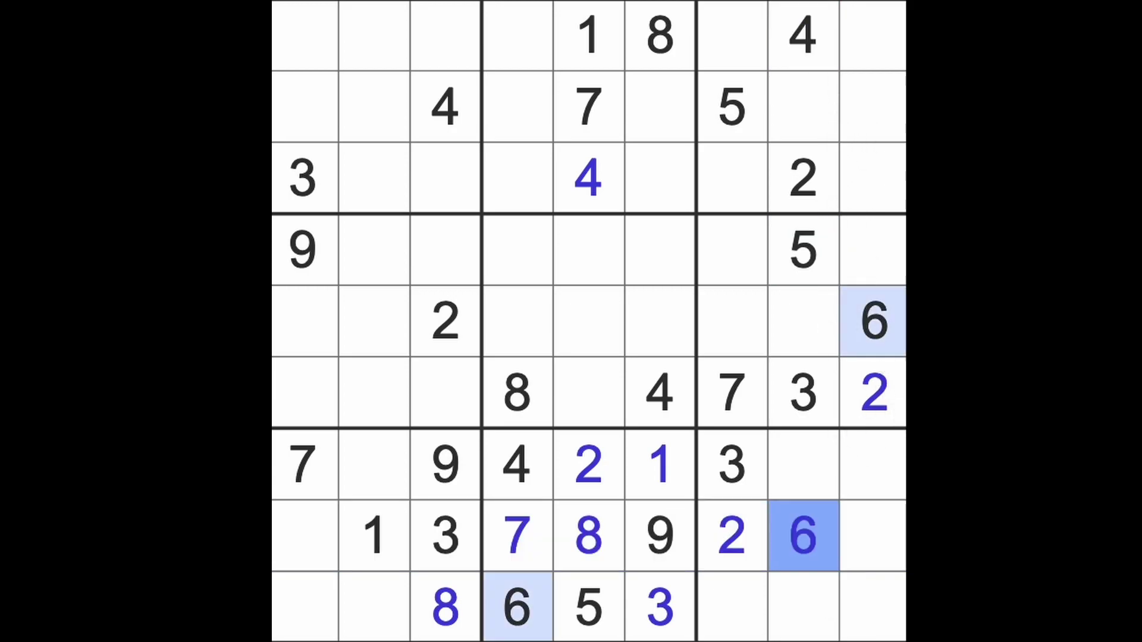
{"action": "left_click_drag", "start_coordinate": [526, 620], "coordinate": [305, 617]}
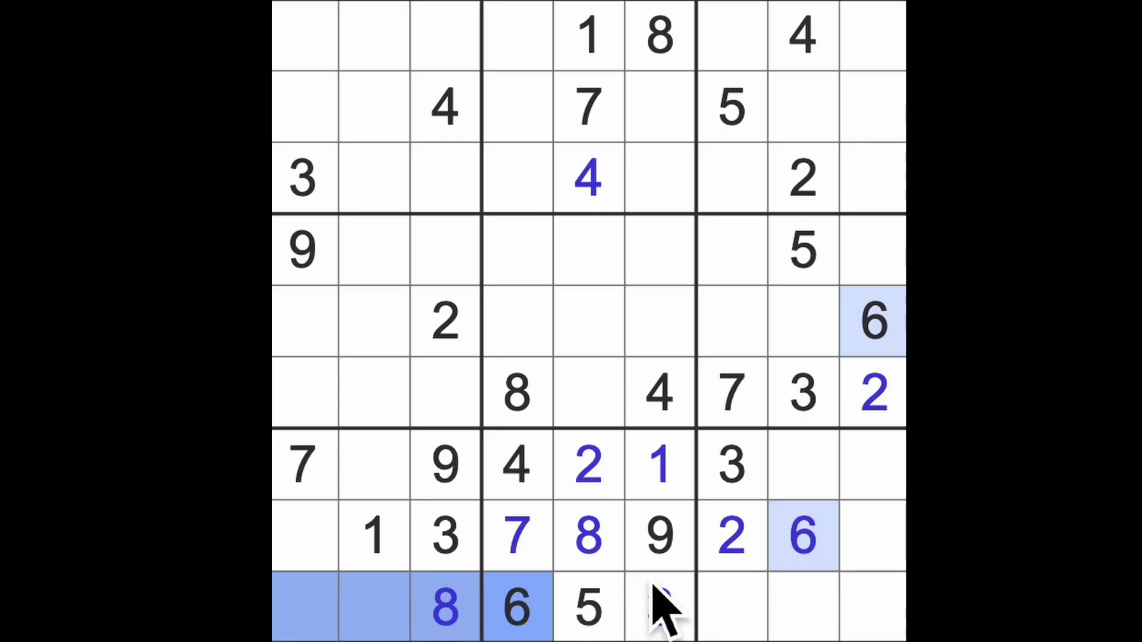
{"action": "left_click_drag", "start_coordinate": [798, 554], "coordinate": [303, 536]}
{"action": "left_click", "coordinate": [369, 476]}
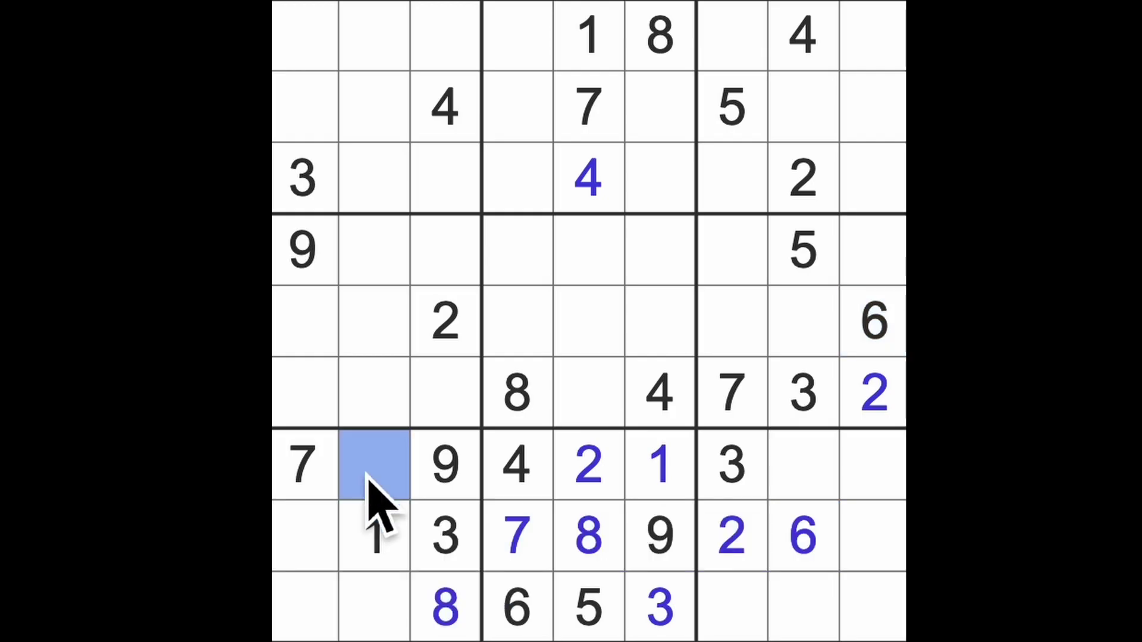
{"action": "type", "text": "6"}
- Finish row 8 with 5 at r8c1 and 4 at r8c9, and put 5 at r7c9
{"action": "left_click_drag", "start_coordinate": [612, 625], "coordinate": [316, 620]}
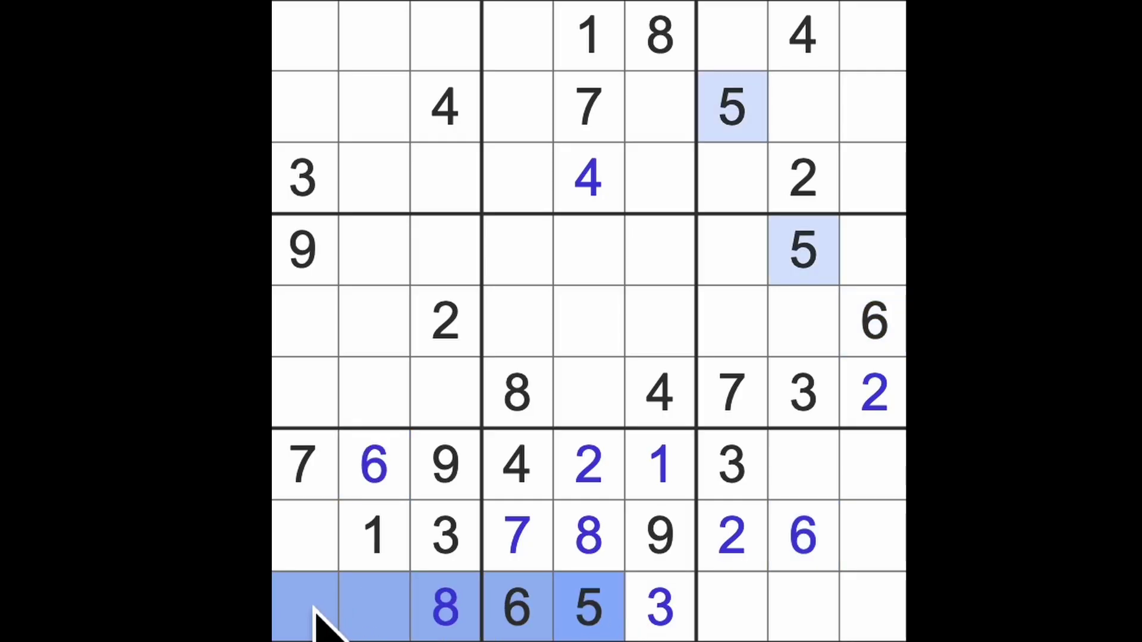
{"action": "left_click", "coordinate": [308, 557]}
{"action": "type", "text": "5"}
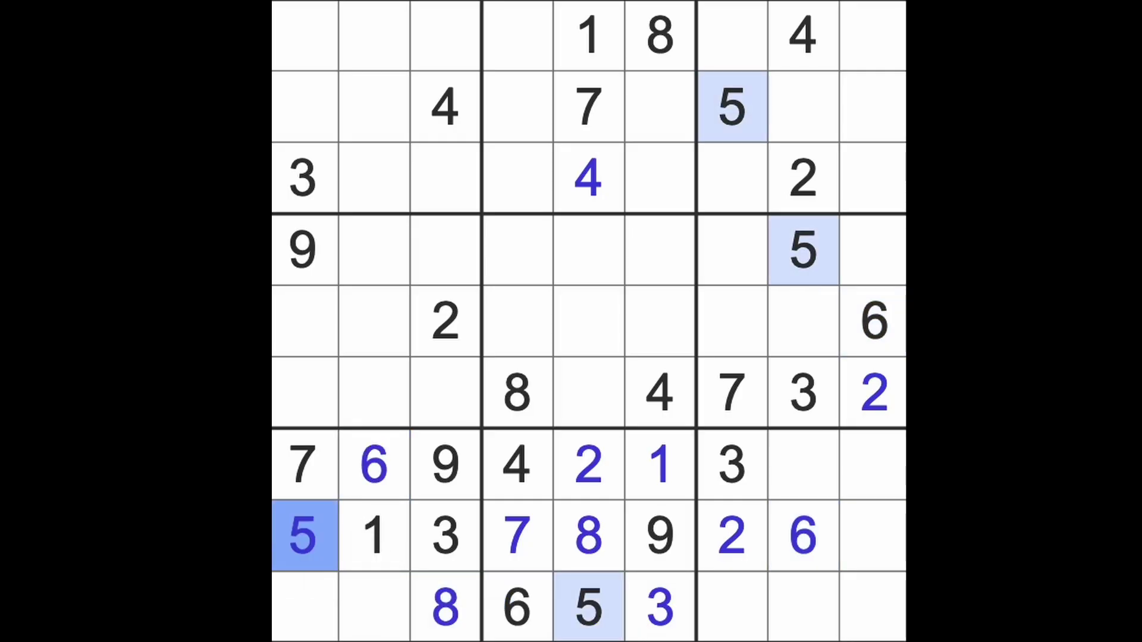
{"action": "left_click", "coordinate": [888, 557]}
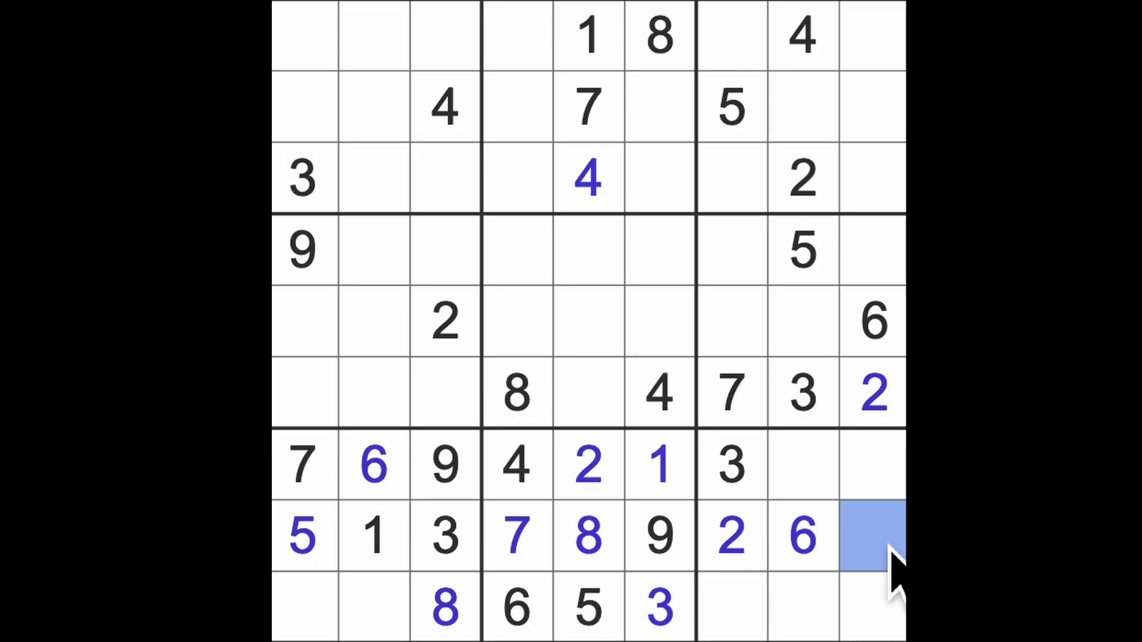
{"action": "type", "text": "4"}
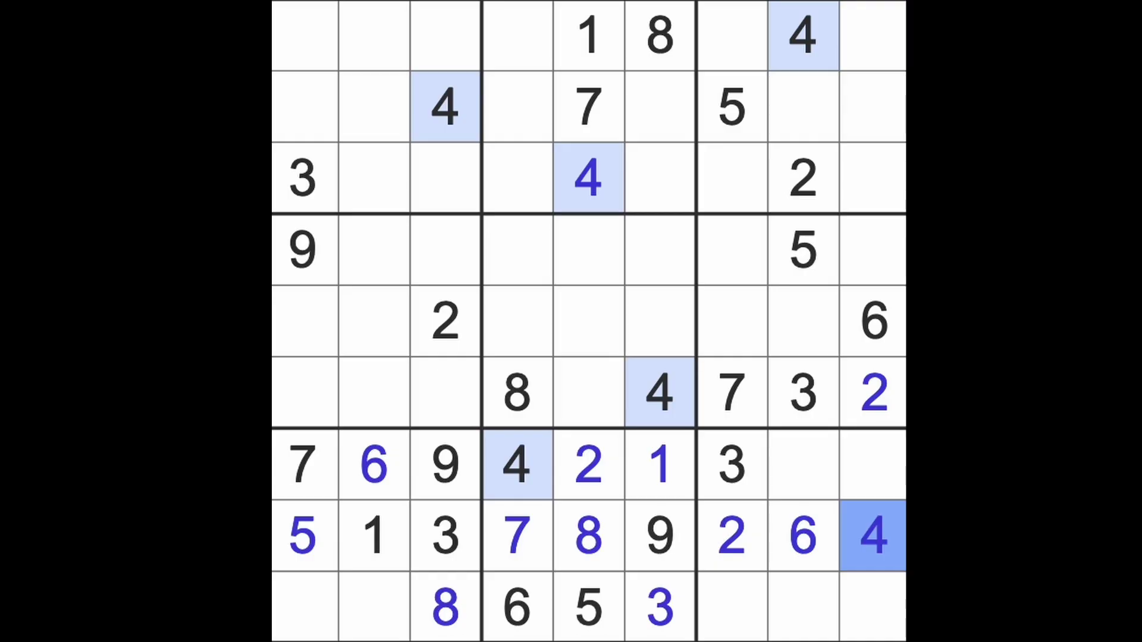
{"action": "left_click_drag", "start_coordinate": [829, 259], "coordinate": [821, 466]}
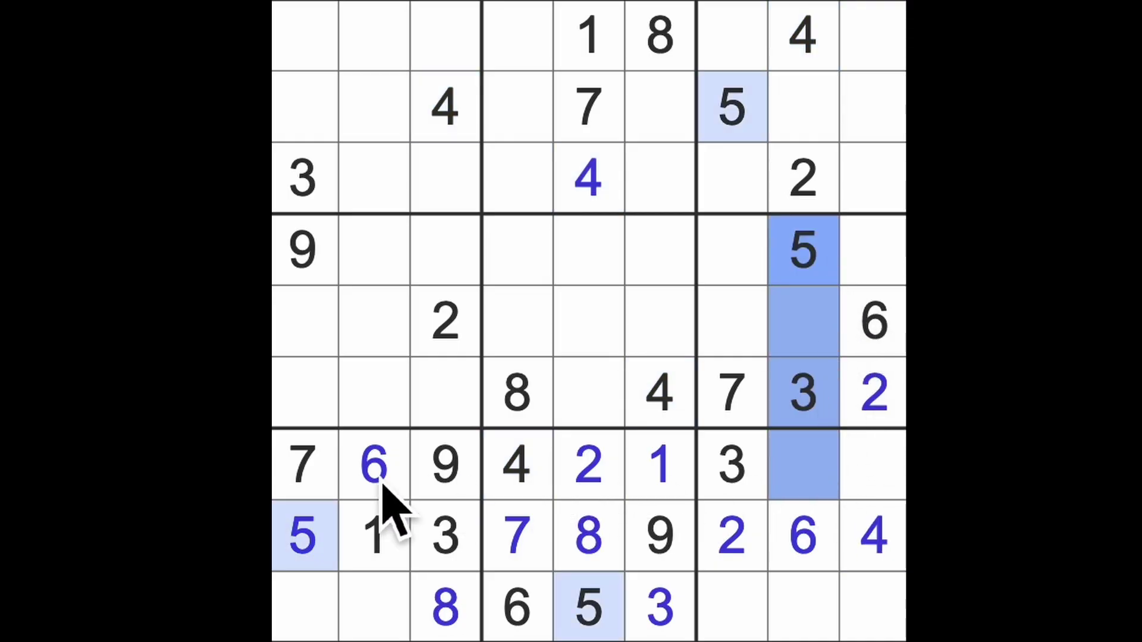
{"action": "left_click", "coordinate": [874, 490]}
{"action": "type", "text": "5"}
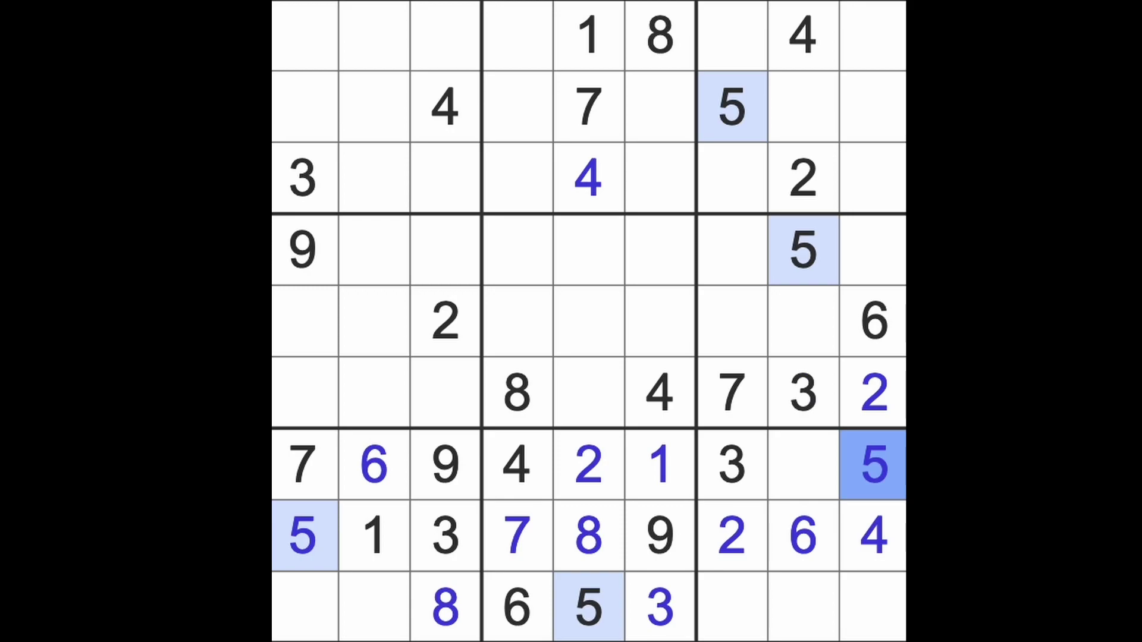
{"action": "left_click", "coordinate": [816, 489]}
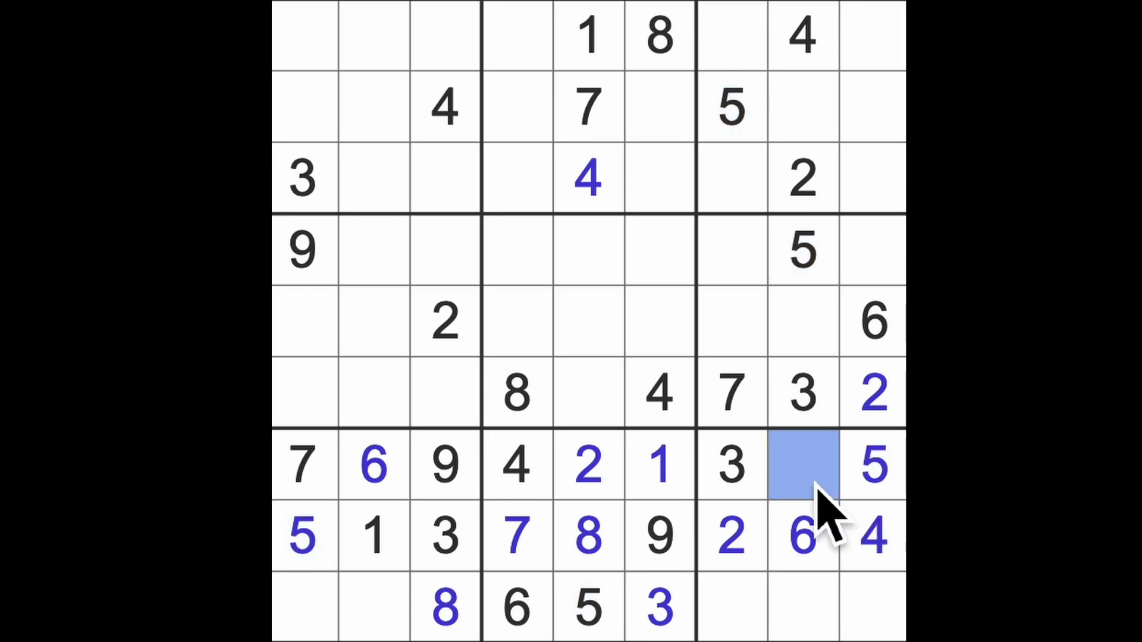
{"action": "type", "text": "8"}
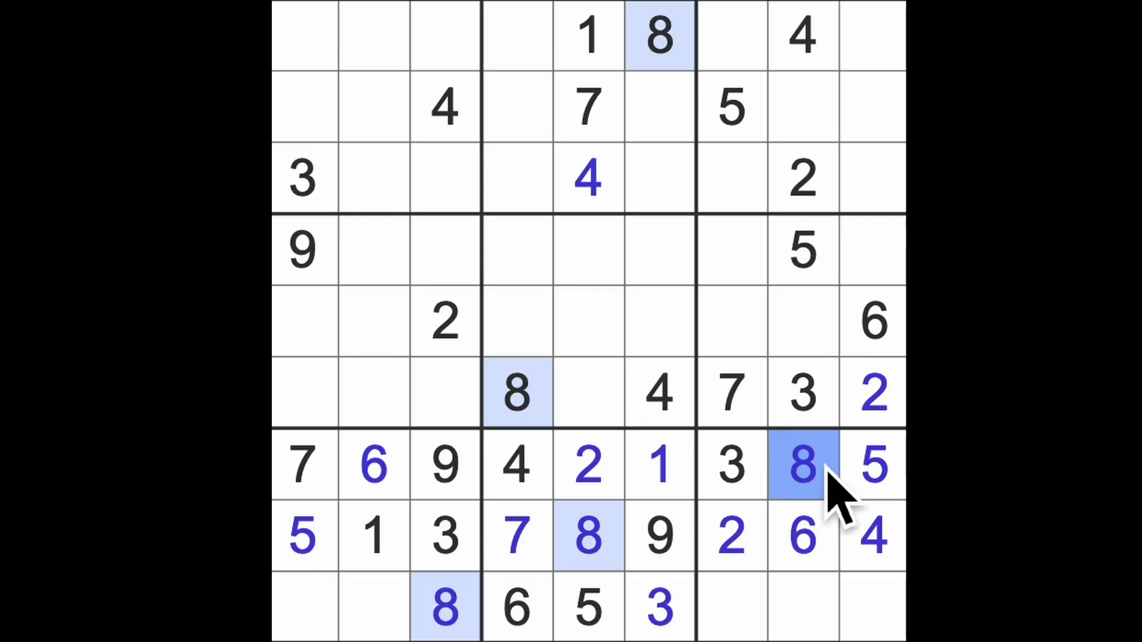
- Scan row 2 and column 8 for 7s and place a 7 at row 9, column 8
{"action": "left_click_drag", "start_coordinate": [613, 121], "coordinate": [834, 125]}
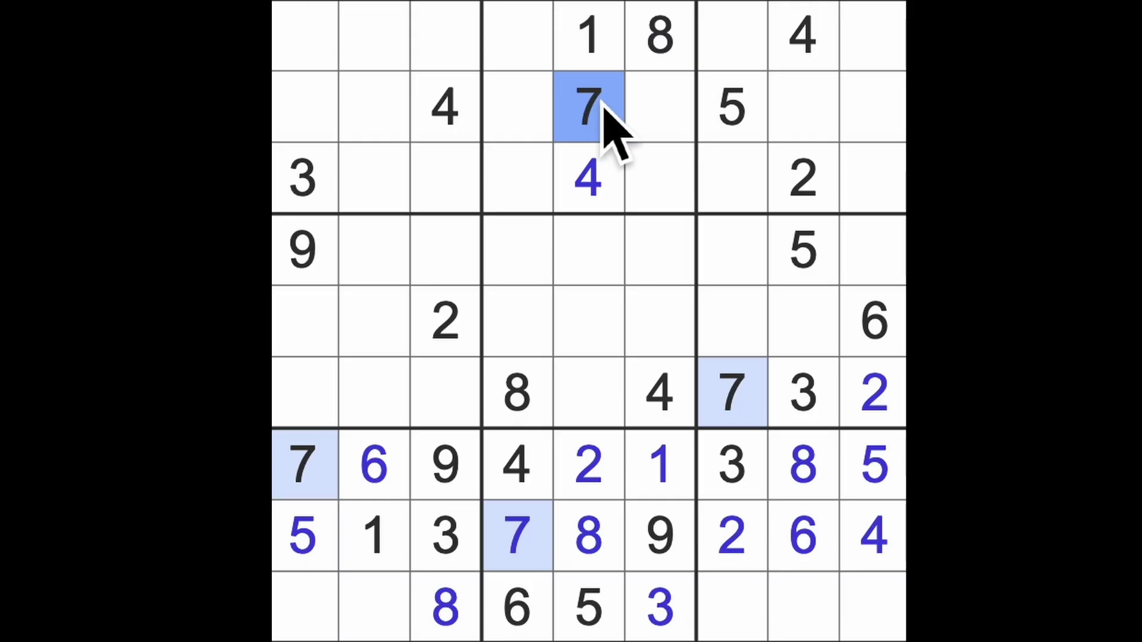
{"action": "left_click", "coordinate": [758, 370], "text": "ctrl"}
{"action": "left_click", "coordinate": [810, 312], "text": "ctrl"}
{"action": "left_click", "coordinate": [808, 606]}
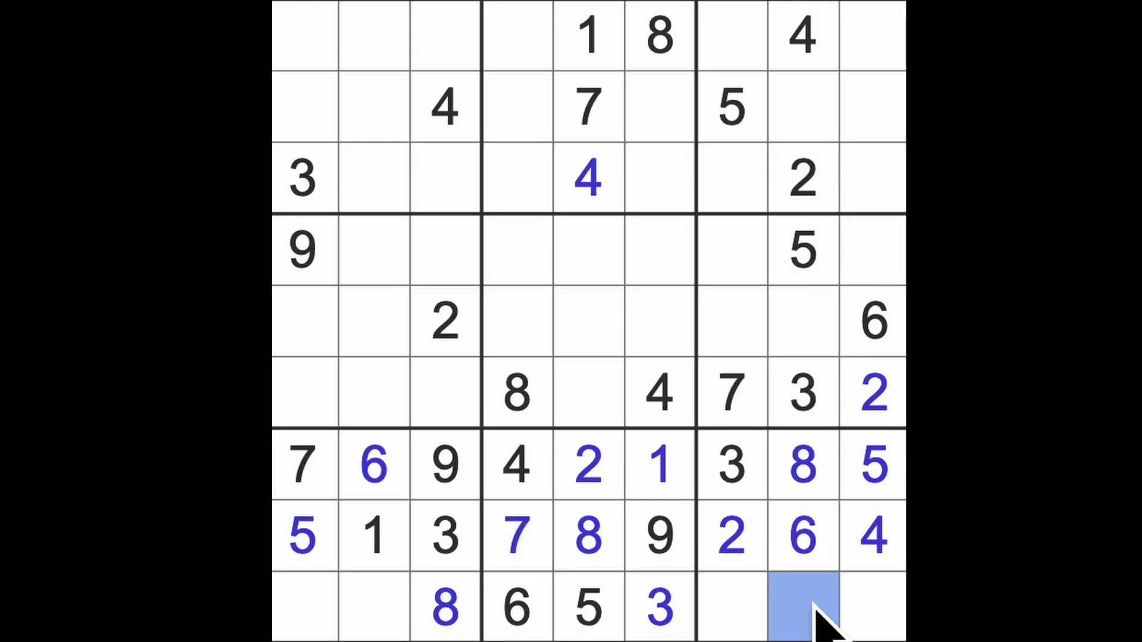
{"action": "type", "text": "7"}
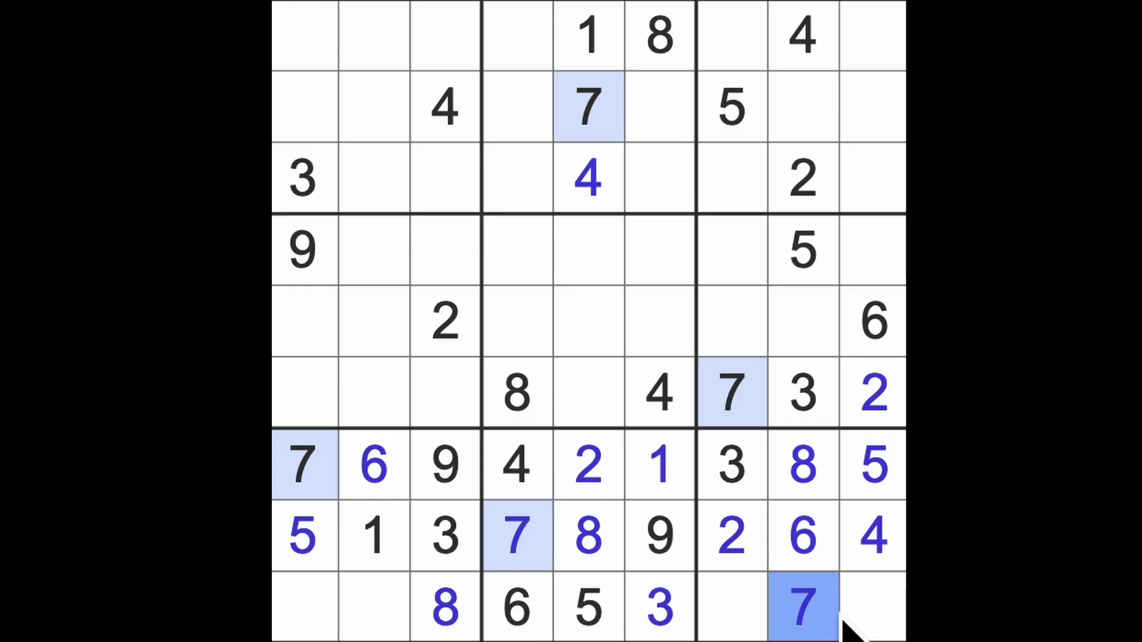
{"action": "left_click", "coordinate": [661, 464]}
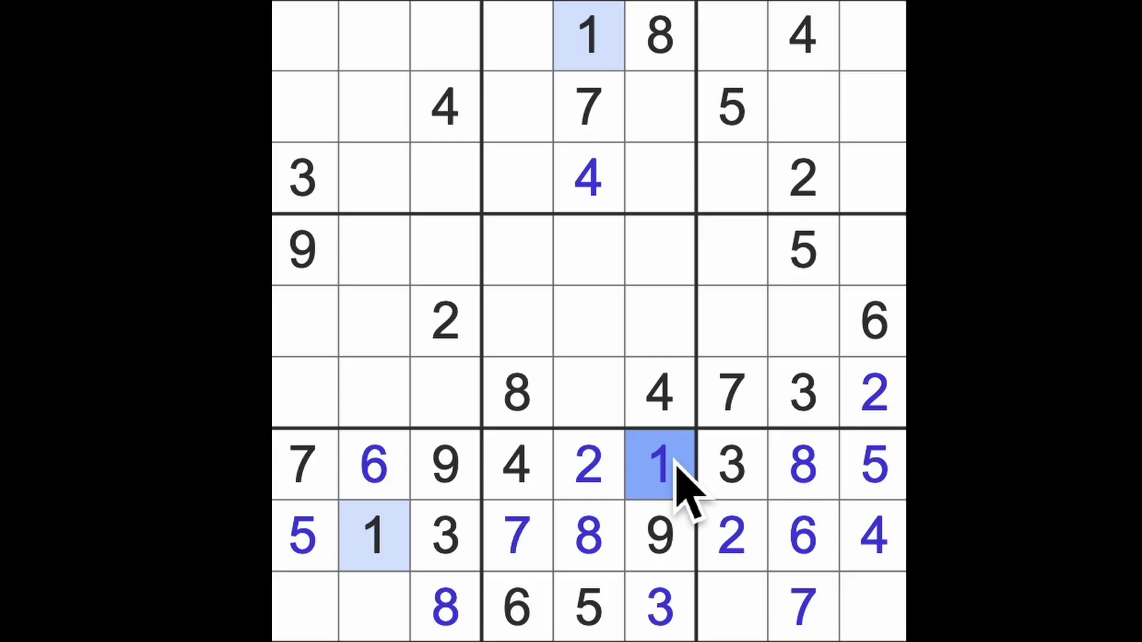
{"action": "left_click", "coordinate": [591, 488]}
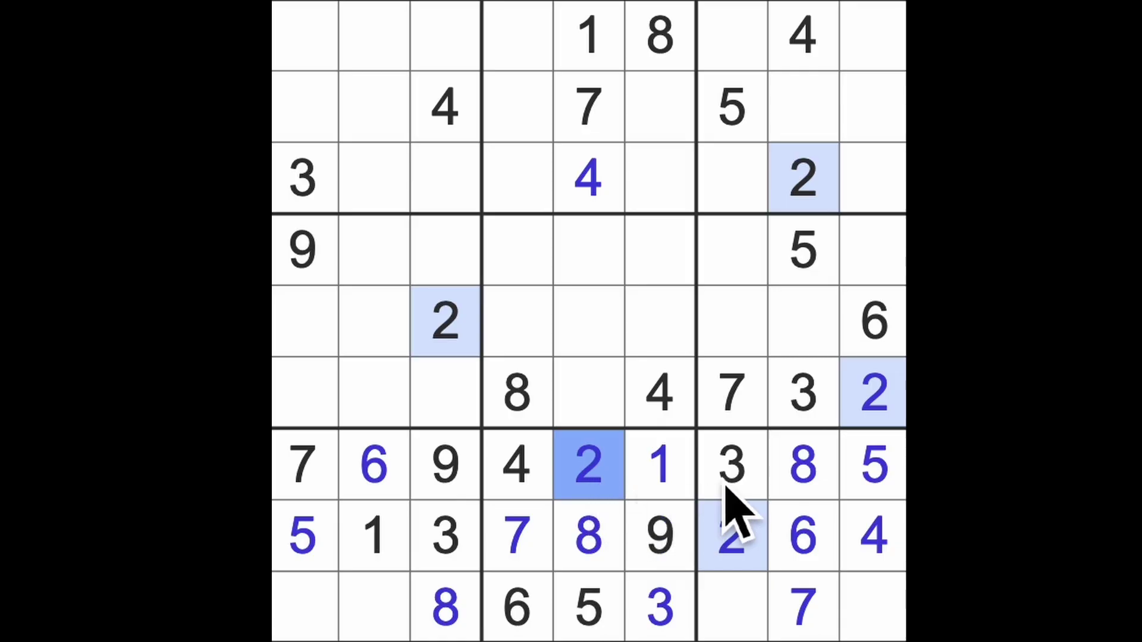
{"action": "left_click", "coordinate": [741, 473]}
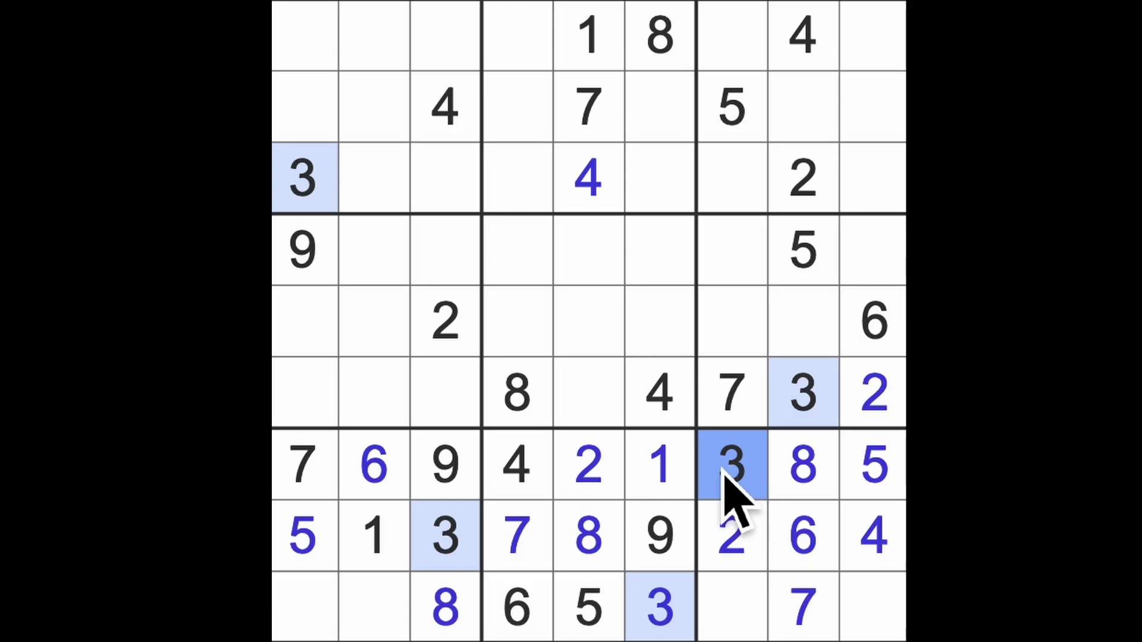
{"action": "left_click", "coordinate": [677, 420]}
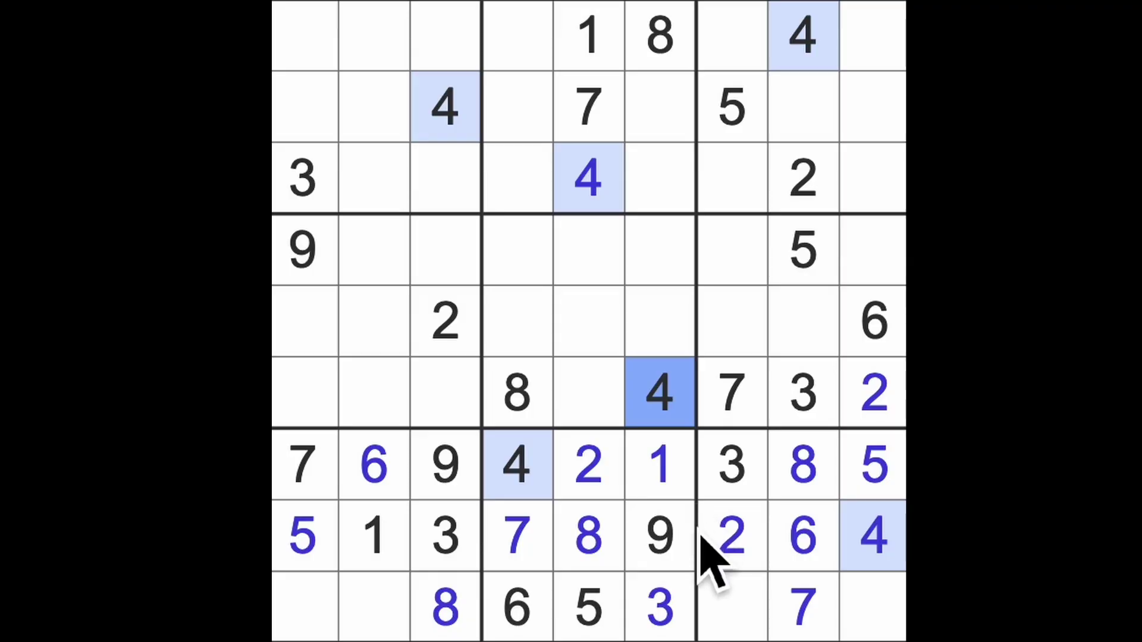
{"action": "left_click", "coordinate": [807, 257]}
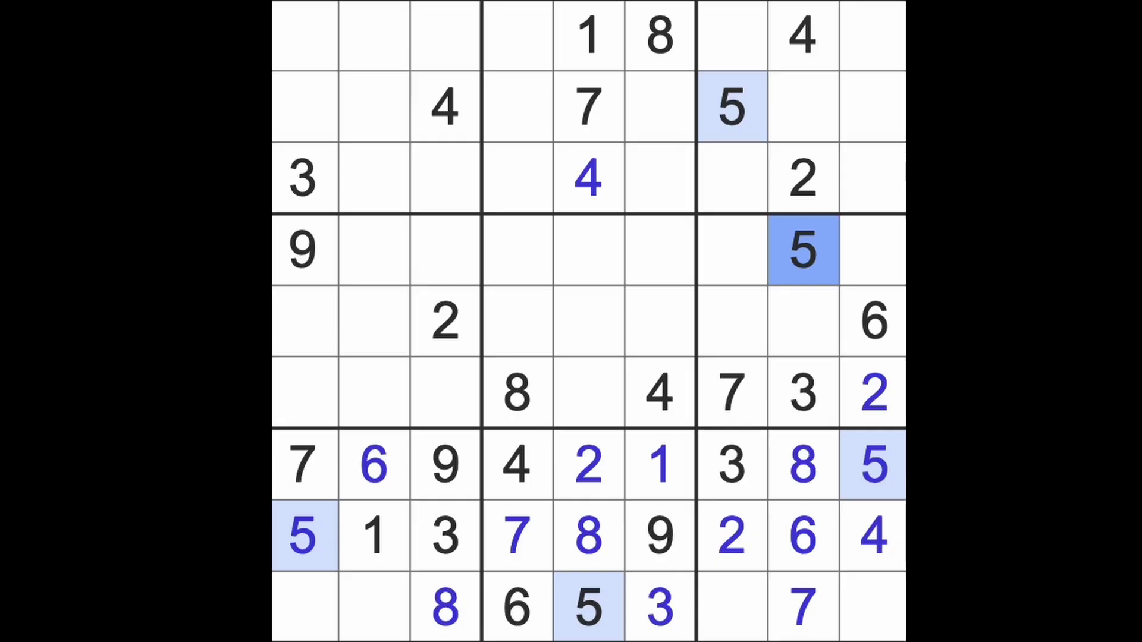
{"action": "left_click", "coordinate": [897, 330]}
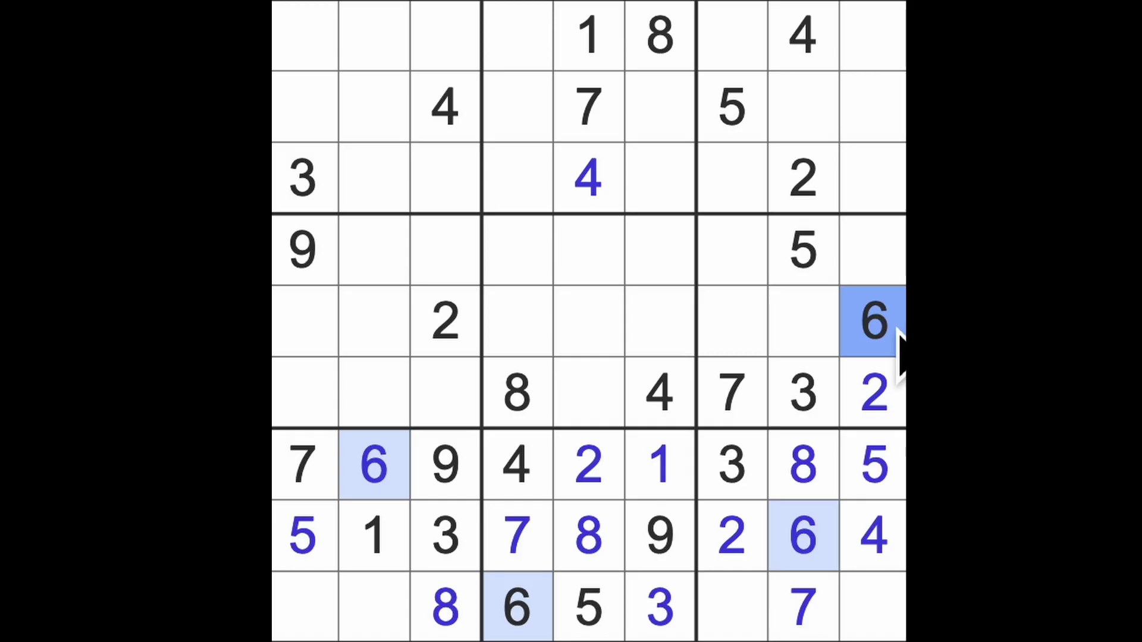
{"action": "left_click", "coordinate": [741, 393]}
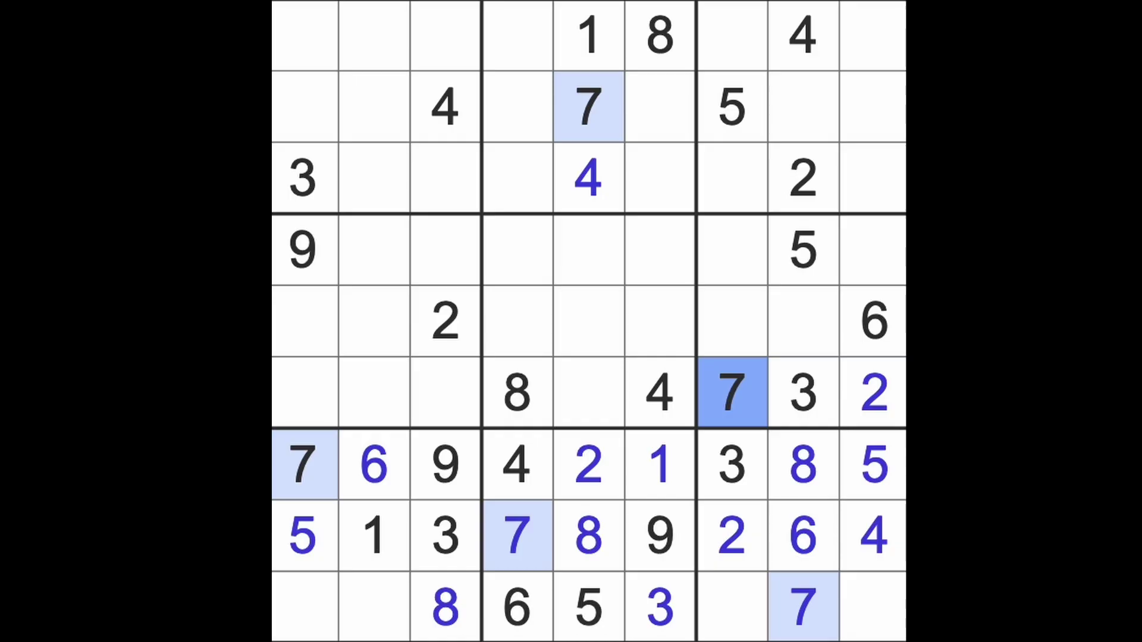
{"action": "left_click", "coordinate": [799, 478]}
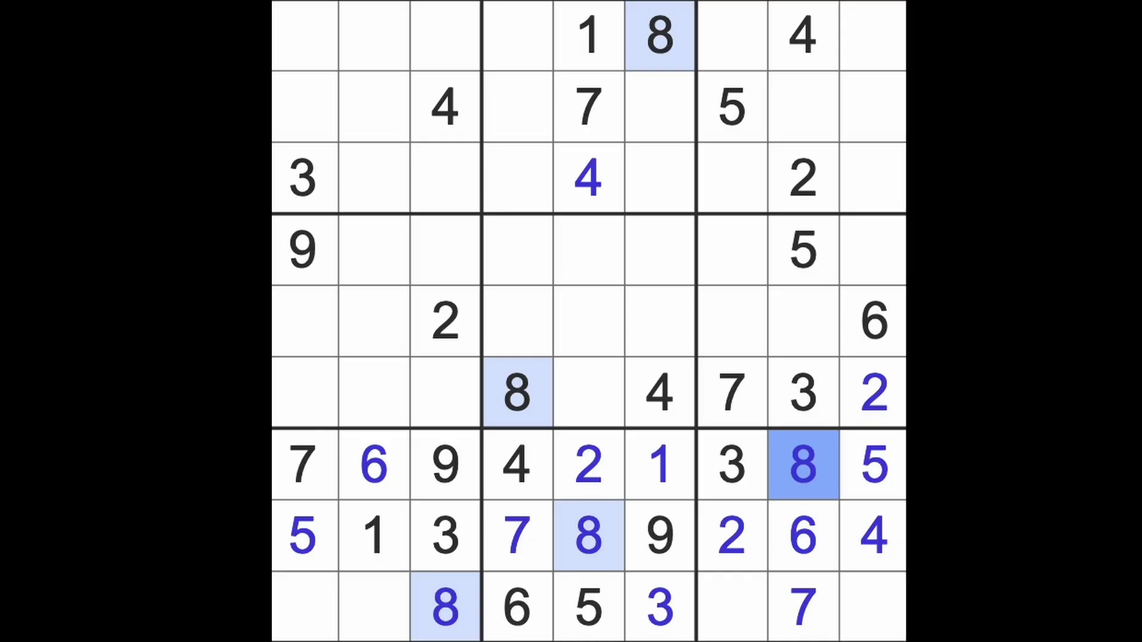
- Highlight the 9s and place a 9 at row 6, column 5
{"action": "left_click", "coordinate": [688, 535]}
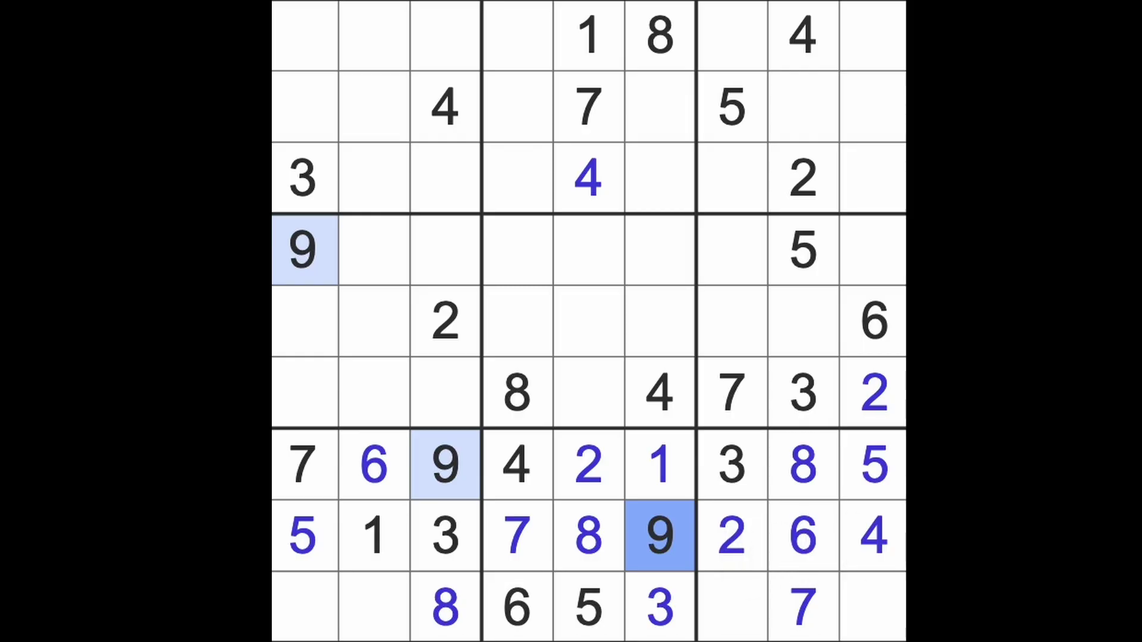
{"action": "left_click", "coordinate": [303, 268], "text": "ctrl"}
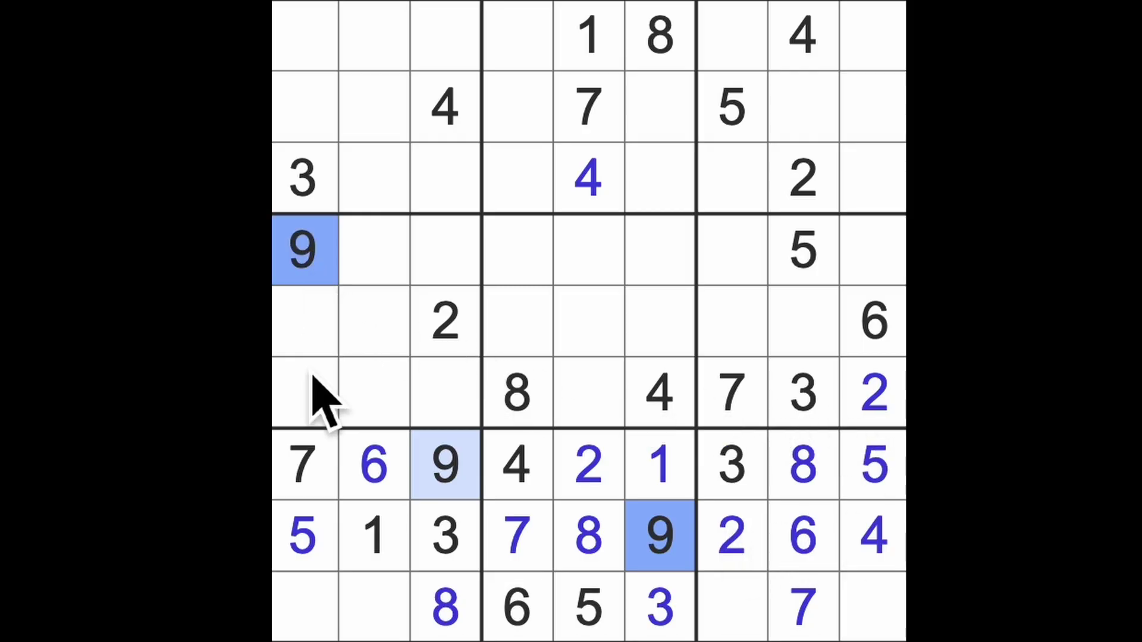
{"action": "left_click_drag", "start_coordinate": [321, 401], "coordinate": [451, 424]}
{"action": "left_click", "coordinate": [591, 406]}
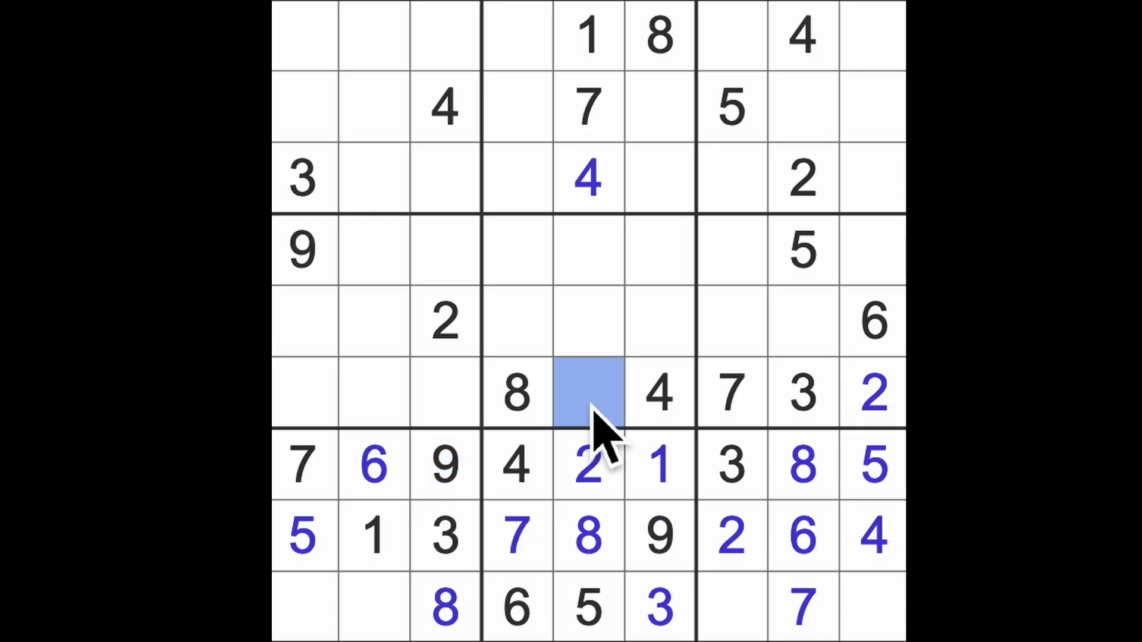
{"action": "type", "text": "9"}
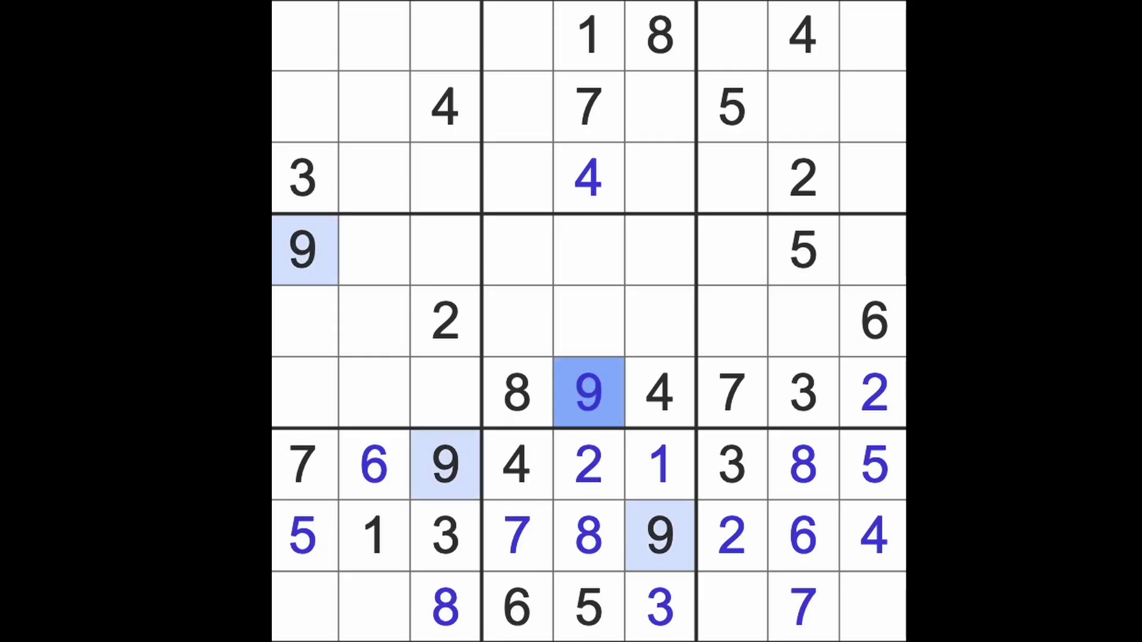
- Put a 6 at row 4, column 5 and a 3 at row 5, column 5
{"action": "left_click_drag", "start_coordinate": [612, 259], "coordinate": [620, 330]}
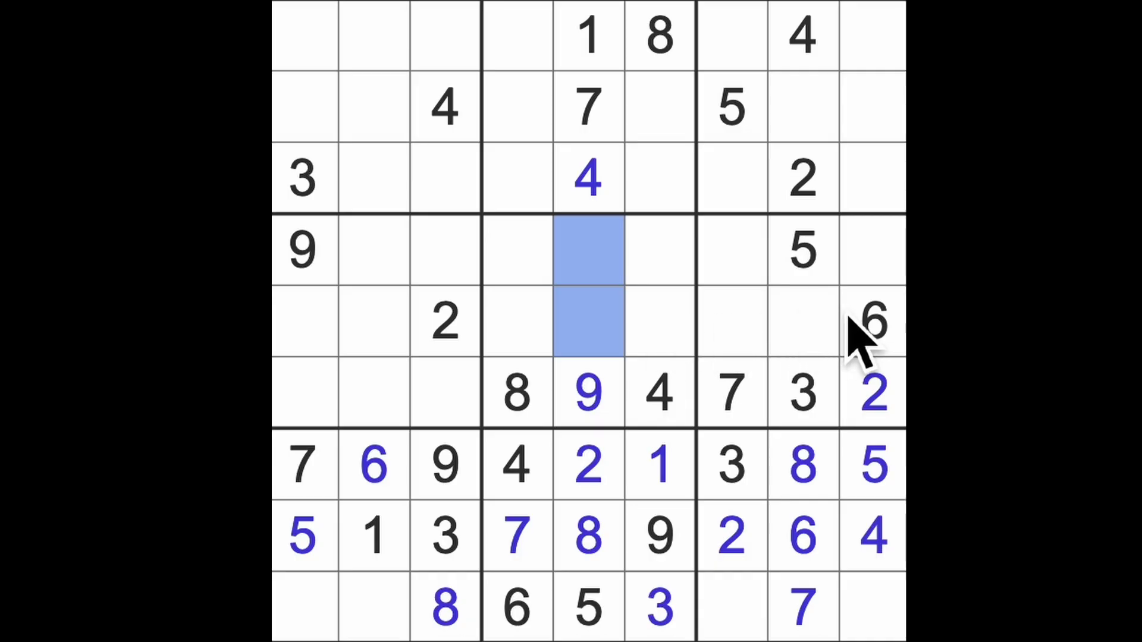
{"action": "mouse_move", "coordinate": [866, 326]}
{"action": "left_mouse_down"}
{"action": "mouse_move", "coordinate": [620, 330]}
{"action": "mouse_move", "coordinate": [595, 289]}
{"action": "left_mouse_up"}
{"action": "left_click", "coordinate": [593, 267]}
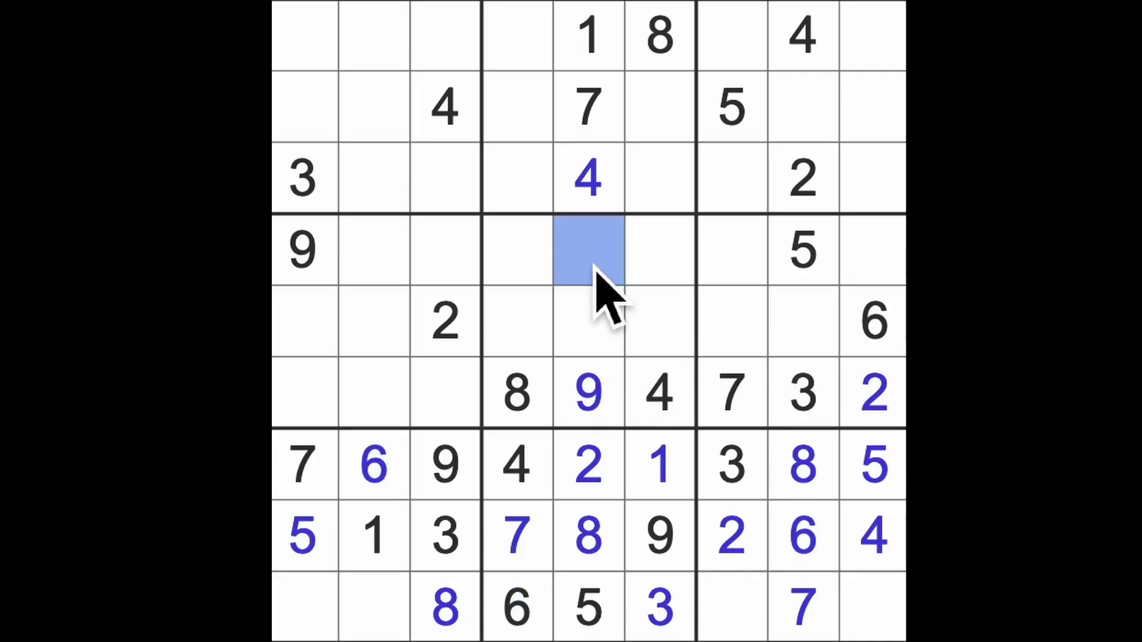
{"action": "type", "text": "6"}
{"action": "left_click", "coordinate": [599, 349]}
{"action": "type", "text": "3"}
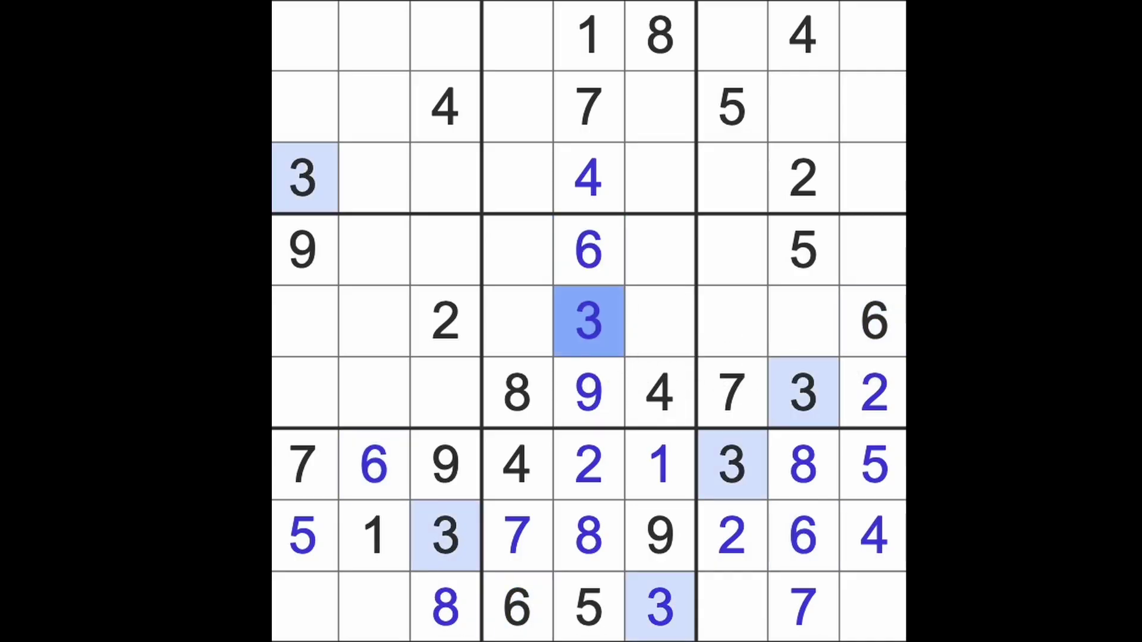
- Mark rows 5 and 6 and place a 3 at row 4, column 2
{"action": "left_click_drag", "start_coordinate": [581, 345], "coordinate": [304, 326]}
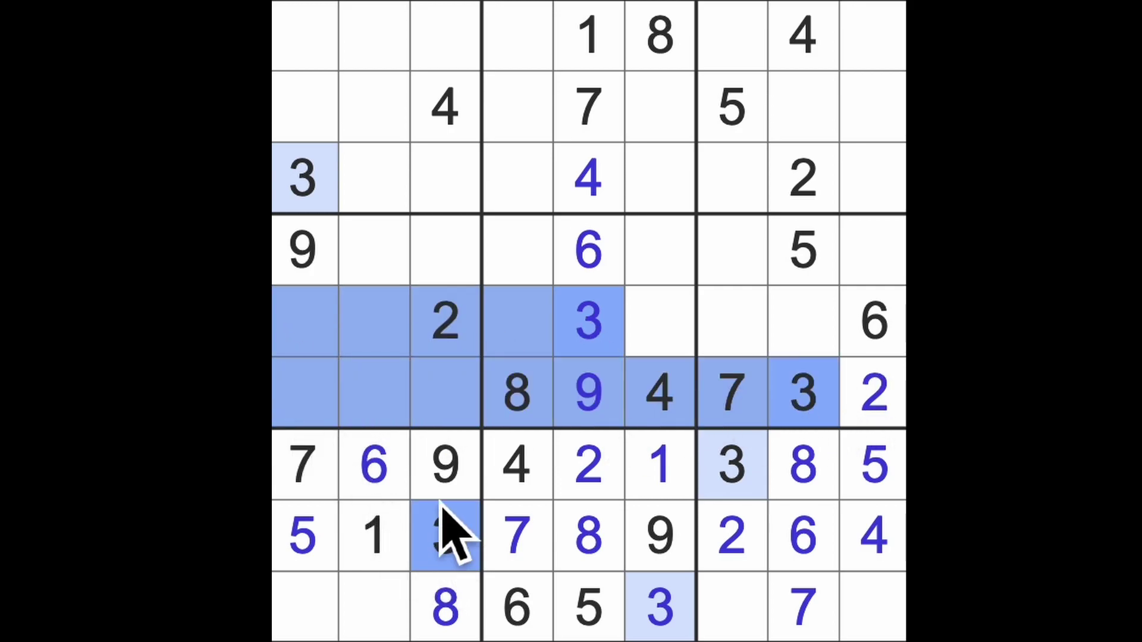
{"action": "left_click_drag", "start_coordinate": [838, 415], "coordinate": [450, 268]}
{"action": "left_click", "coordinate": [401, 257]}
{"action": "type", "text": "3"}
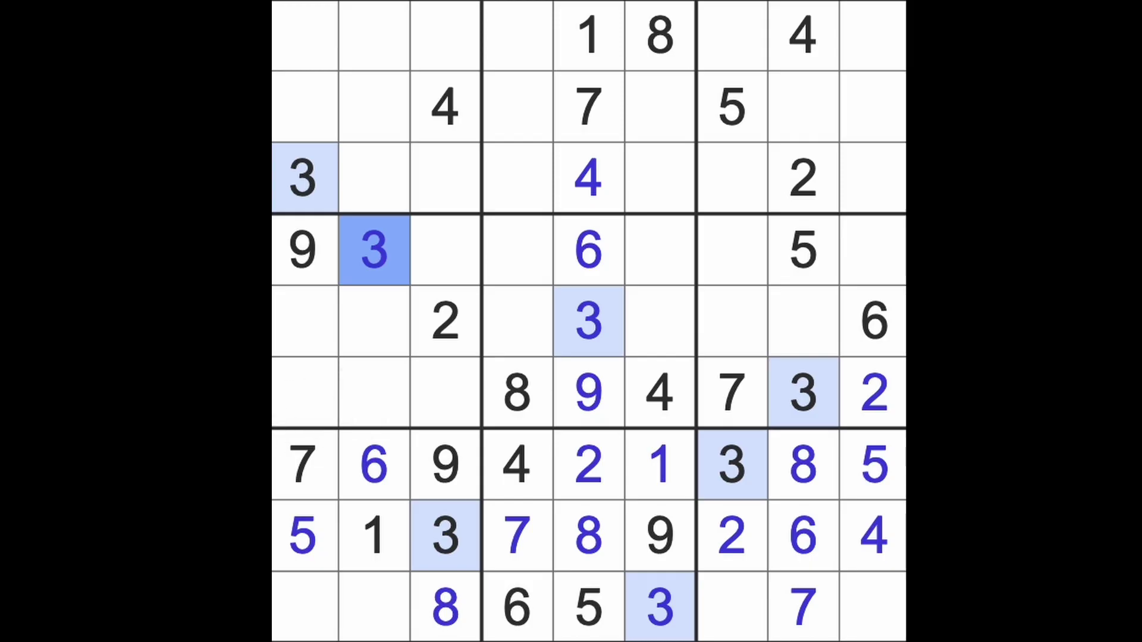
{"action": "left_click", "coordinate": [609, 43]}
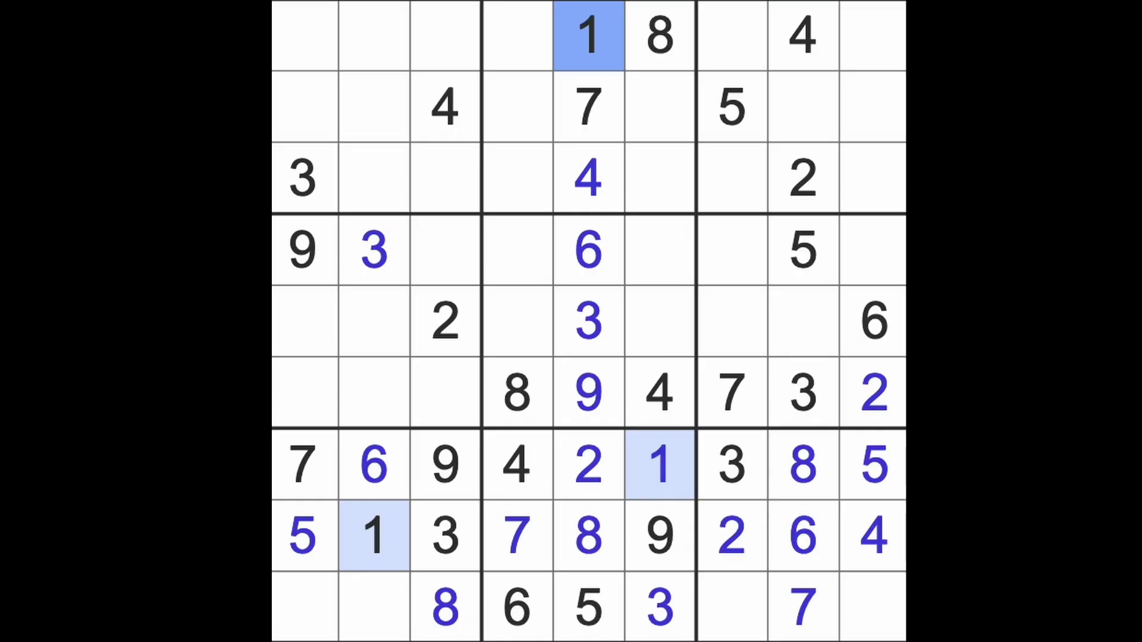
{"action": "left_click", "coordinate": [887, 397]}
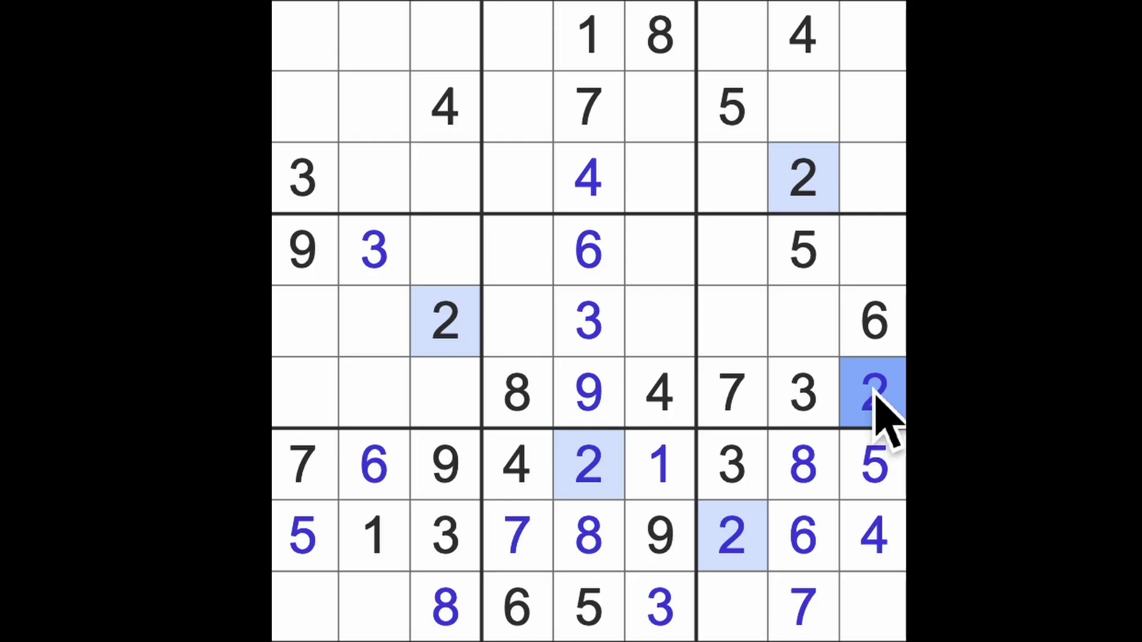
{"action": "left_click", "coordinate": [840, 396]}
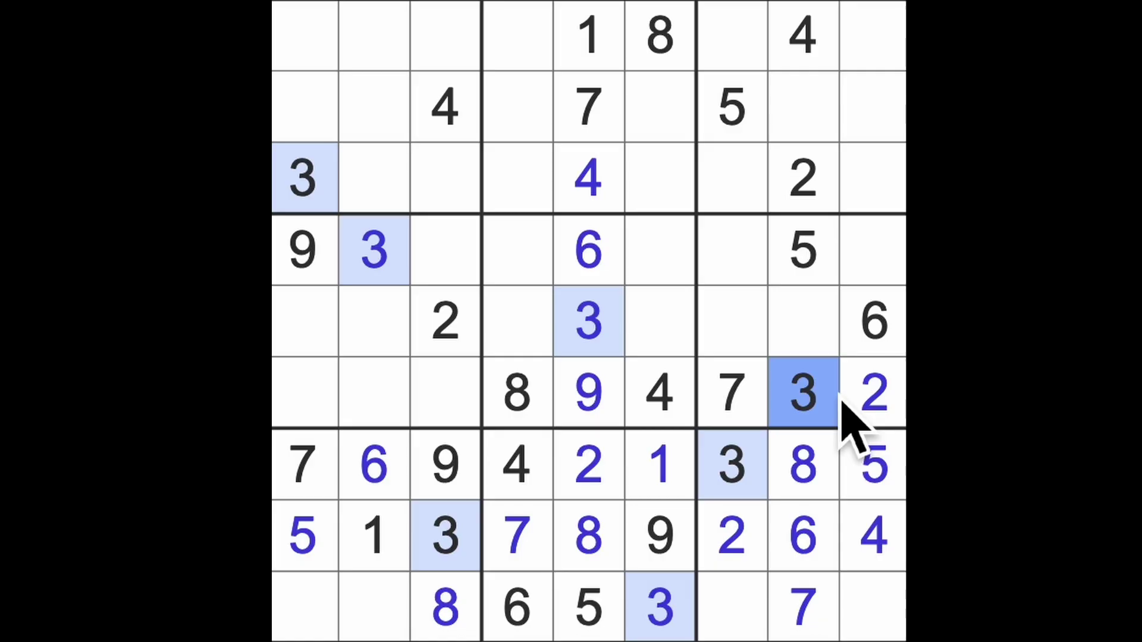
{"action": "left_click", "coordinate": [867, 529]}
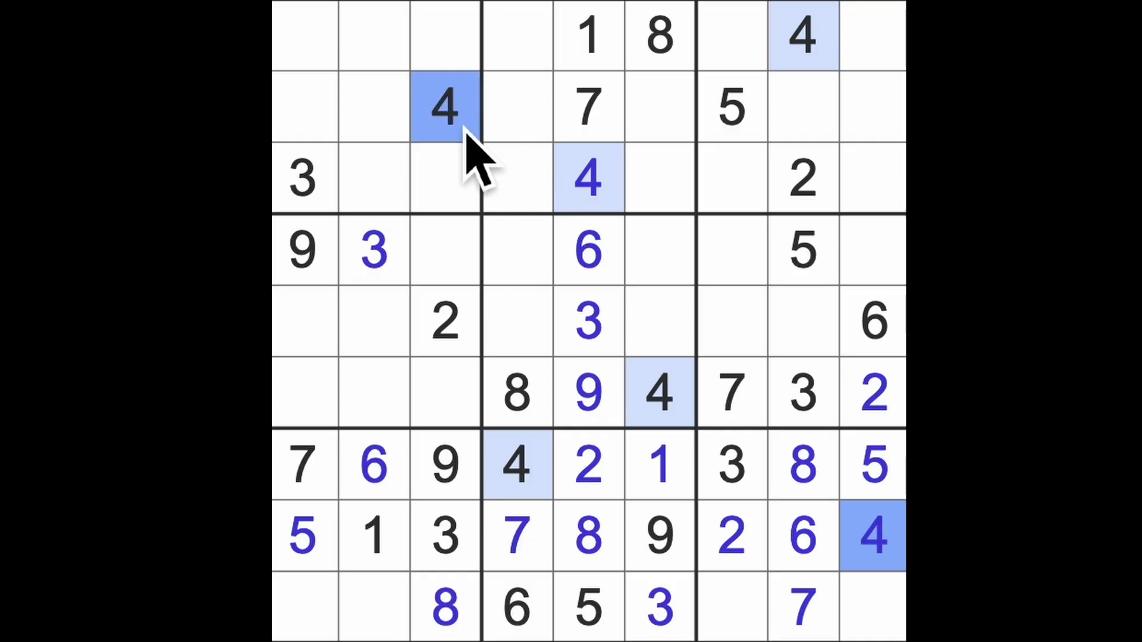
- Place a 4 at row 4, column 7, then highlight the 5s and 6s
{"action": "left_click", "coordinate": [657, 407]}
{"action": "left_click", "coordinate": [665, 259]}
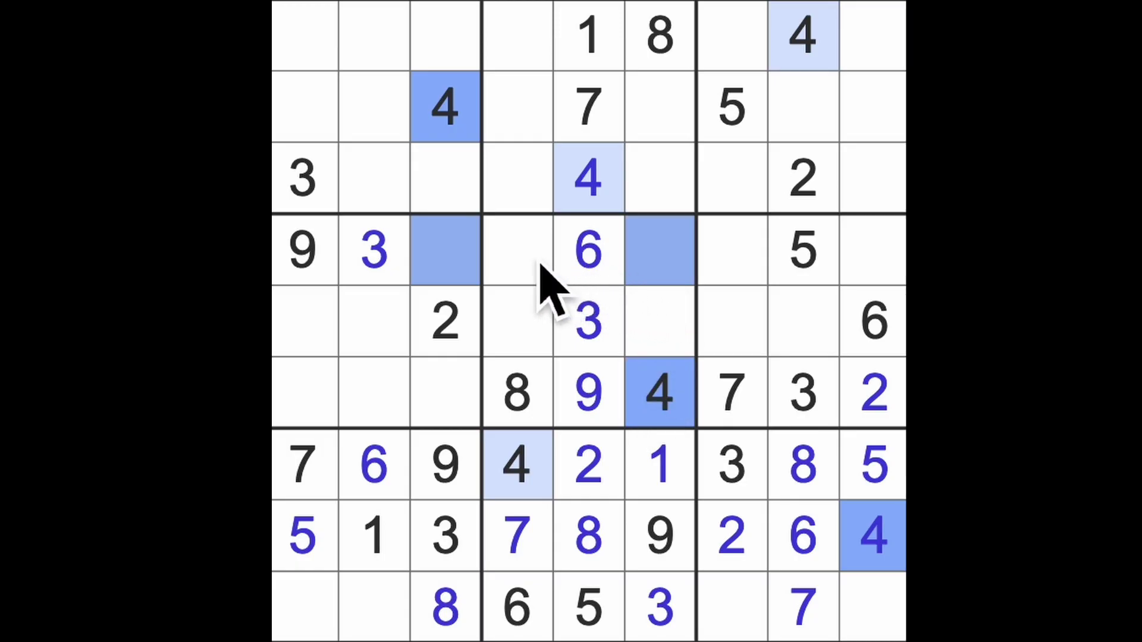
{"action": "left_click", "coordinate": [535, 268]}
{"action": "left_click_drag", "start_coordinate": [892, 545], "coordinate": [887, 263]}
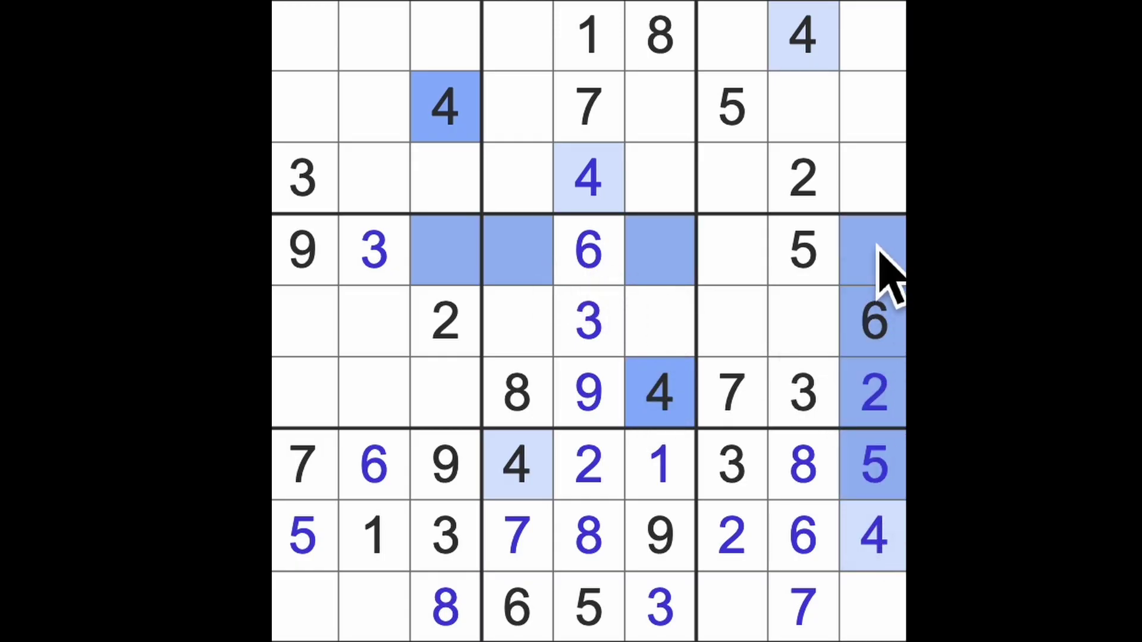
{"action": "left_click", "coordinate": [757, 279]}
{"action": "key", "text": "4"}
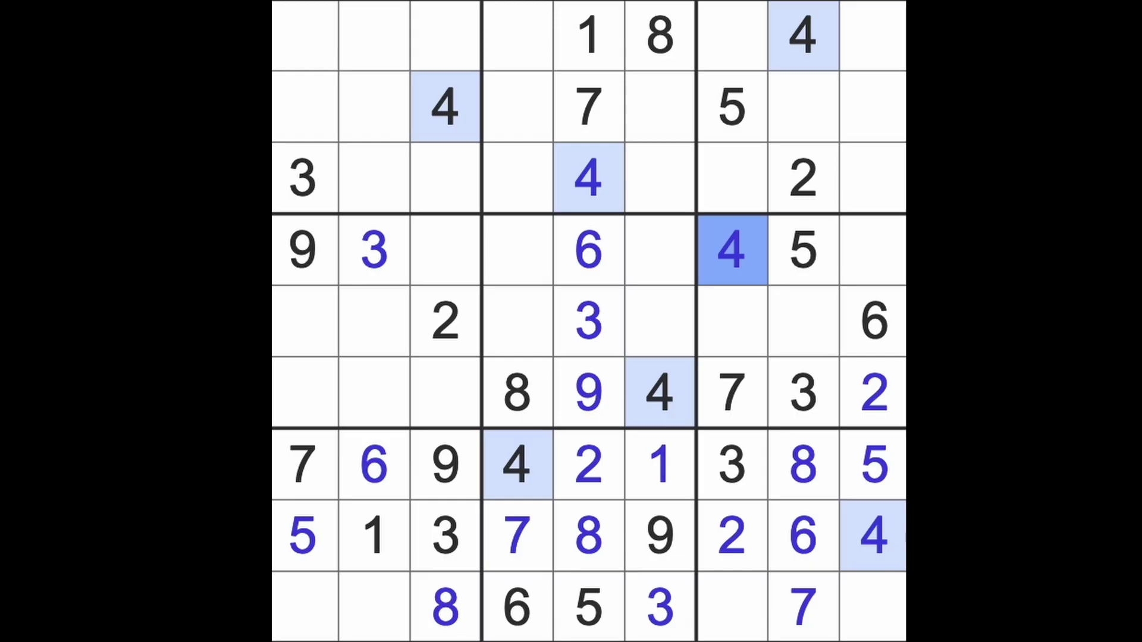
{"action": "left_click", "coordinate": [803, 268]}
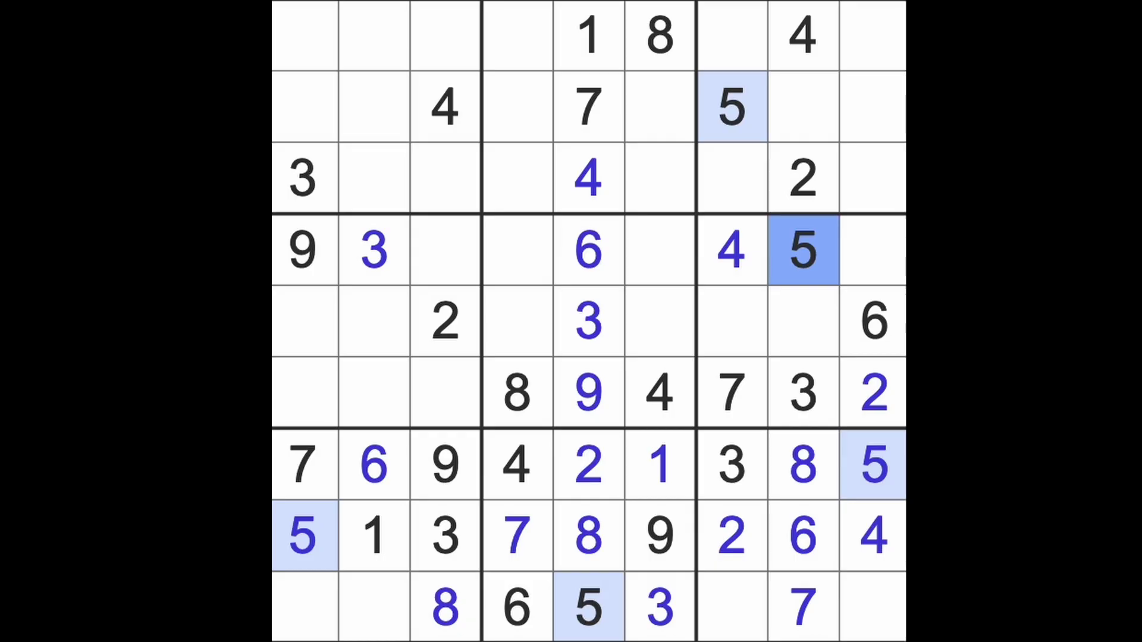
{"action": "left_click", "coordinate": [873, 321]}
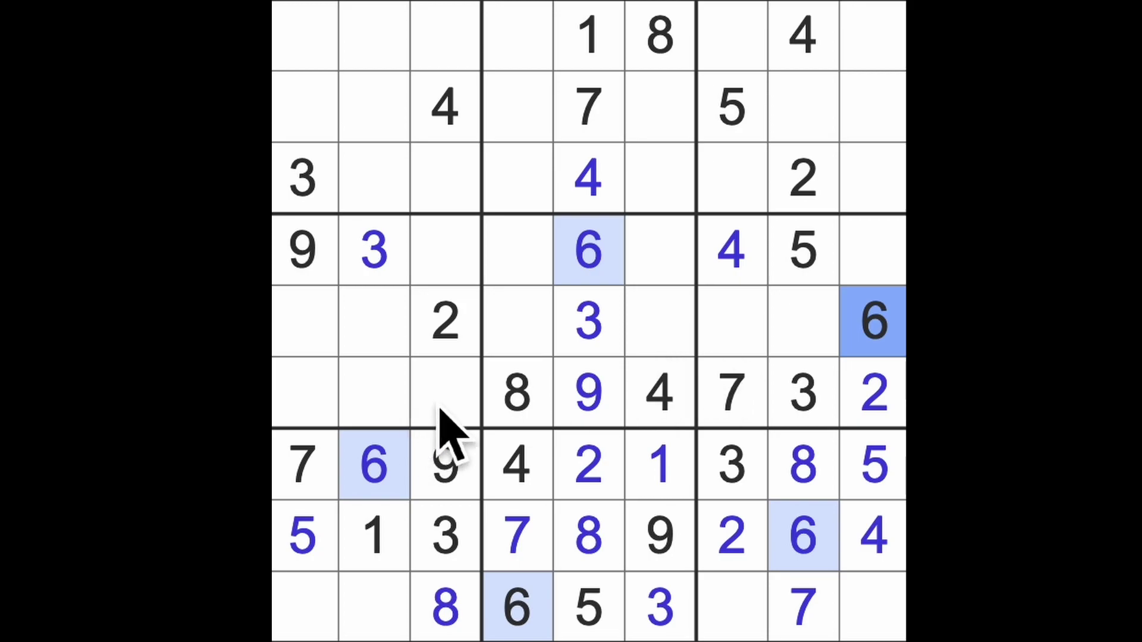
- Mark row 6 of the left box and place a 5 at row 6, column 2
{"action": "left_click_drag", "start_coordinate": [438, 420], "coordinate": [329, 409]}
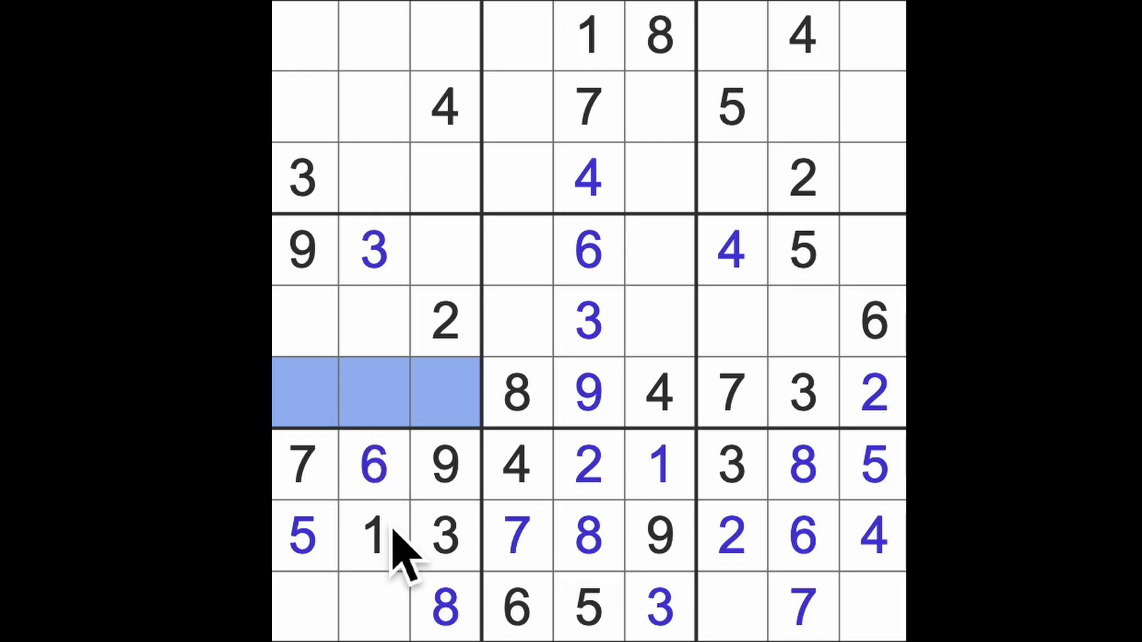
{"action": "left_click_drag", "start_coordinate": [391, 535], "coordinate": [394, 484]}
{"action": "left_click", "coordinate": [379, 420]}
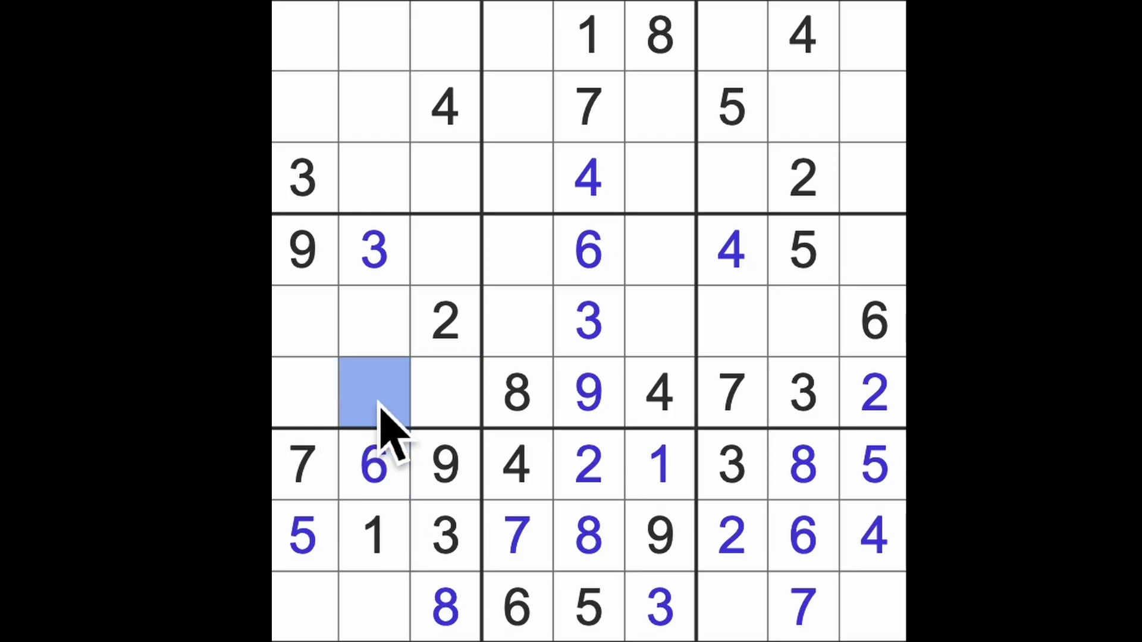
{"action": "type", "text": "5"}
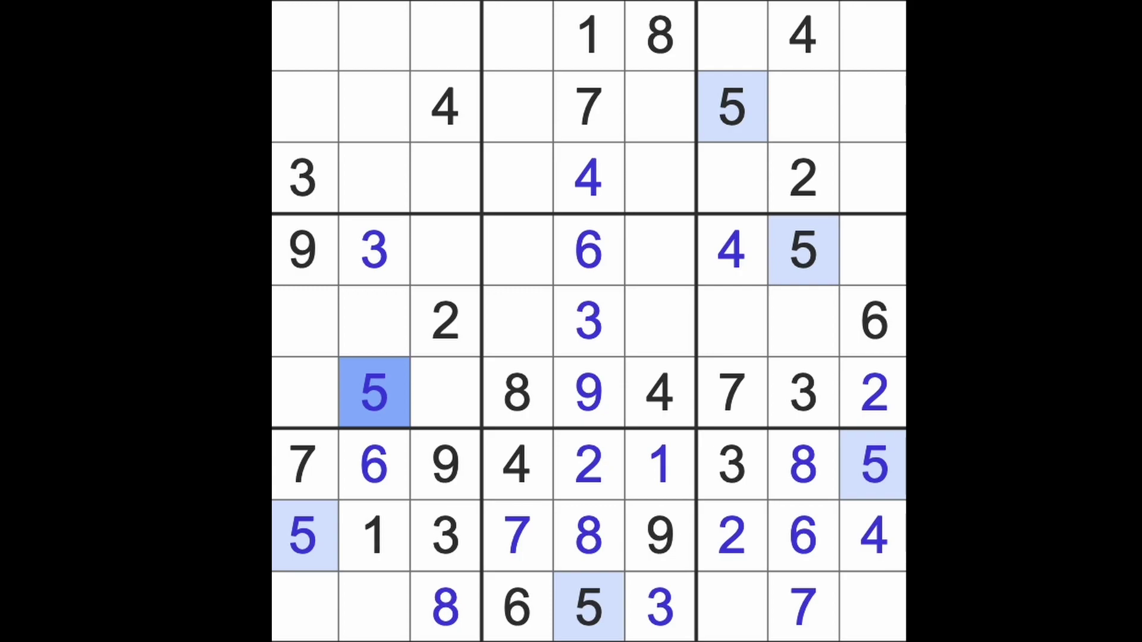
- Check candidates across rows 4–6, then place 7 in row 4, column 3
{"action": "left_click", "coordinate": [453, 406]}
{"action": "left_click", "coordinate": [307, 409], "text": "ctrl"}
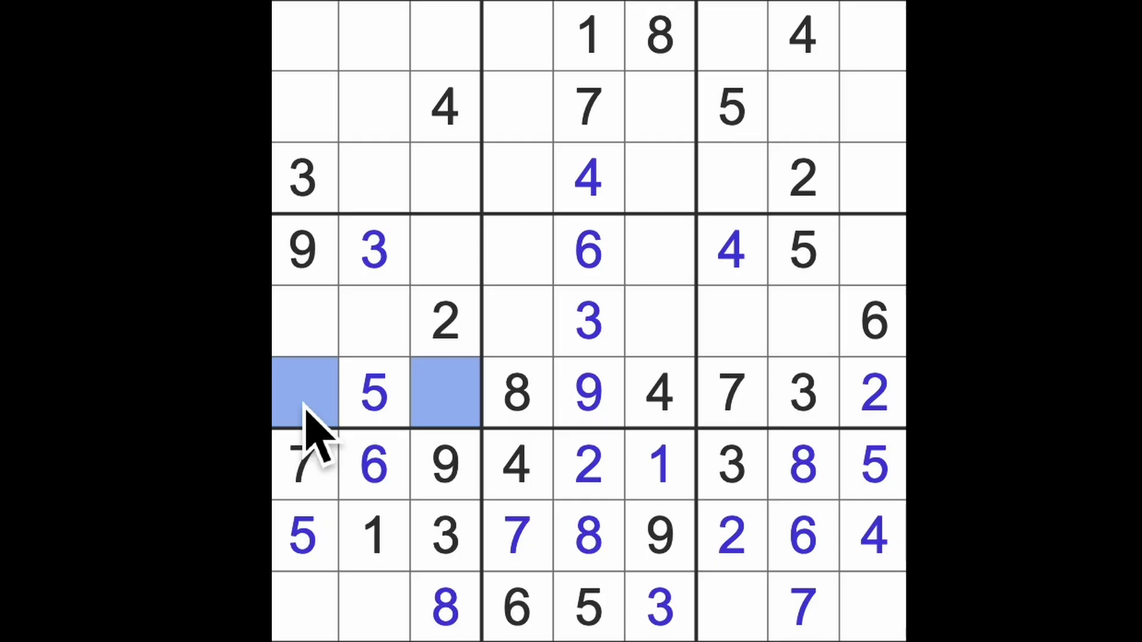
{"action": "left_click", "coordinate": [365, 339]}
{"action": "left_click", "coordinate": [326, 337], "text": "ctrl"}
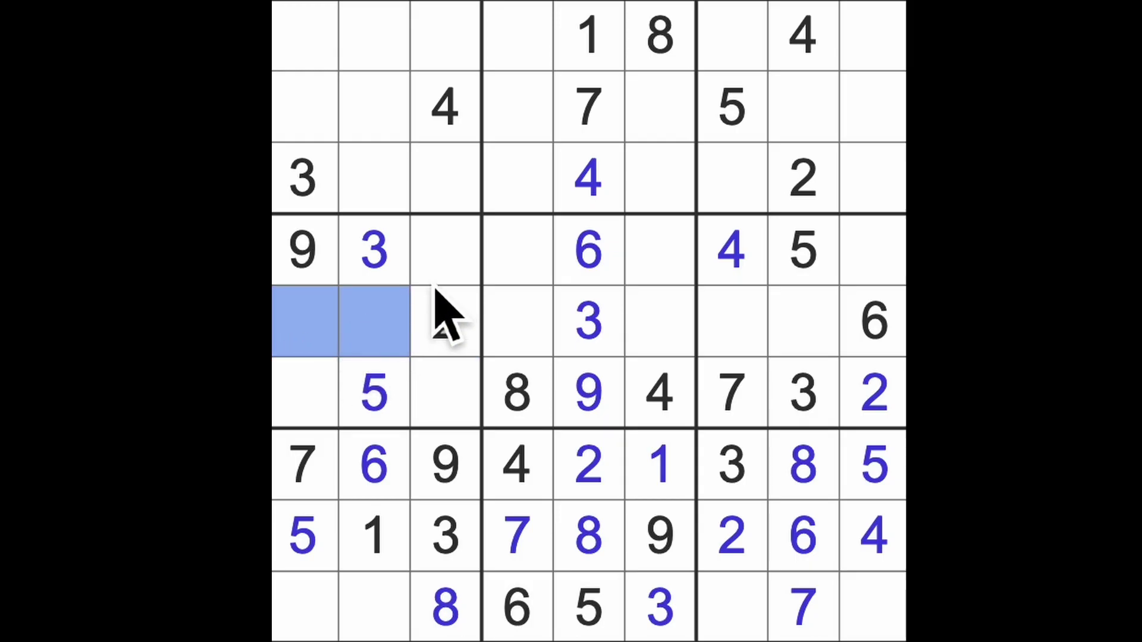
{"action": "left_click", "coordinate": [435, 282], "text": "ctrl"}
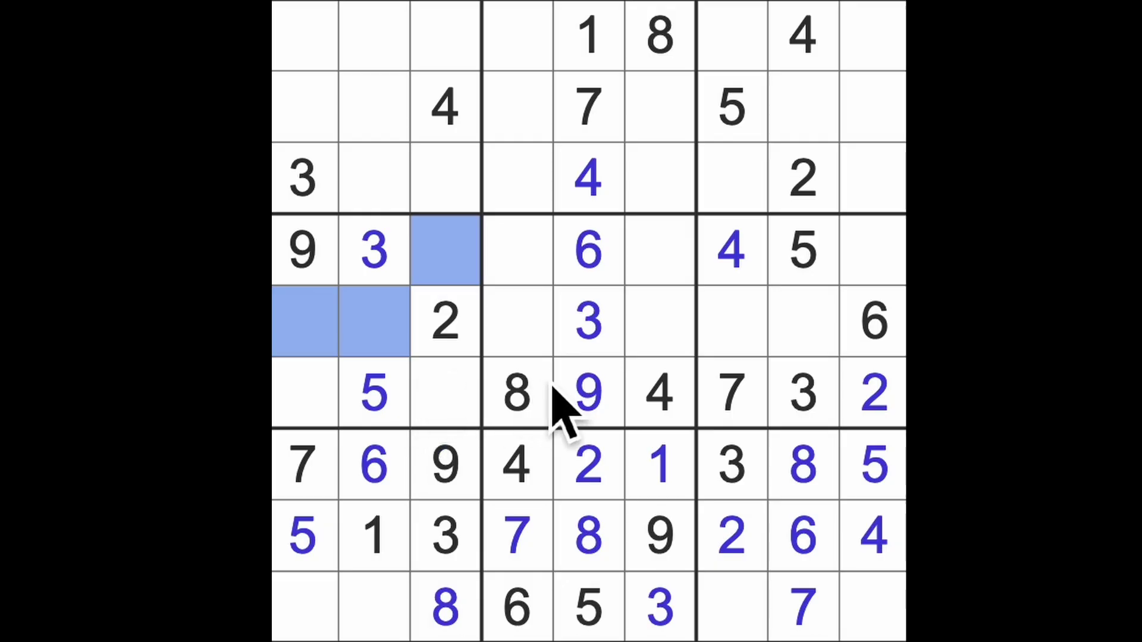
{"action": "left_click", "coordinate": [727, 268], "text": "ctrl"}
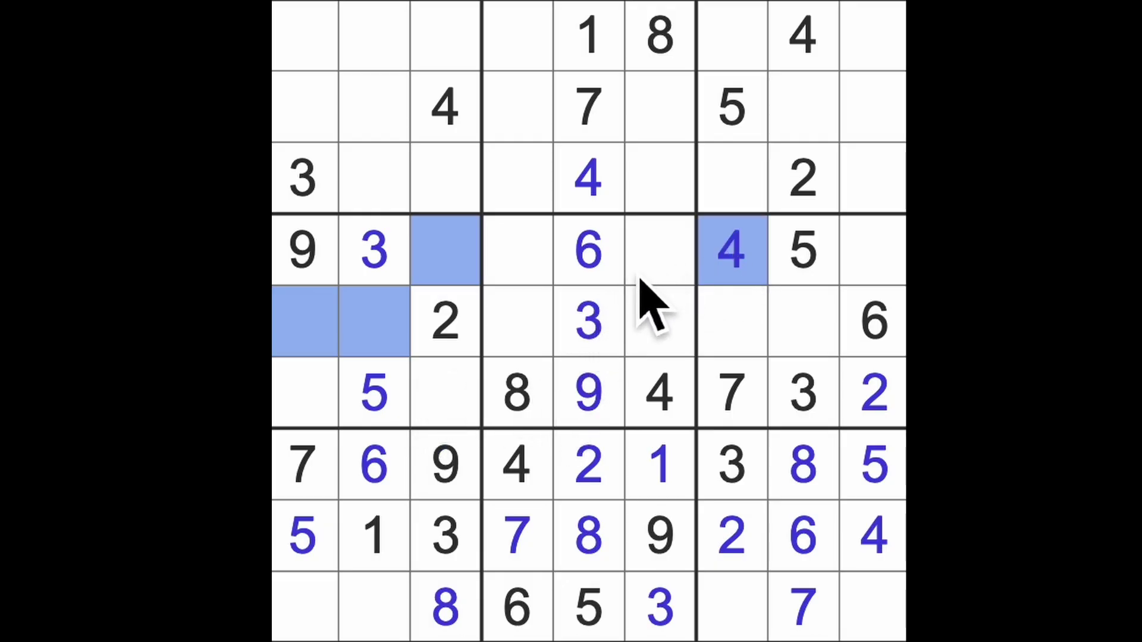
{"action": "left_click", "coordinate": [458, 604], "text": "ctrl"}
{"action": "left_click", "coordinate": [480, 271], "text": "ctrl"}
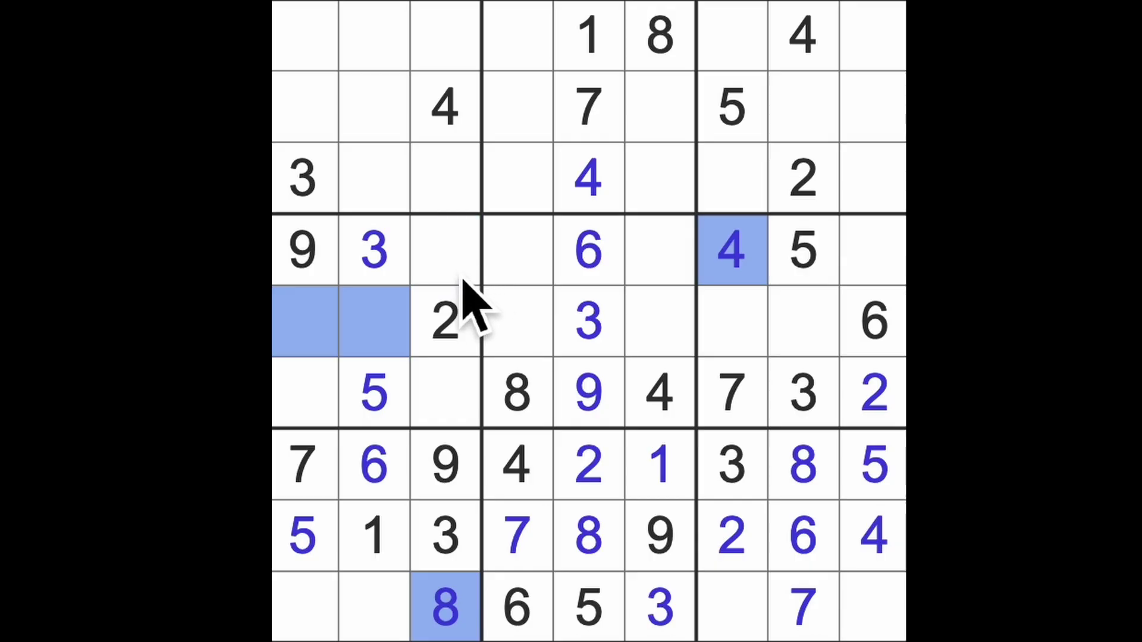
{"action": "left_click", "coordinate": [461, 267]}
{"action": "key", "text": "7"}
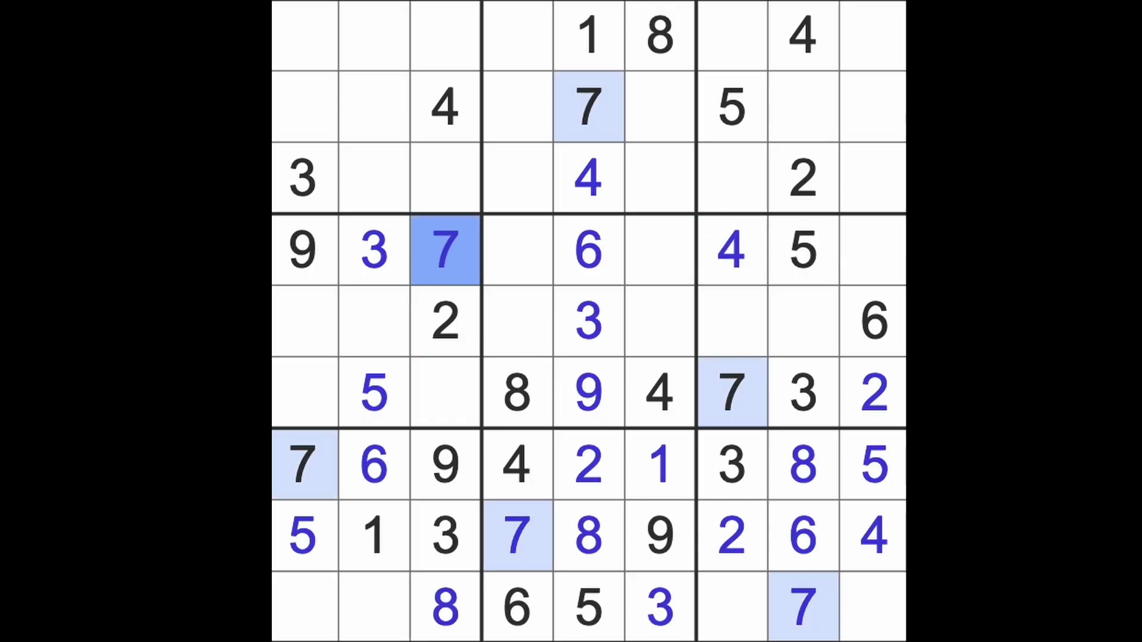
- Check where 7 fits in column 4, then place 7 in row 5, column 6
{"action": "left_click_drag", "start_coordinate": [459, 276], "coordinate": [688, 288]}
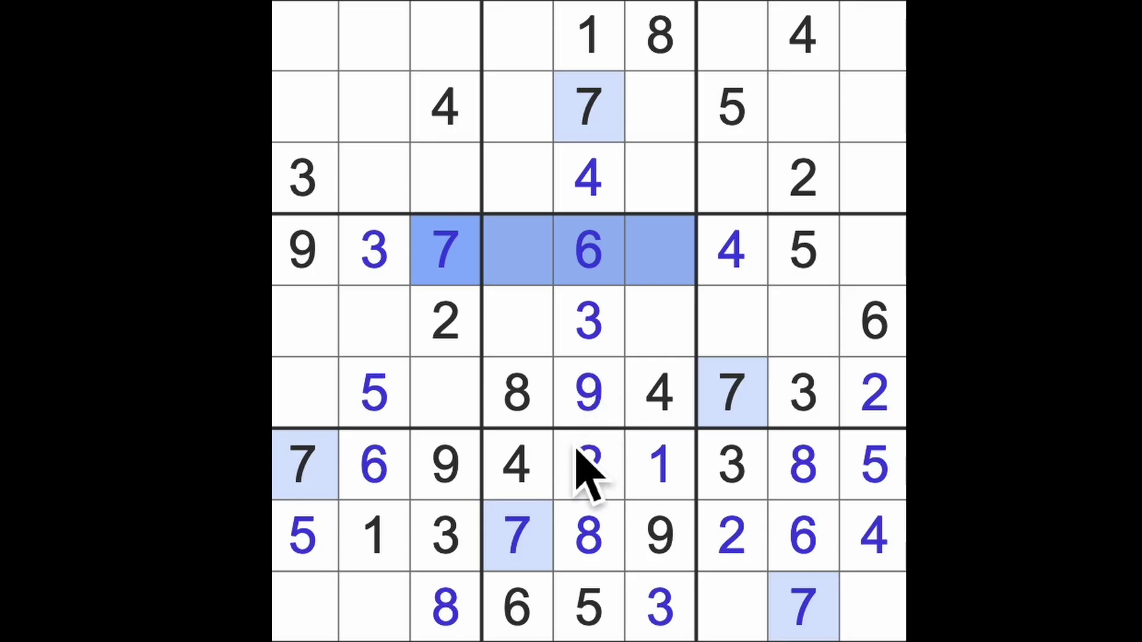
{"action": "left_click", "coordinate": [522, 546], "text": "ctrl"}
{"action": "left_click_drag", "start_coordinate": [523, 548], "coordinate": [542, 332]}
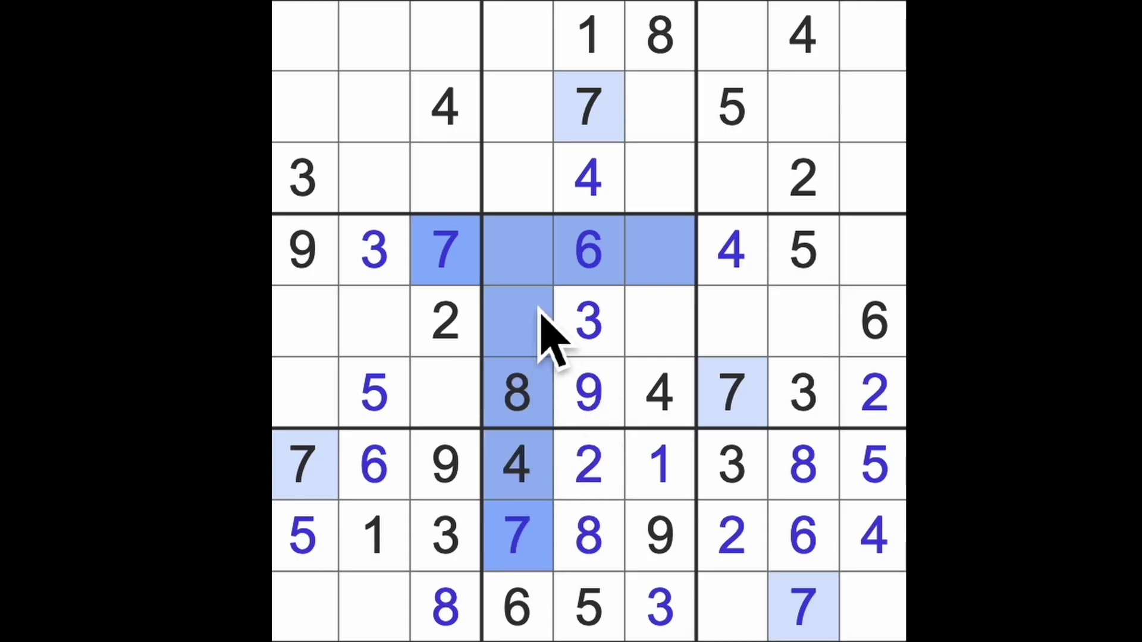
{"action": "left_click", "coordinate": [652, 341]}
{"action": "key", "text": "7"}
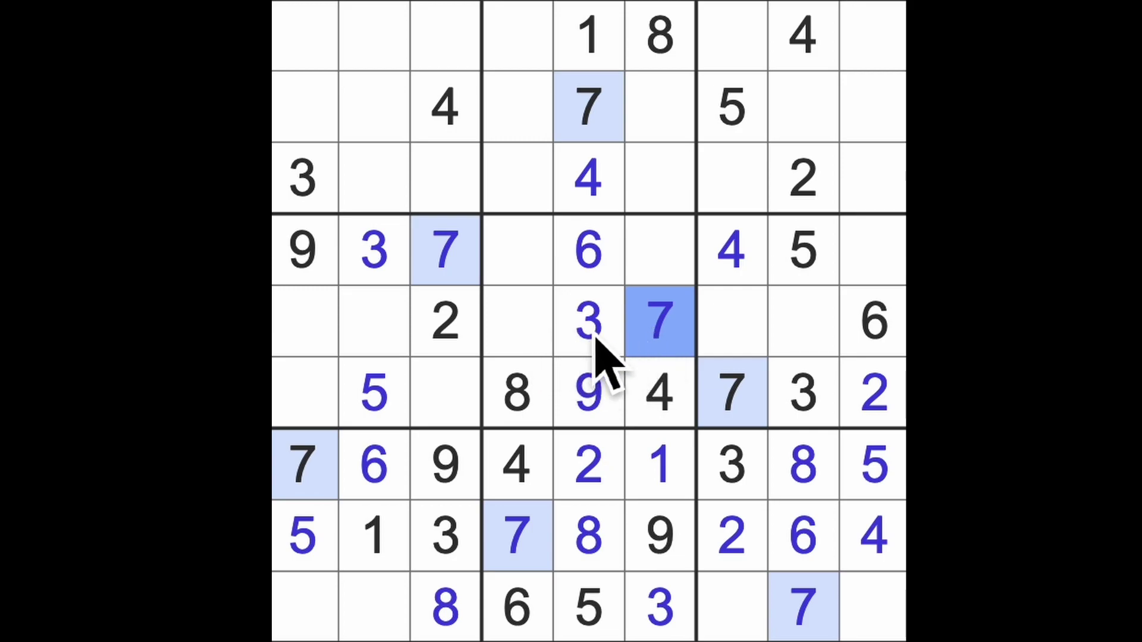
- Place 5 in row 5, column 4, then 1 and 2 in row 4, columns 4 and 6
{"action": "left_click_drag", "start_coordinate": [822, 276], "coordinate": [536, 281]}
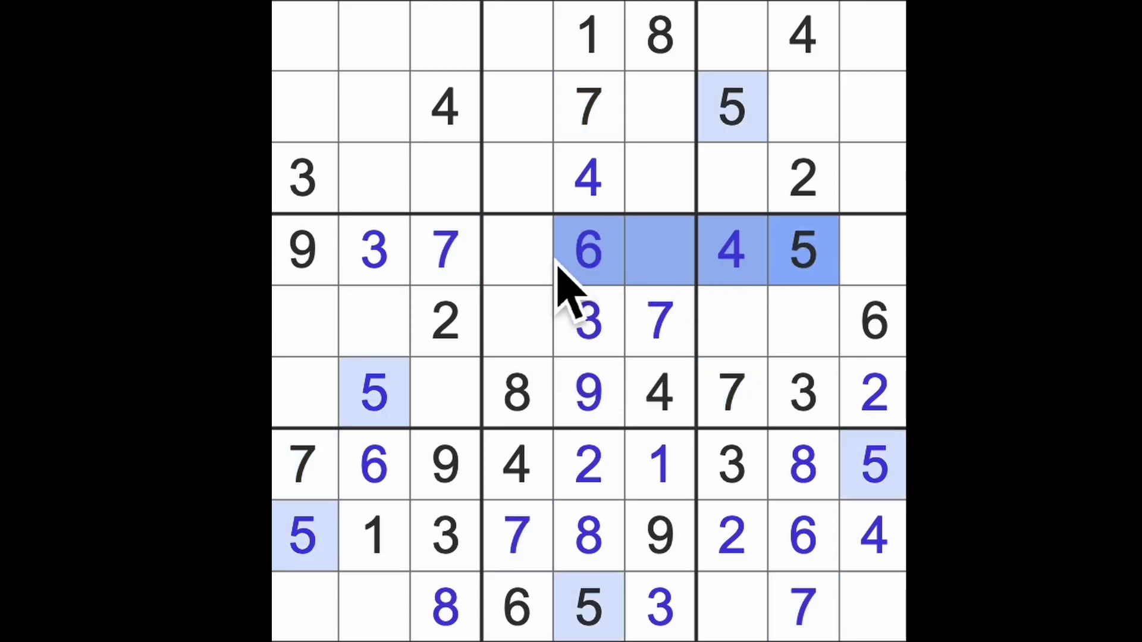
{"action": "left_click", "coordinate": [543, 353]}
{"action": "type", "text": "5"}
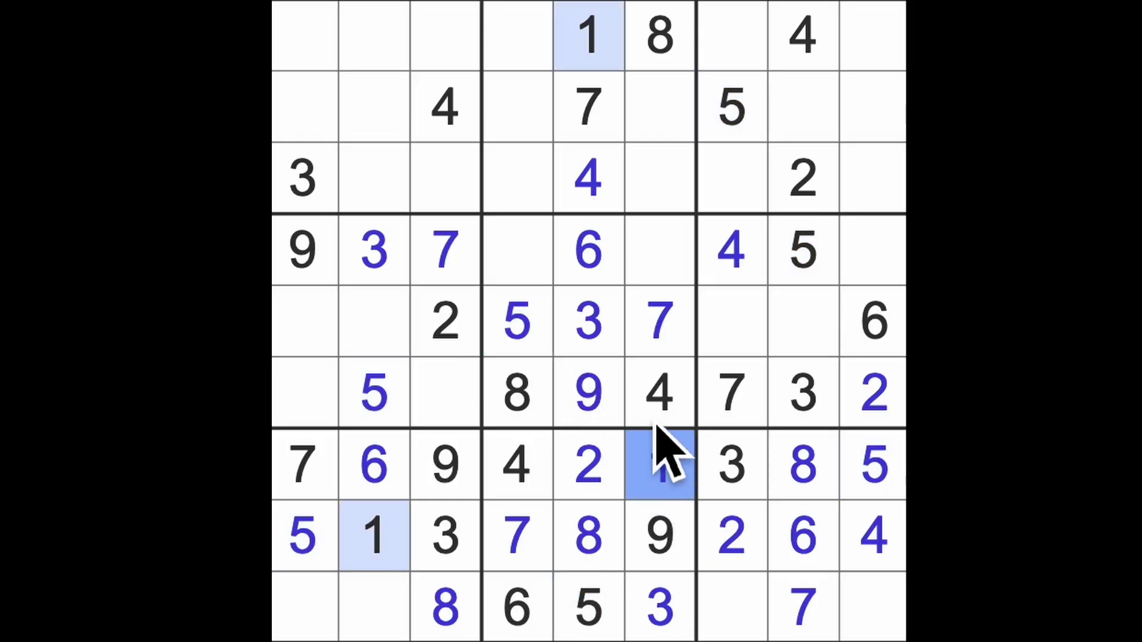
{"action": "left_click_drag", "start_coordinate": [655, 453], "coordinate": [661, 262]}
{"action": "left_click", "coordinate": [546, 261]}
{"action": "type", "text": "1"}
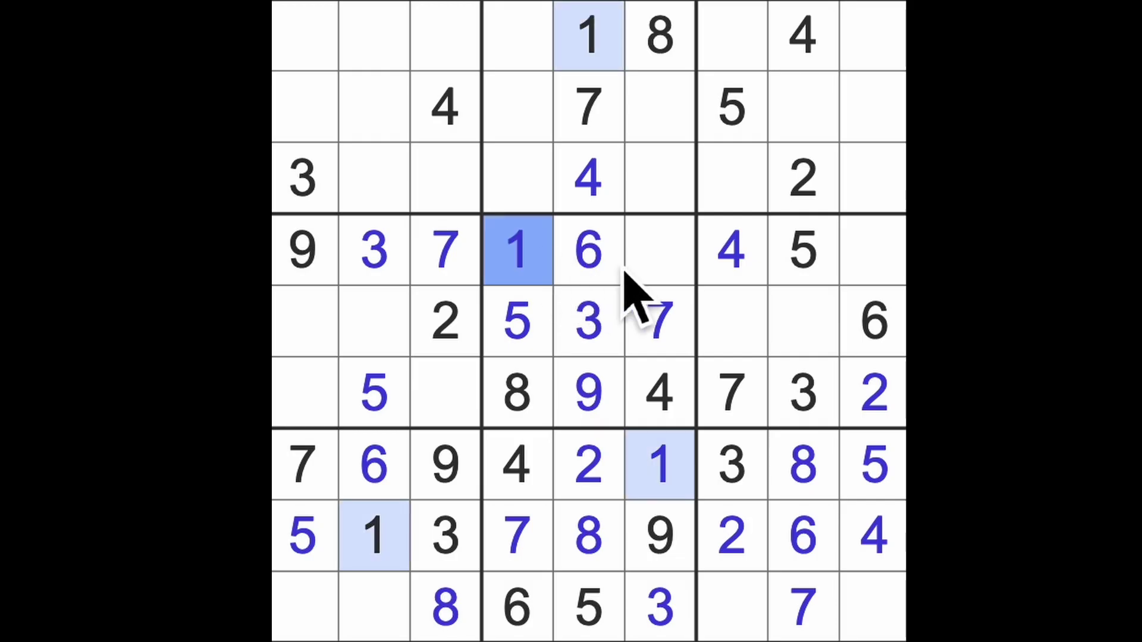
{"action": "left_click", "coordinate": [665, 272]}
{"action": "type", "text": "2"}
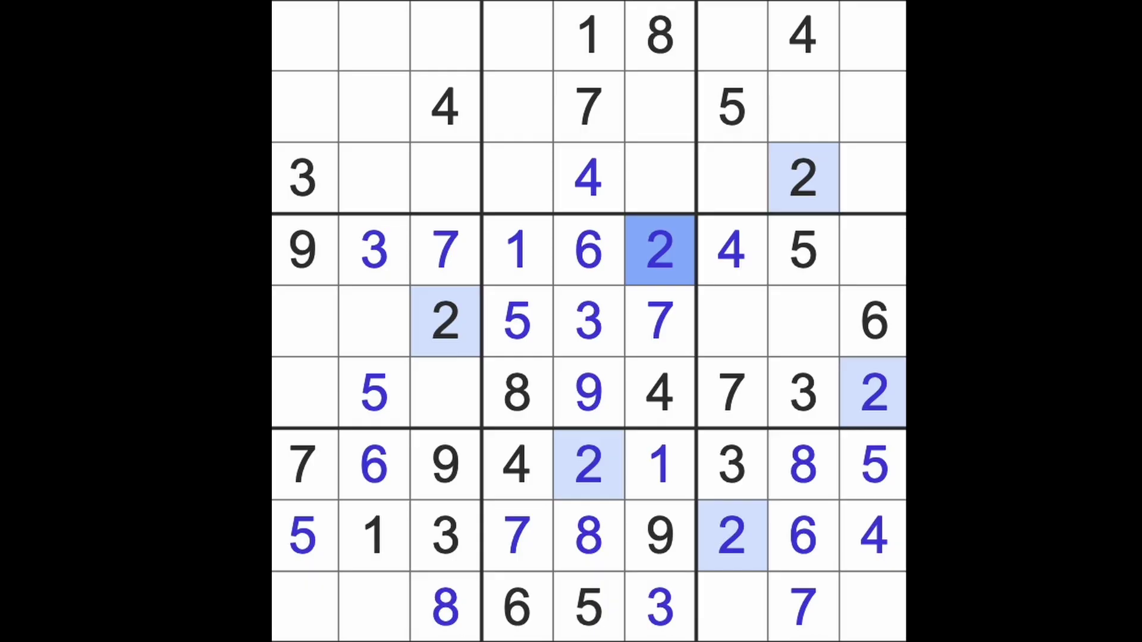
- Check missing digits in column 6 and row 3, then enter 9 in row 3, column 4
{"action": "mouse_move", "coordinate": [665, 608]}
{"action": "left_mouse_down"}
{"action": "mouse_move", "coordinate": [666, 124]}
{"action": "mouse_move", "coordinate": [331, 199]}
{"action": "left_mouse_up"}
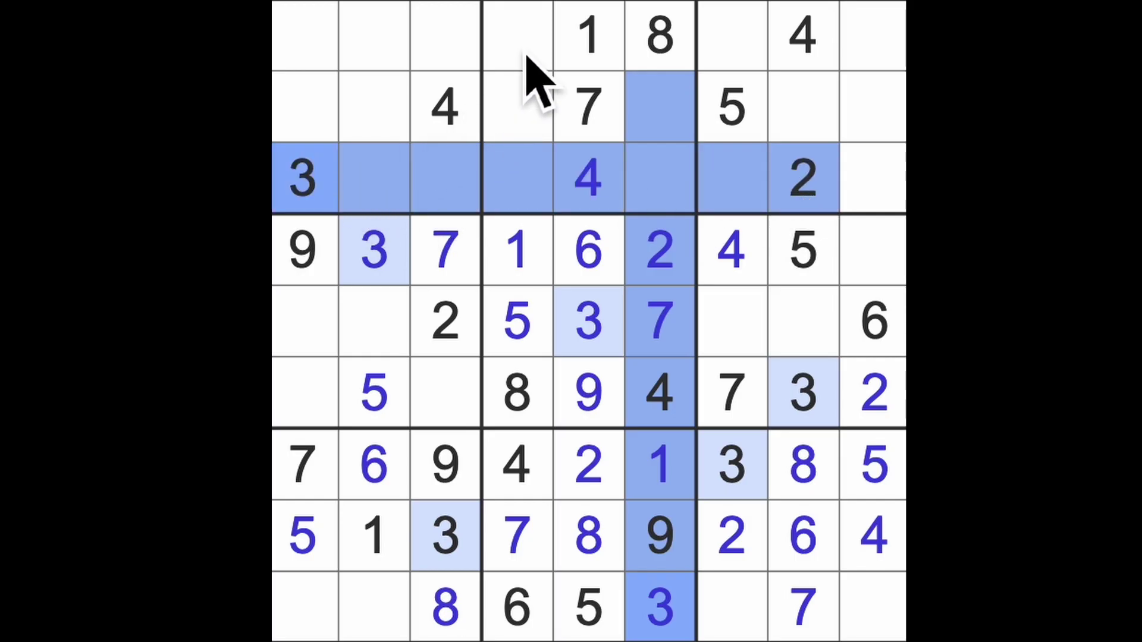
{"action": "left_click_drag", "start_coordinate": [527, 53], "coordinate": [535, 120]}
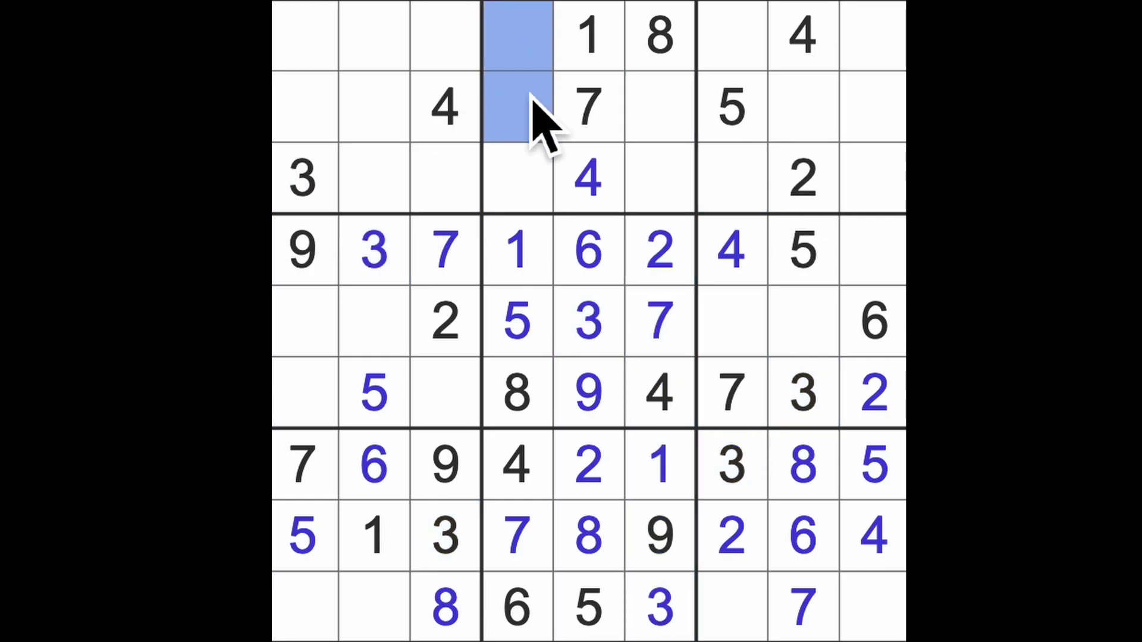
{"action": "left_click", "coordinate": [542, 183]}
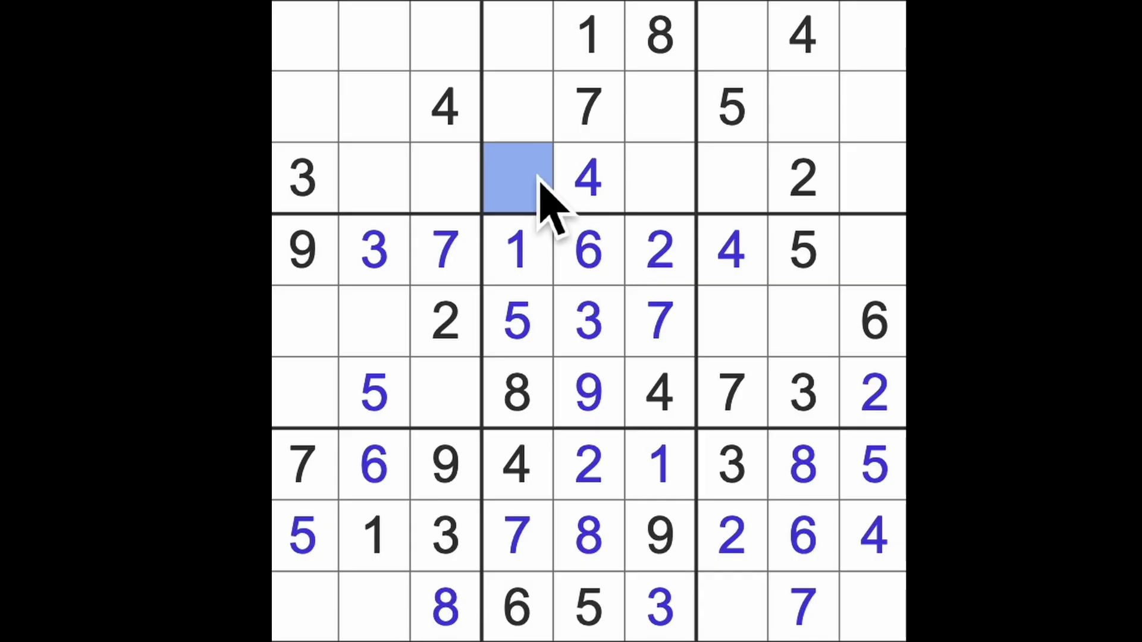
{"action": "type", "text": "9"}
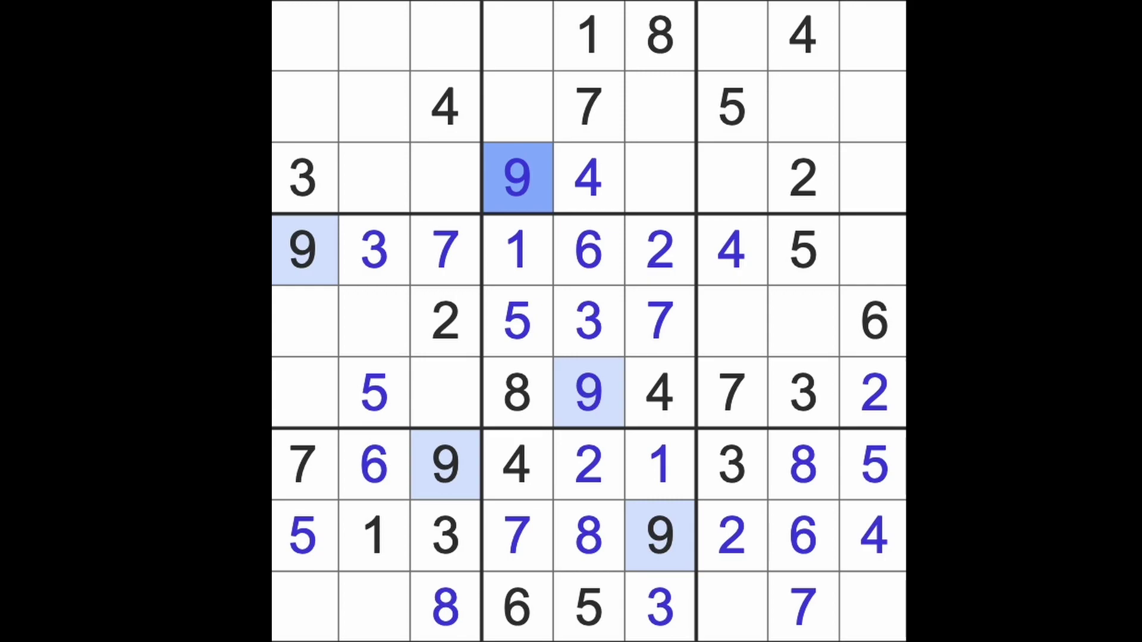
{"action": "left_click_drag", "start_coordinate": [535, 331], "coordinate": [686, 124]}
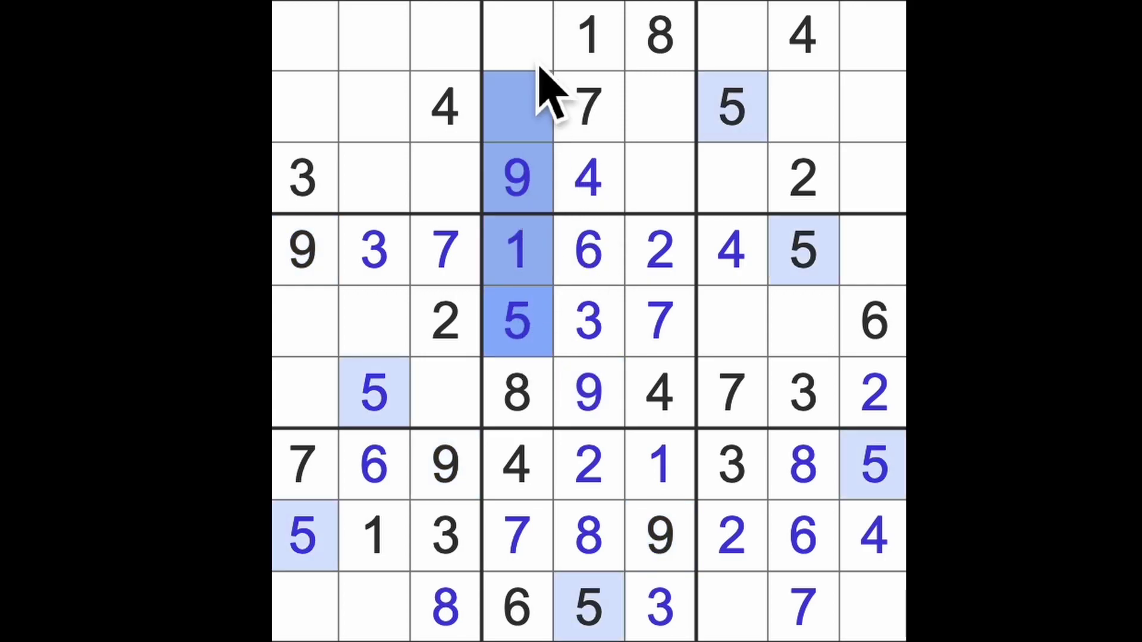
- Fill column 6 in rows 3 and 2, then place 8s in row 4 column 9 and row 3 column 7
{"action": "left_click", "coordinate": [678, 179]}
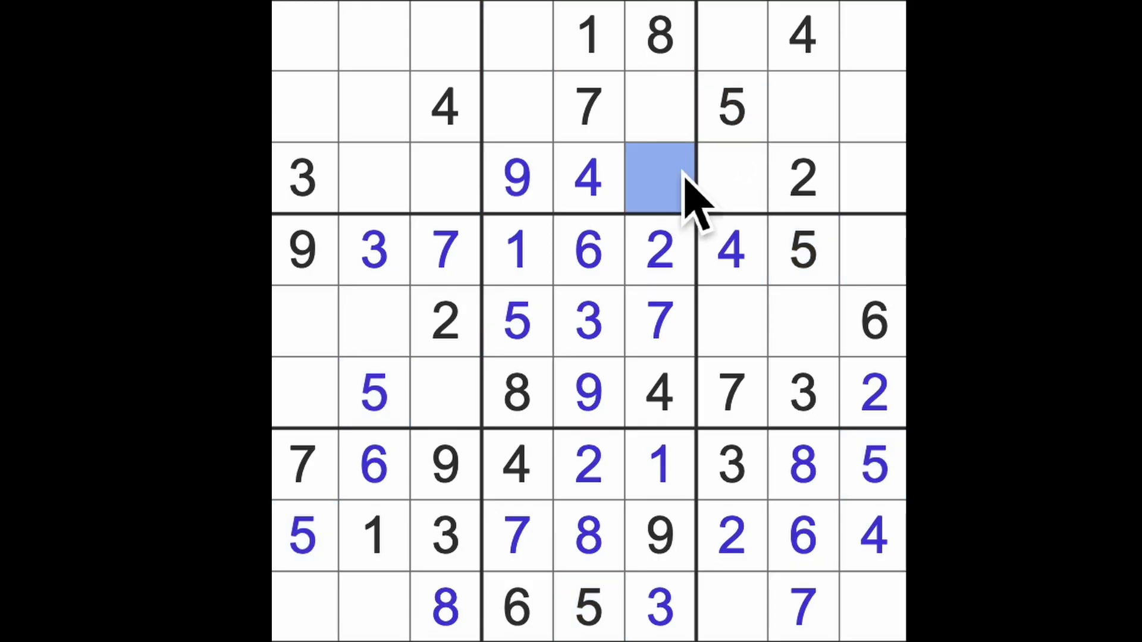
{"action": "type", "text": "5"}
{"action": "left_click", "coordinate": [684, 120]}
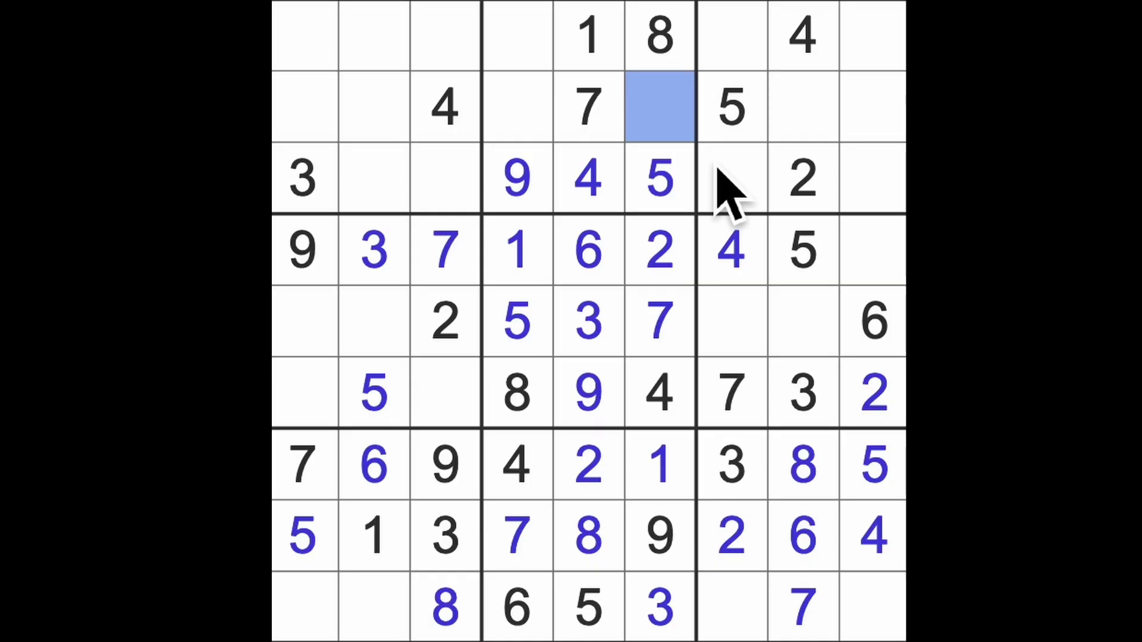
{"action": "type", "text": "6"}
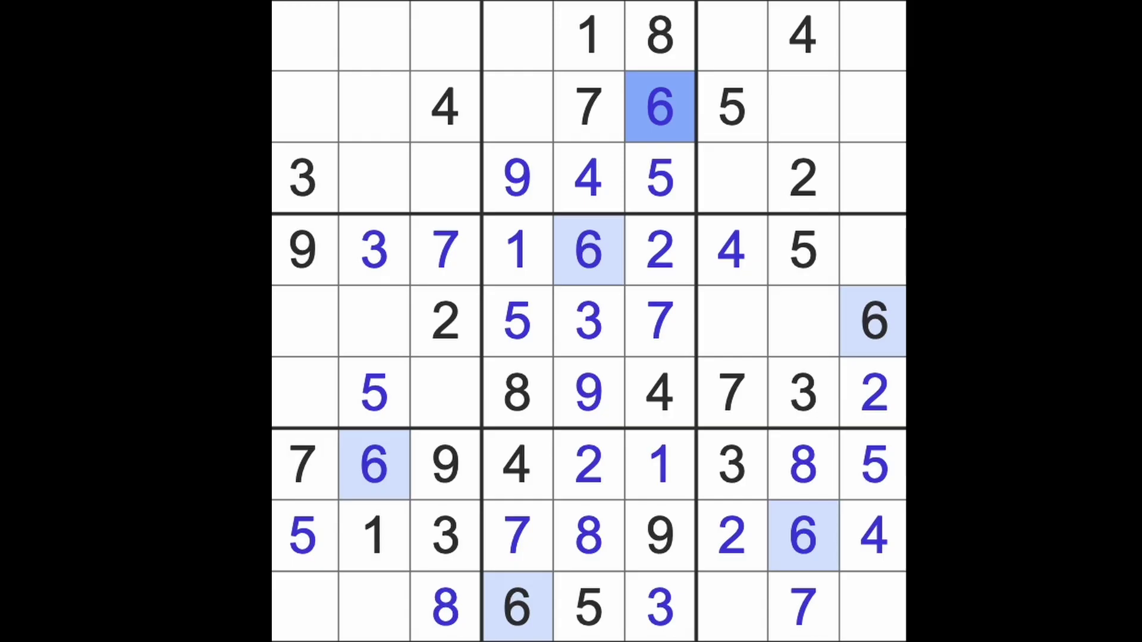
{"action": "left_click", "coordinate": [882, 251]}
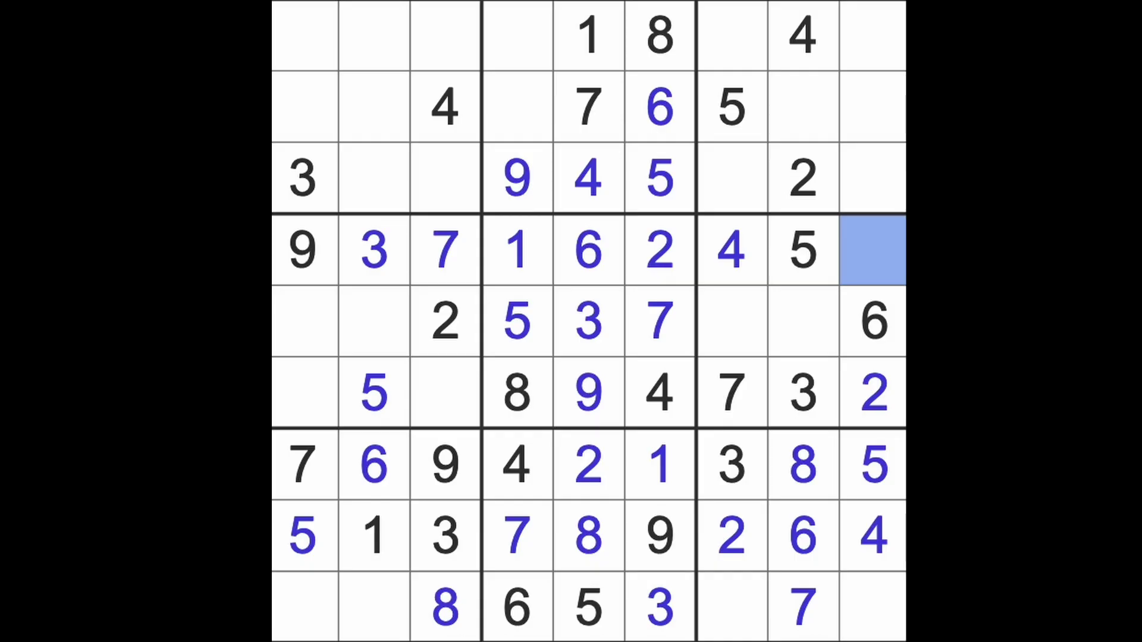
{"action": "key", "text": "8"}
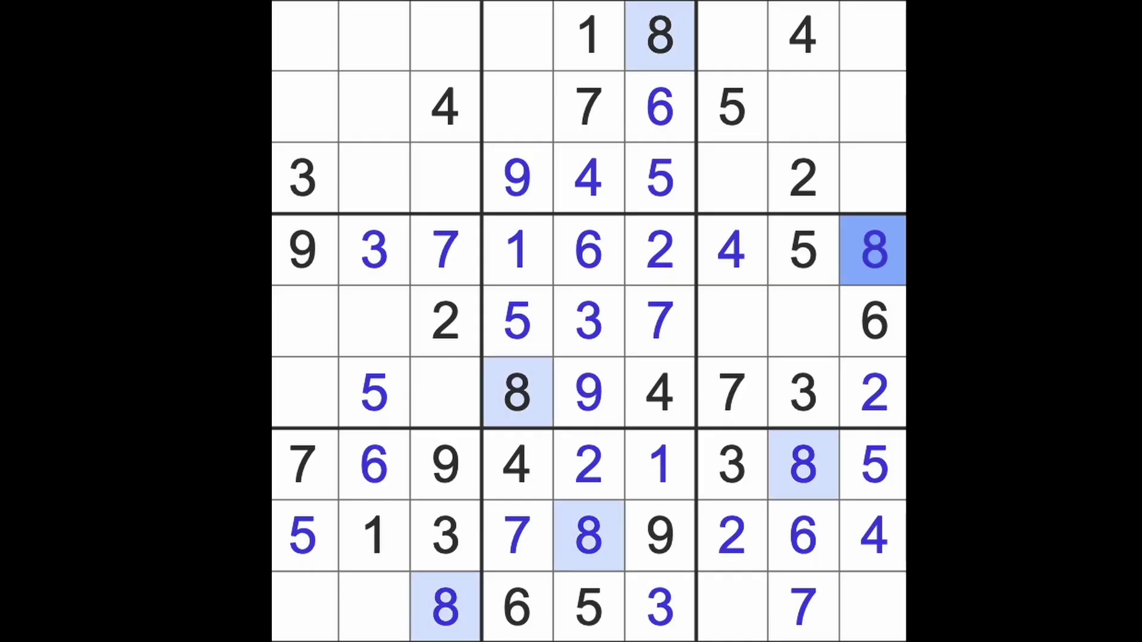
{"action": "left_click_drag", "start_coordinate": [875, 249], "coordinate": [874, 35]}
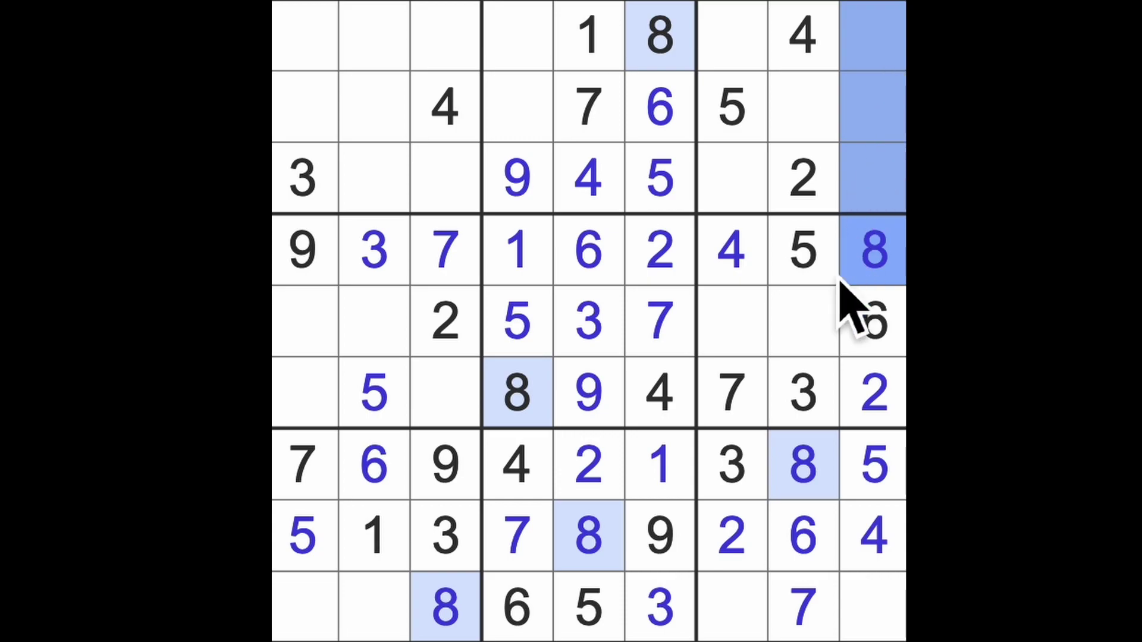
{"action": "mouse_move", "coordinate": [804, 464]}
{"action": "left_mouse_down"}
{"action": "mouse_move", "coordinate": [794, 107]}
{"action": "mouse_move", "coordinate": [736, 55]}
{"action": "left_mouse_up"}
{"action": "left_click", "coordinate": [727, 183]}
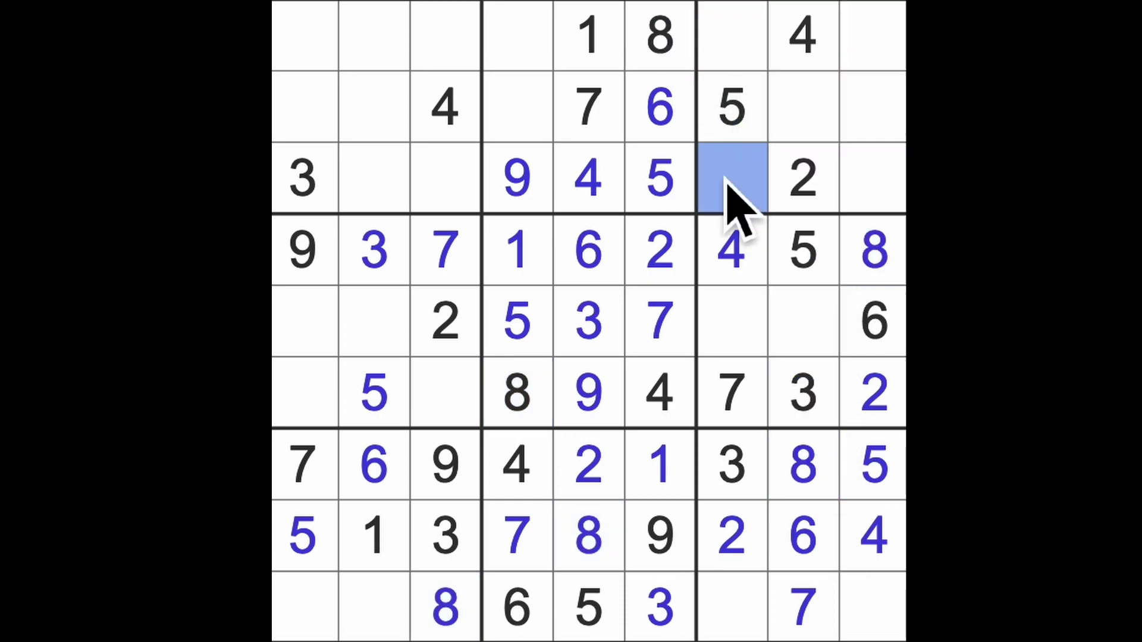
{"action": "key", "text": "8"}
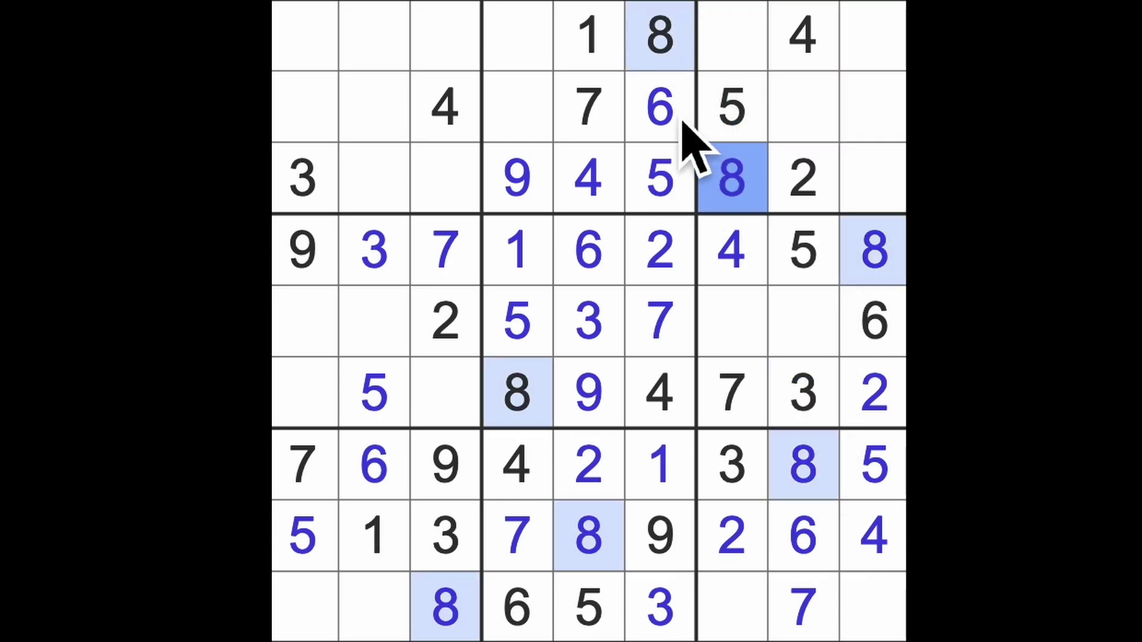
- Place 6 in row 1, column 7 and 6 in row 3, column 3
{"action": "left_click_drag", "start_coordinate": [660, 107], "coordinate": [888, 111]}
{"action": "left_click", "coordinate": [879, 330], "text": "ctrl"}
{"action": "left_click_drag", "start_coordinate": [883, 335], "coordinate": [854, 69]}
{"action": "left_click", "coordinate": [753, 63]}
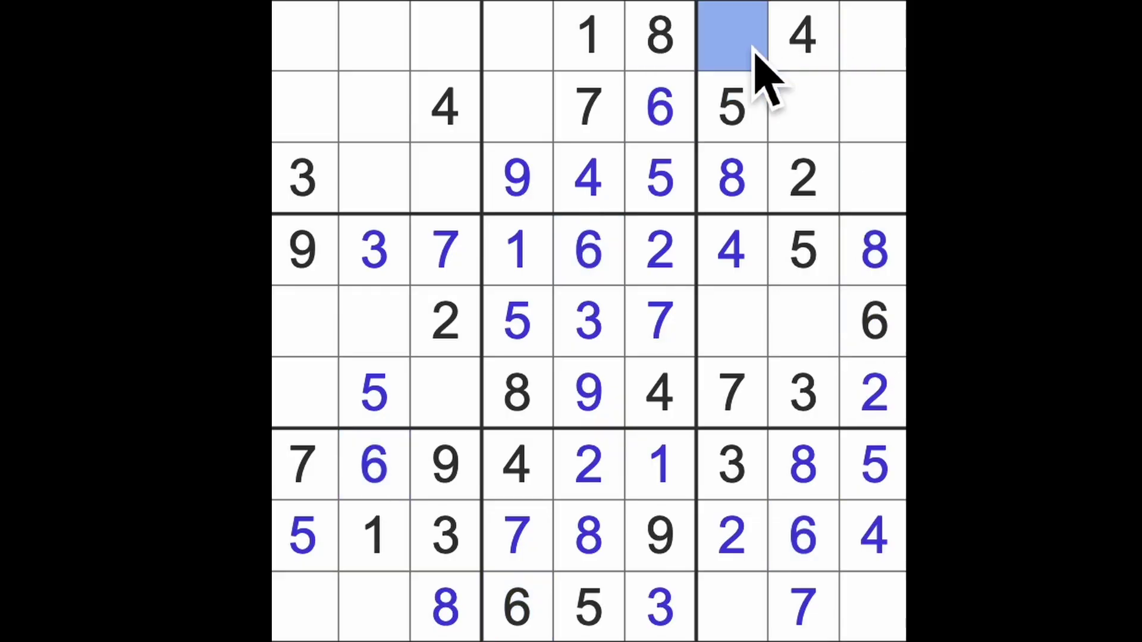
{"action": "key", "text": "6"}
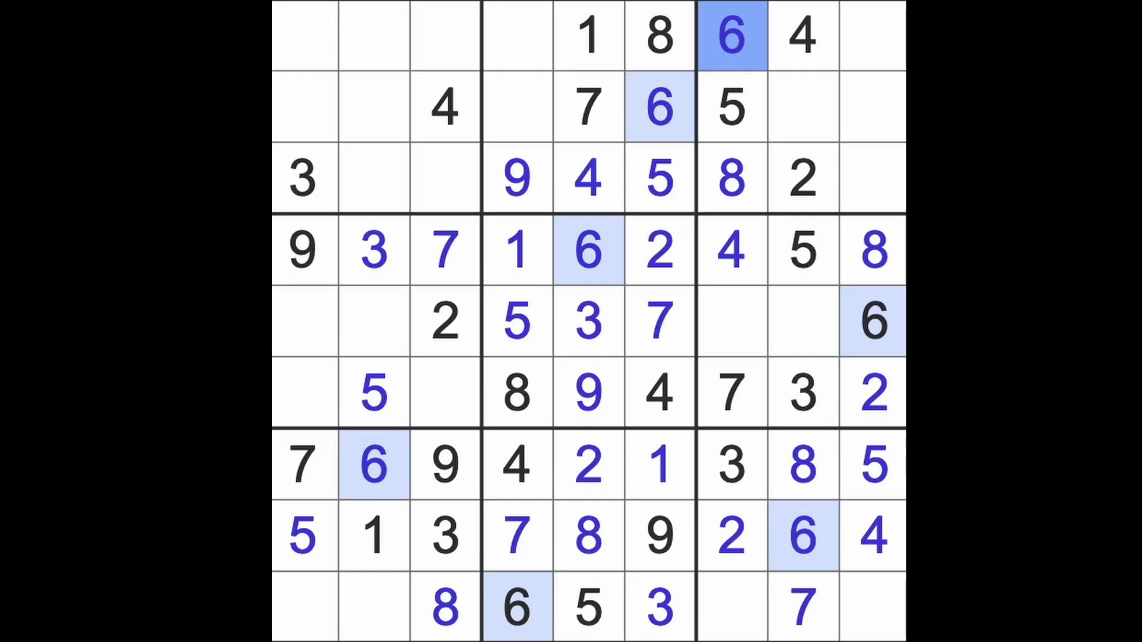
{"action": "left_click_drag", "start_coordinate": [747, 63], "coordinate": [433, 205]}
{"action": "left_click", "coordinate": [442, 192]}
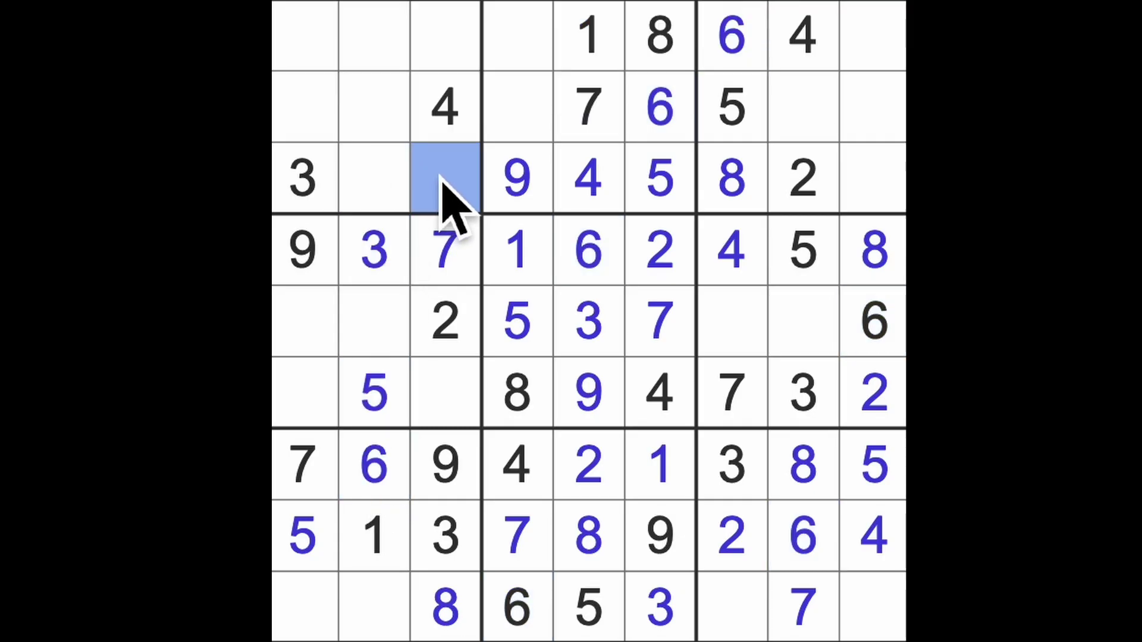
{"action": "key", "text": "6"}
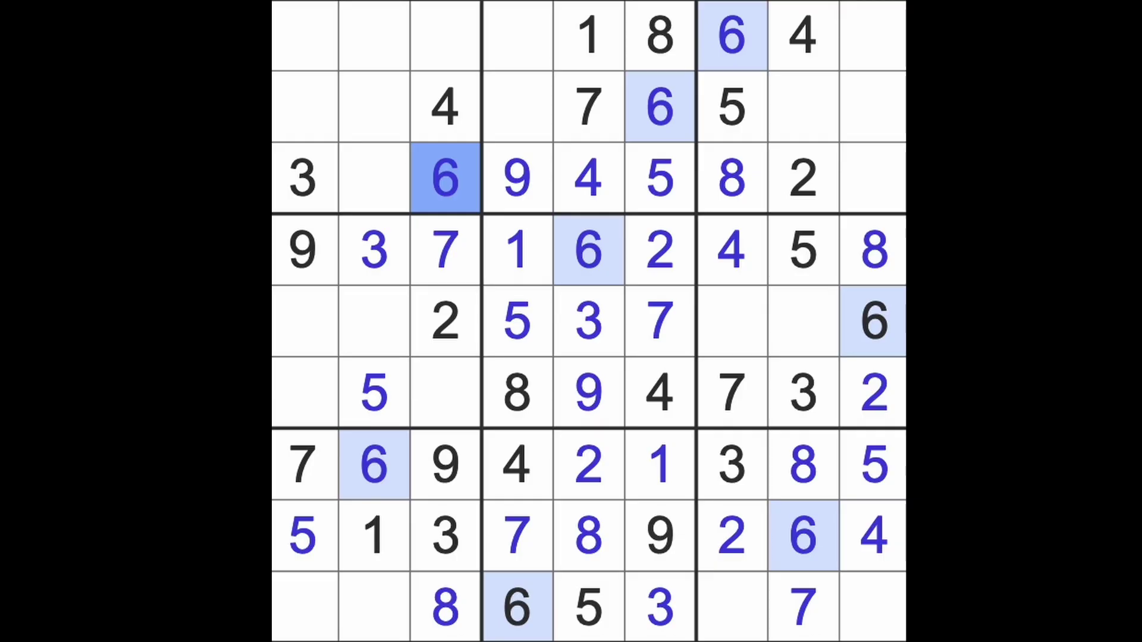
- Fill row 3 columns 9 and 2, plus row 1 column 9 and row 2 column 9
{"action": "left_click_drag", "start_coordinate": [393, 535], "coordinate": [379, 192]}
{"action": "left_click", "coordinate": [892, 192]}
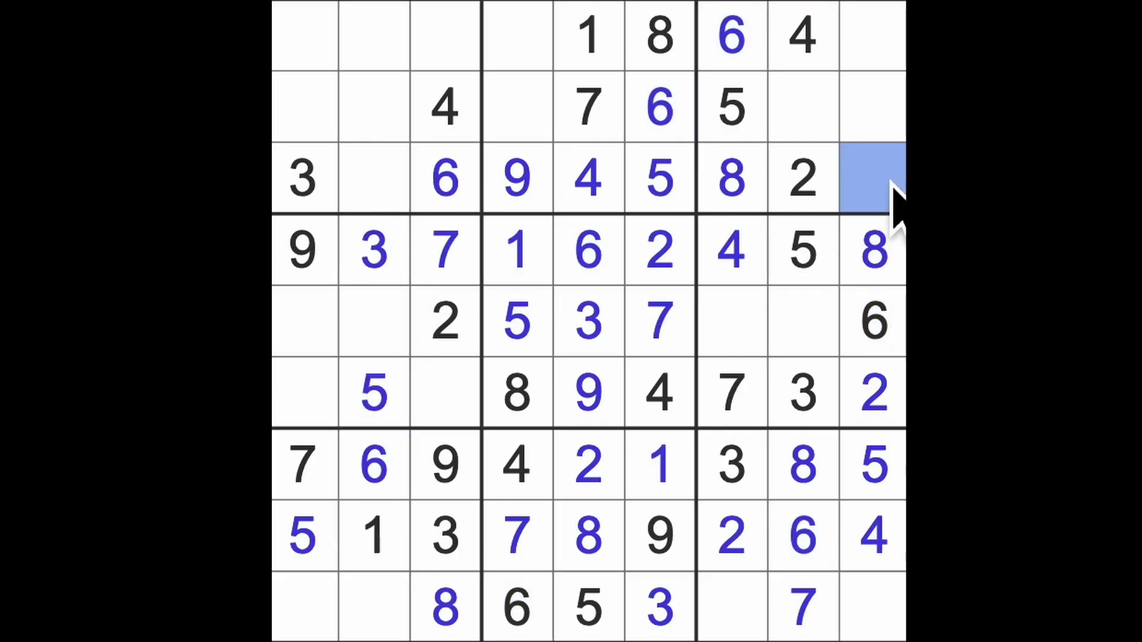
{"action": "type", "text": "1"}
{"action": "left_click", "coordinate": [395, 210]}
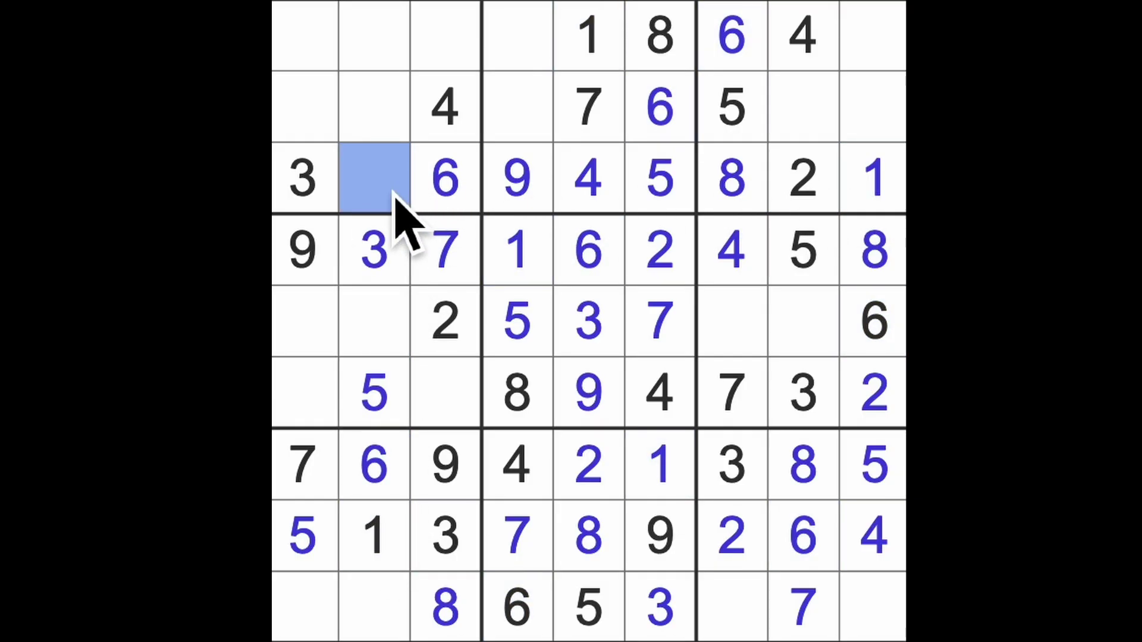
{"action": "type", "text": "7"}
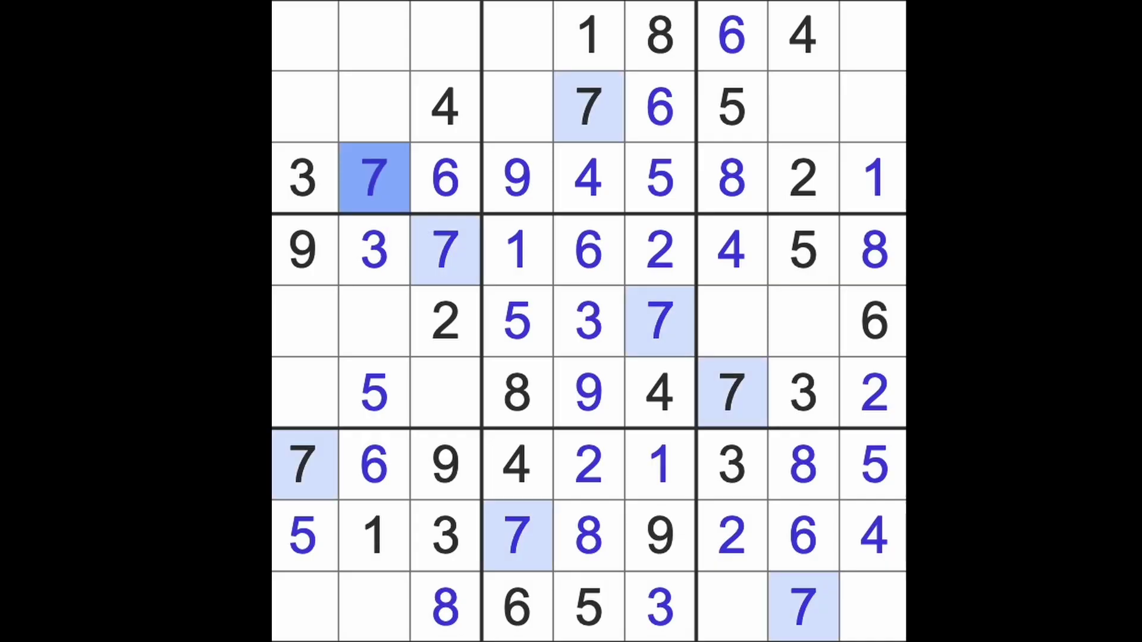
{"action": "left_click_drag", "start_coordinate": [581, 122], "coordinate": [893, 123]}
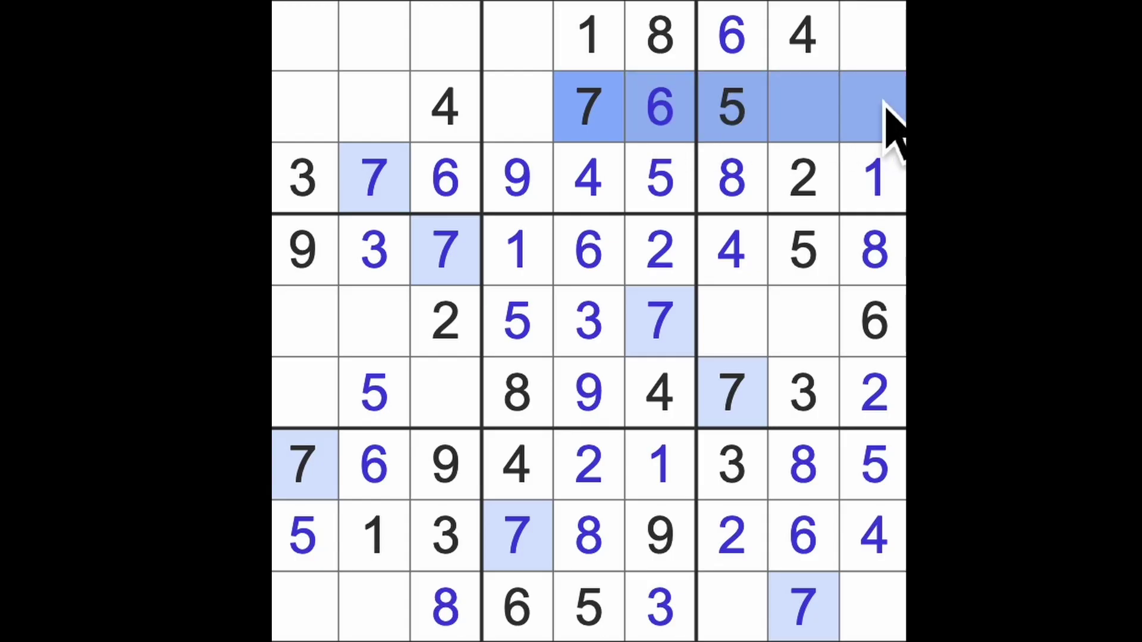
{"action": "left_click", "coordinate": [899, 40]}
{"action": "type", "text": "7"}
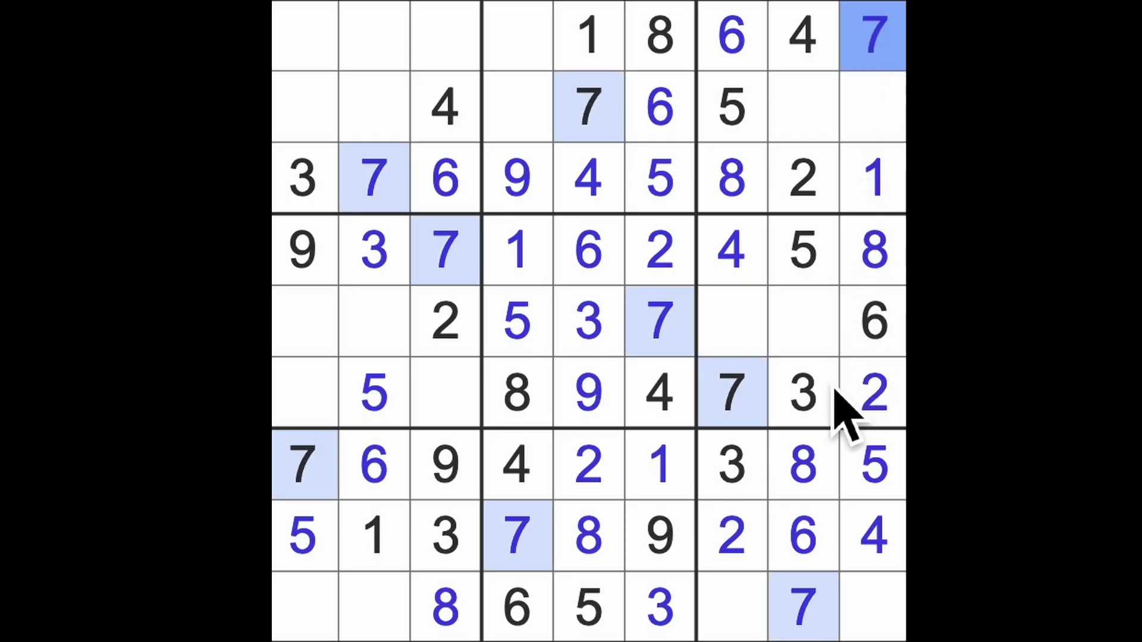
{"action": "left_click_drag", "start_coordinate": [830, 392], "coordinate": [831, 134]}
{"action": "left_click", "coordinate": [856, 125]}
{"action": "type", "text": "3"}
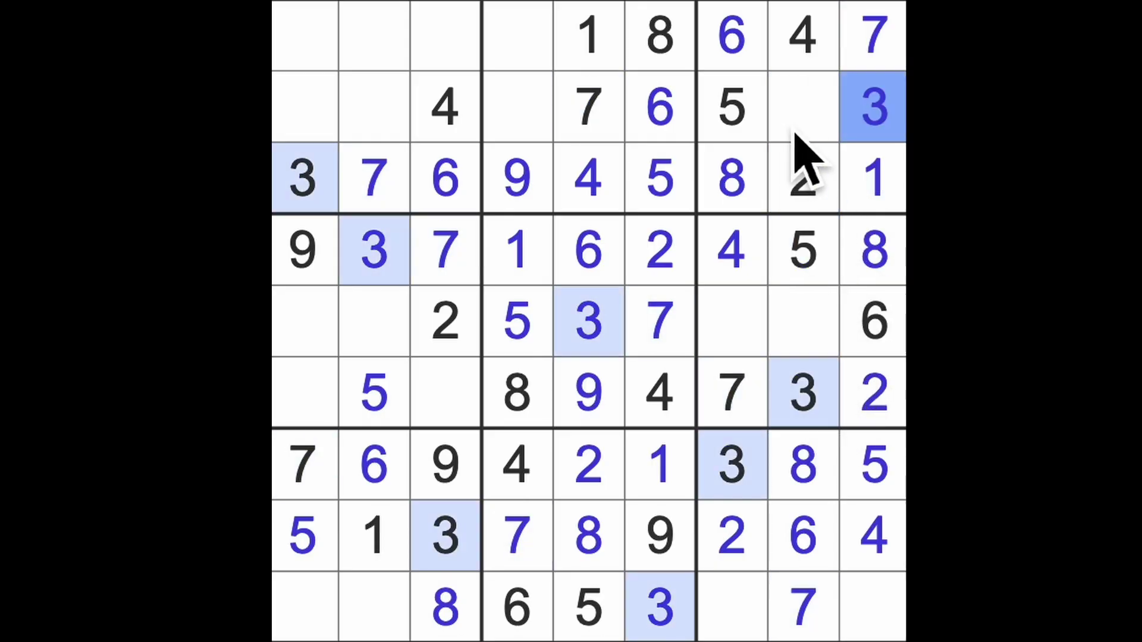
- Fill row 2 column 8, row 5 columns 7–8, and row 9 columns 7 and 9
{"action": "left_click", "coordinate": [787, 128]}
{"action": "type", "text": "9"}
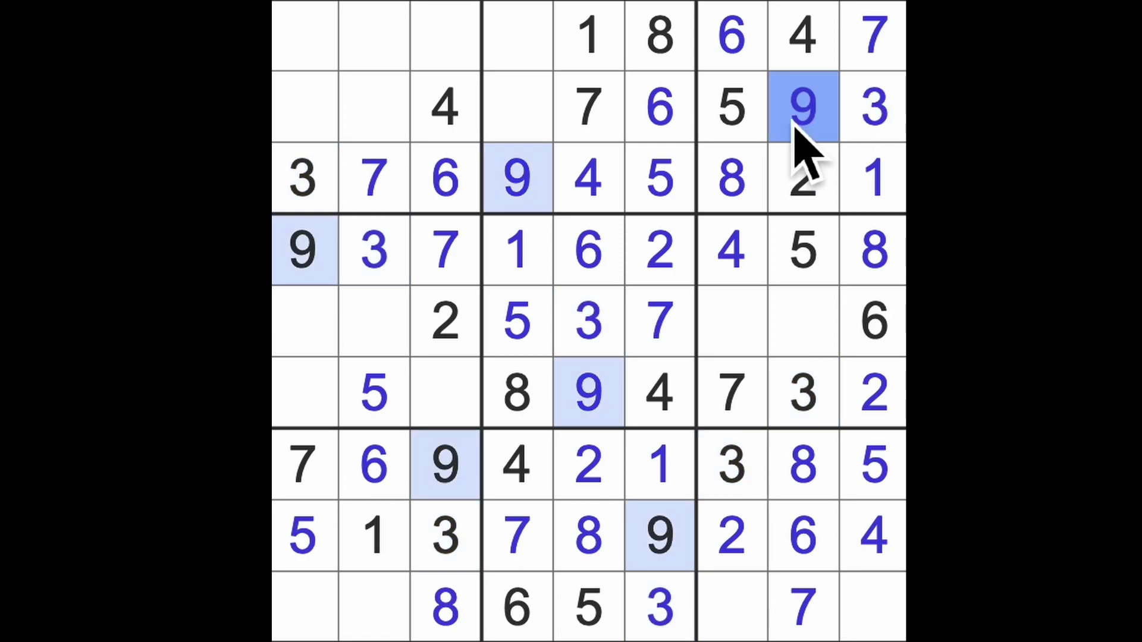
{"action": "left_click_drag", "start_coordinate": [805, 140], "coordinate": [816, 357]}
{"action": "left_click", "coordinate": [754, 339]}
{"action": "type", "text": "9"}
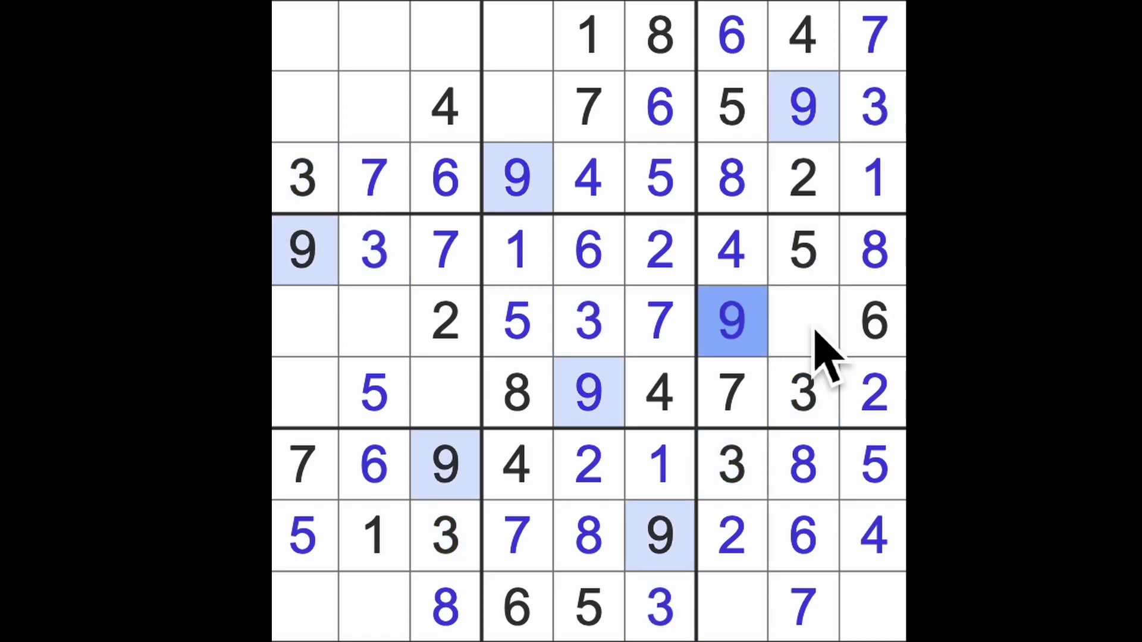
{"action": "left_click", "coordinate": [826, 350]}
{"action": "type", "text": "1"}
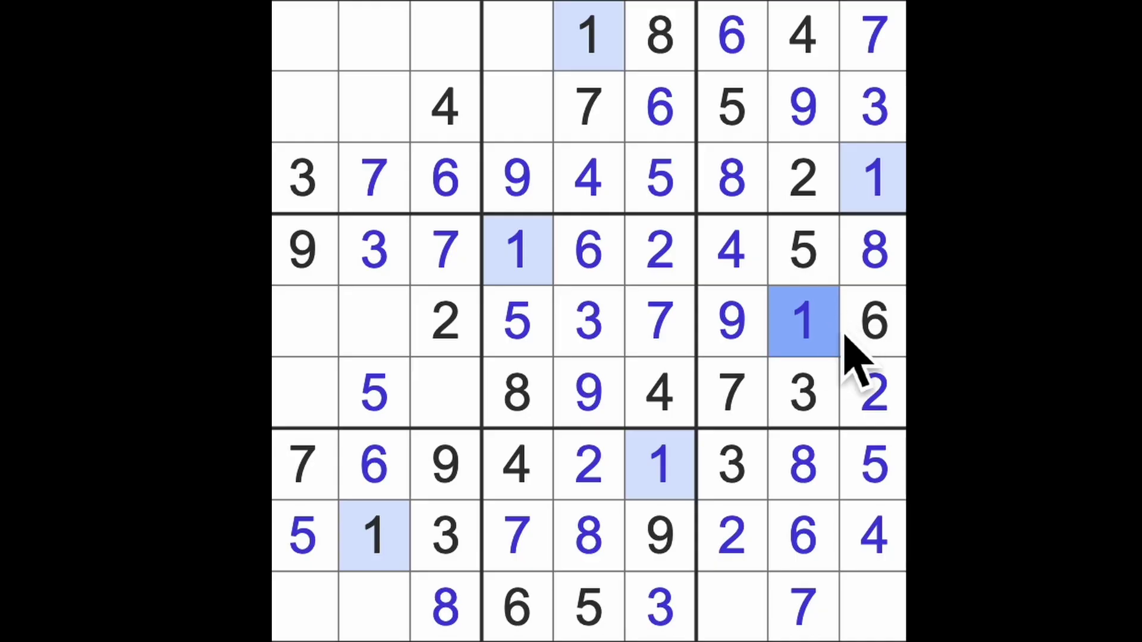
{"action": "left_click_drag", "start_coordinate": [895, 201], "coordinate": [861, 611]}
{"action": "left_click", "coordinate": [740, 615]}
{"action": "type", "text": "1"}
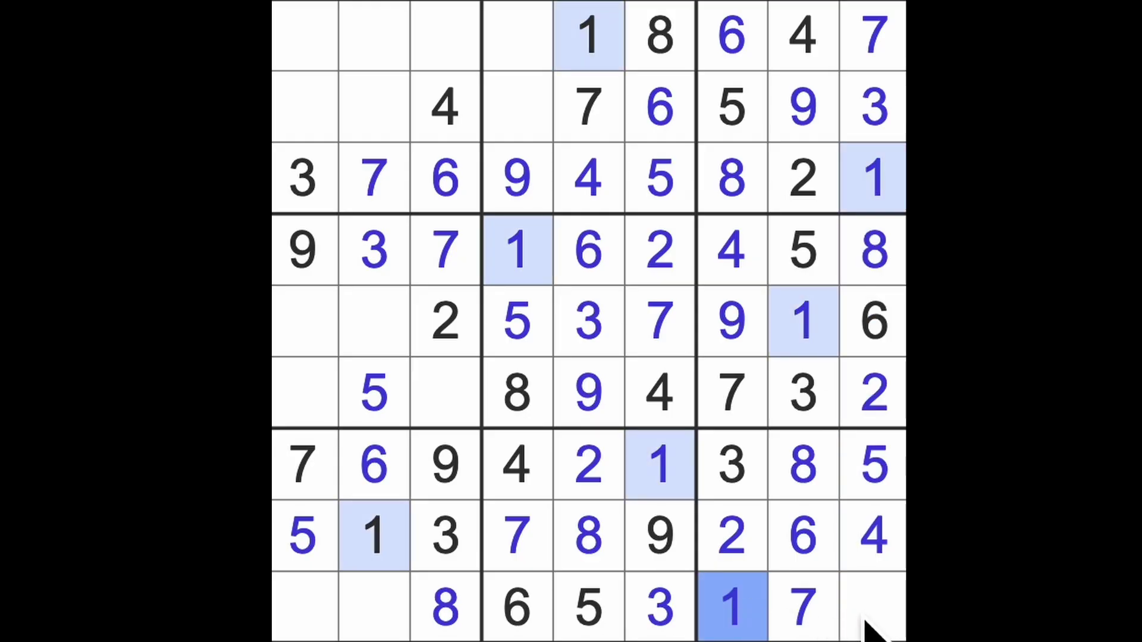
{"action": "left_click", "coordinate": [860, 610]}
{"action": "type", "text": "9"}
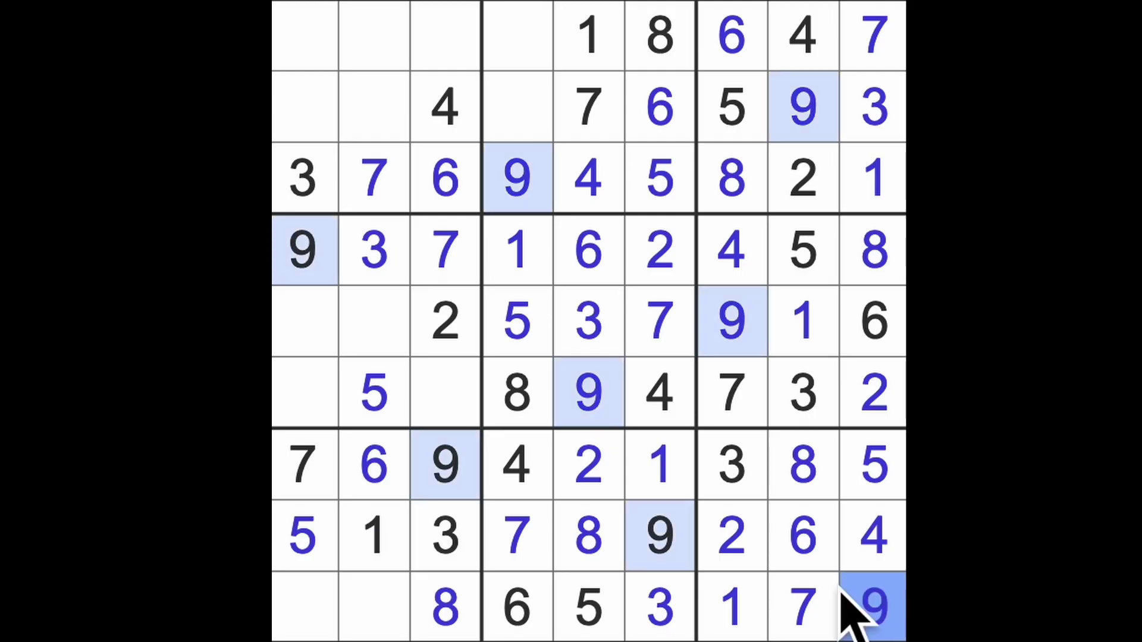
- Fill row 1 columns 2 and 4, and row 2 column 4
{"action": "left_click_drag", "start_coordinate": [467, 477], "coordinate": [326, 219]}
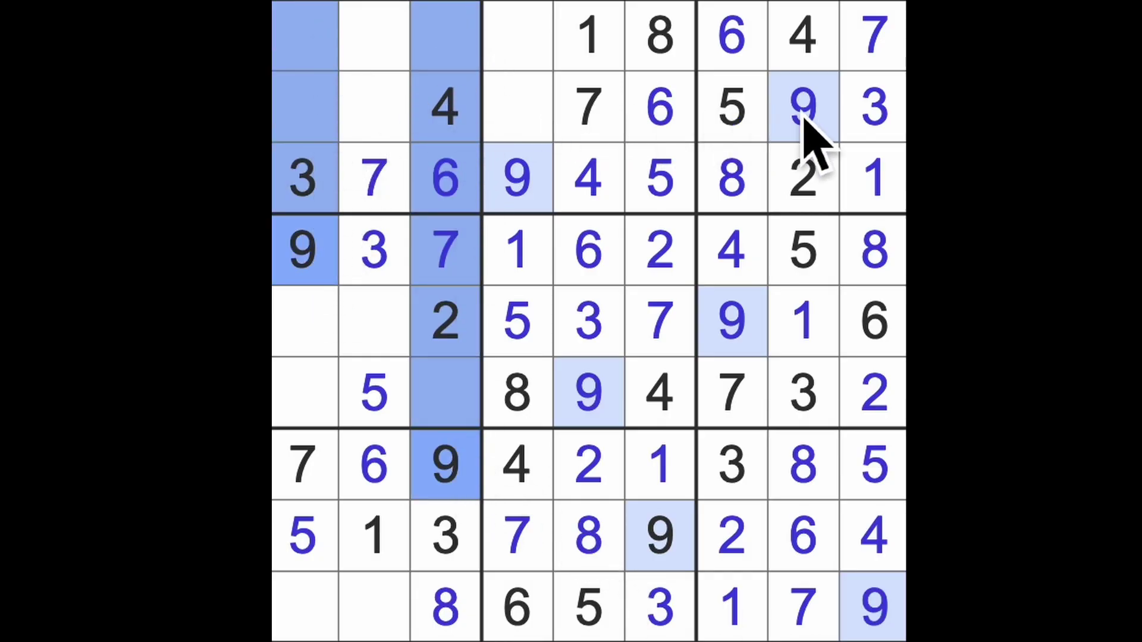
{"action": "left_click_drag", "start_coordinate": [318, 198], "coordinate": [367, 111]}
{"action": "left_click", "coordinate": [376, 57]}
{"action": "type", "text": "9"}
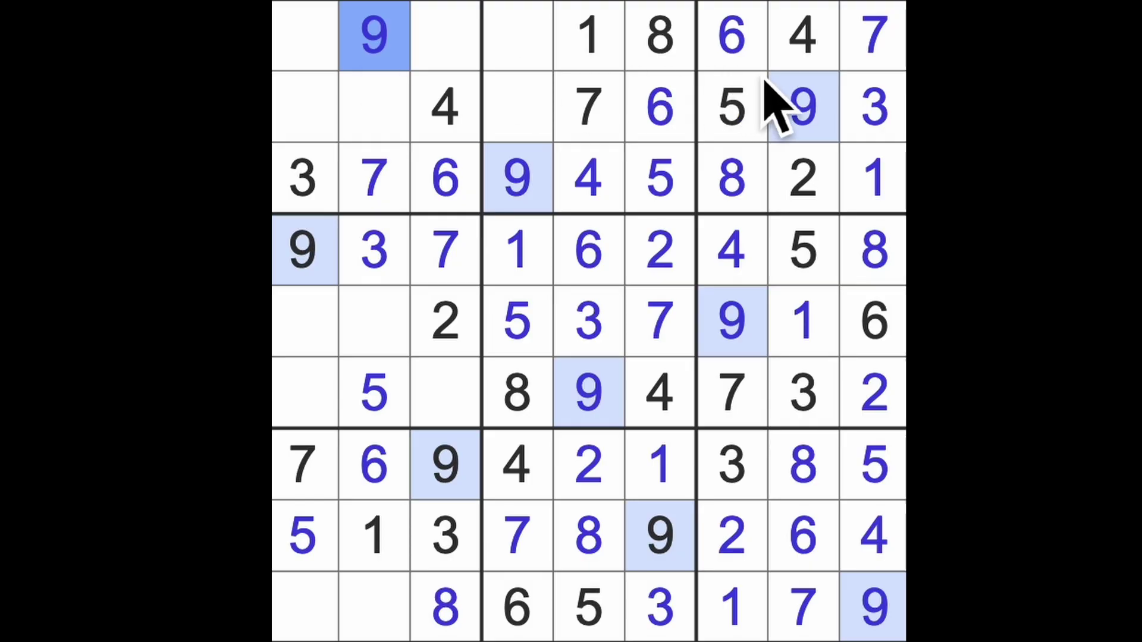
{"action": "left_click_drag", "start_coordinate": [876, 135], "coordinate": [523, 129]}
{"action": "left_click", "coordinate": [535, 50]}
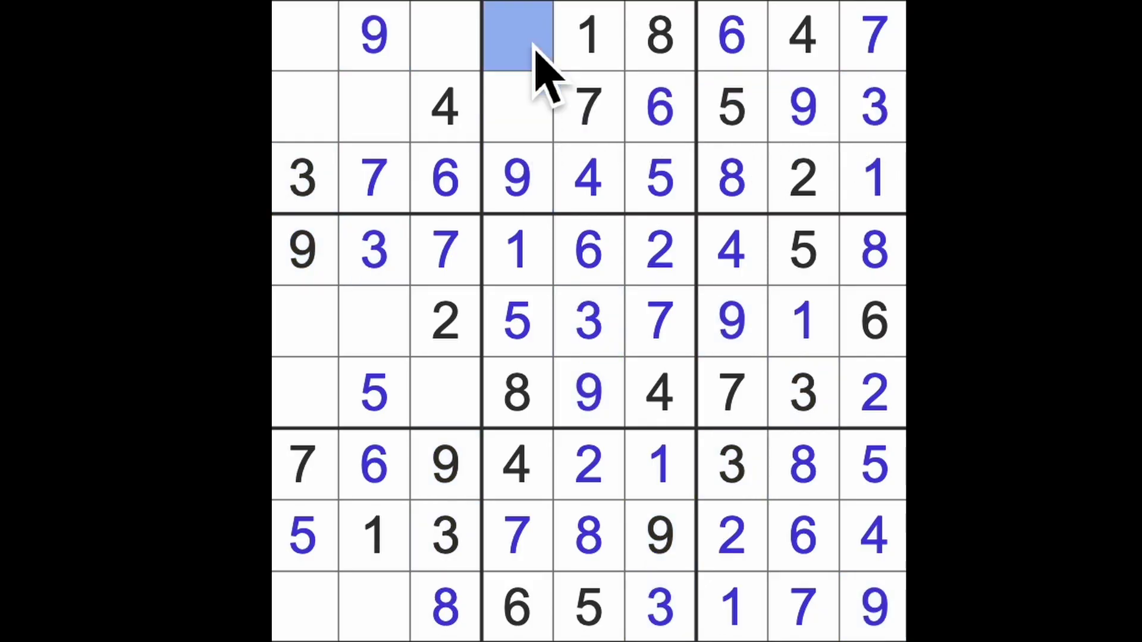
{"action": "type", "text": "3"}
{"action": "left_click", "coordinate": [530, 123]}
{"action": "type", "text": "2"}
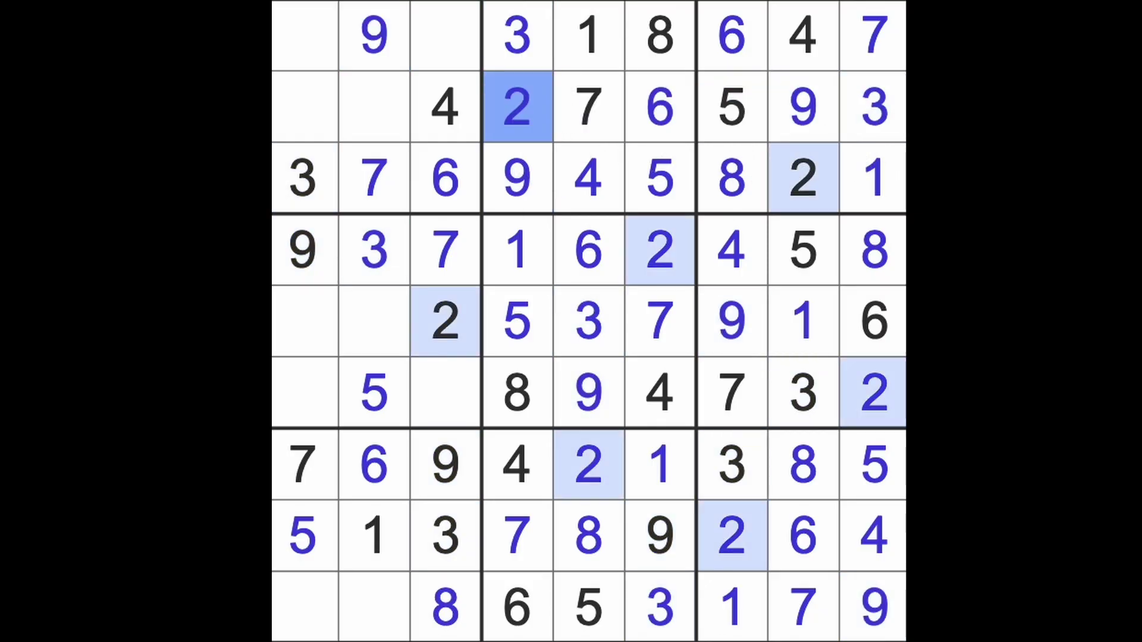
- Fill the top-left cell and row 9 columns 2 and 1
{"action": "left_click_drag", "start_coordinate": [534, 134], "coordinate": [303, 126]}
{"action": "left_click_drag", "start_coordinate": [464, 343], "coordinate": [473, 53]}
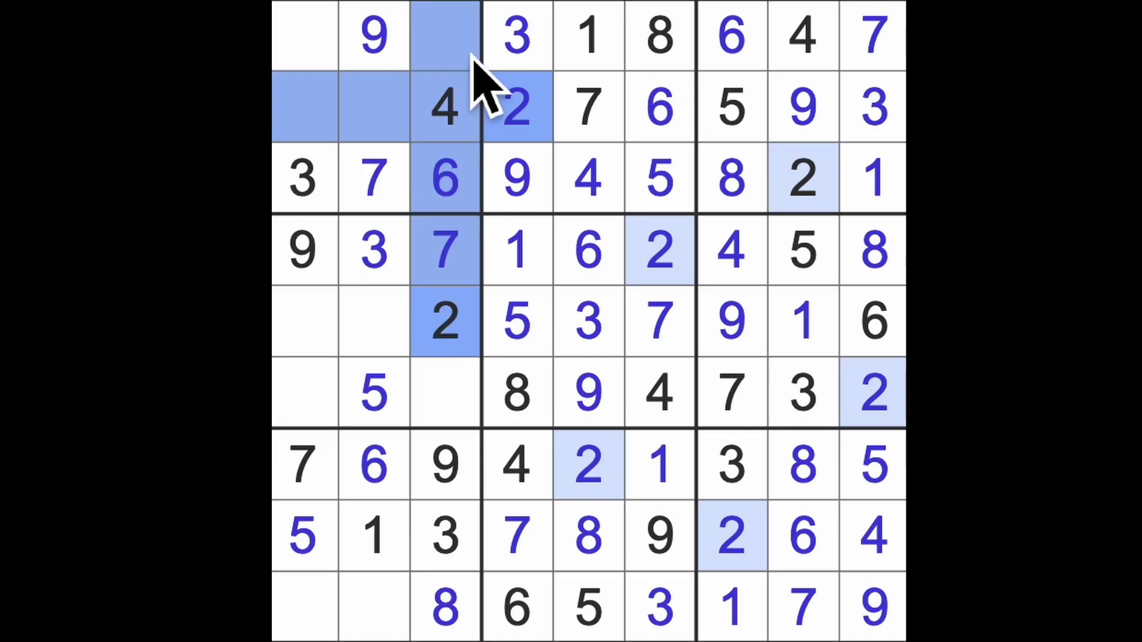
{"action": "left_click", "coordinate": [333, 53]}
{"action": "type", "text": "2"}
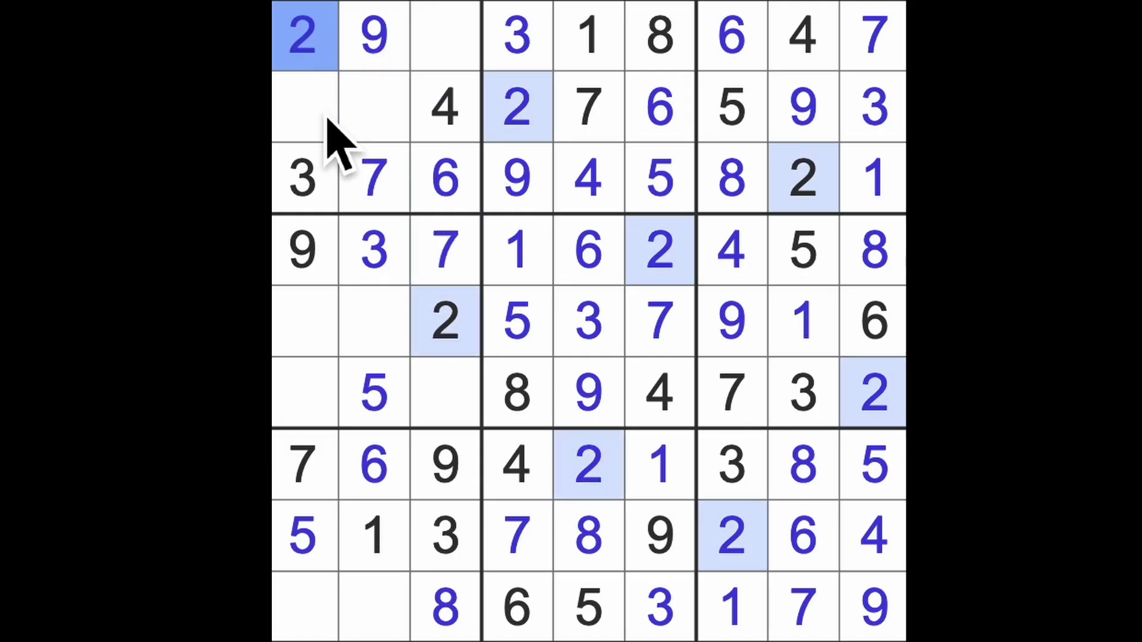
{"action": "left_click_drag", "start_coordinate": [327, 127], "coordinate": [312, 625]}
{"action": "left_click", "coordinate": [384, 629]}
{"action": "type", "text": "2"}
{"action": "left_click", "coordinate": [321, 629]}
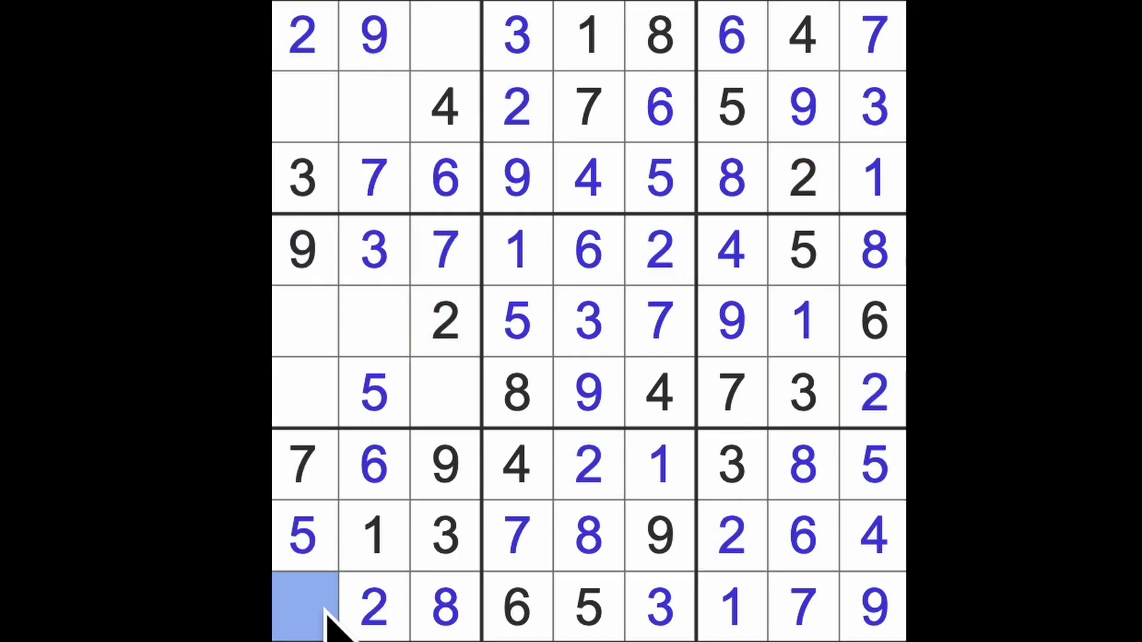
{"action": "type", "text": "4"}
- Fill row 5 columns 2 and 1, and row 2 column 2
{"action": "left_click_drag", "start_coordinate": [326, 625], "coordinate": [357, 304]}
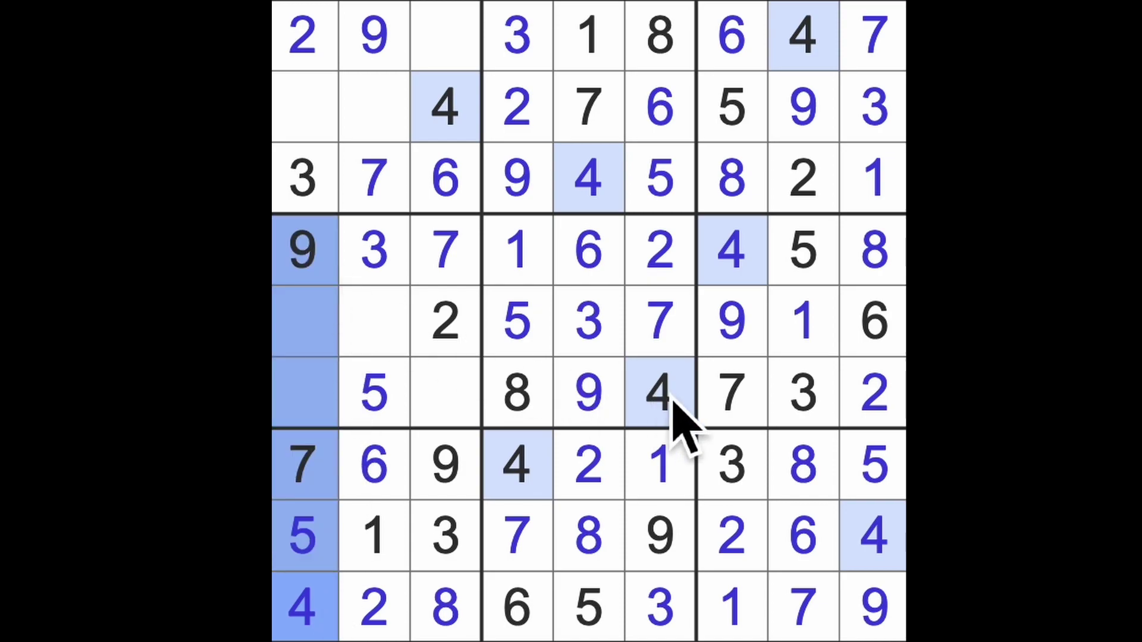
{"action": "left_click_drag", "start_coordinate": [673, 400], "coordinate": [401, 395]}
{"action": "left_click", "coordinate": [393, 344]}
{"action": "type", "text": "4"}
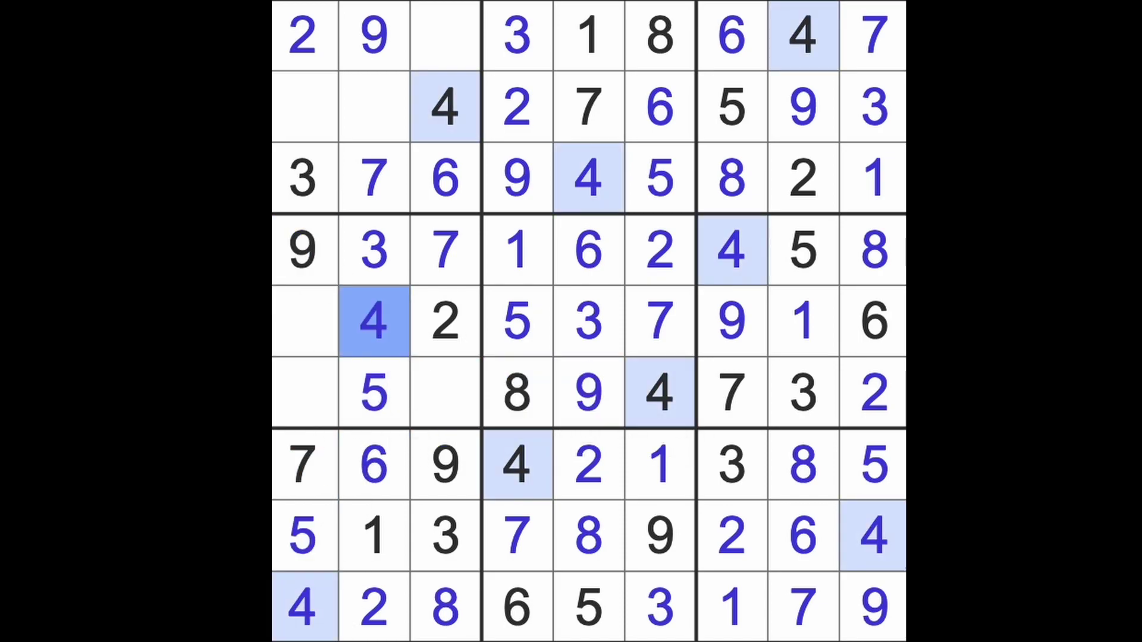
{"action": "left_click", "coordinate": [320, 348]}
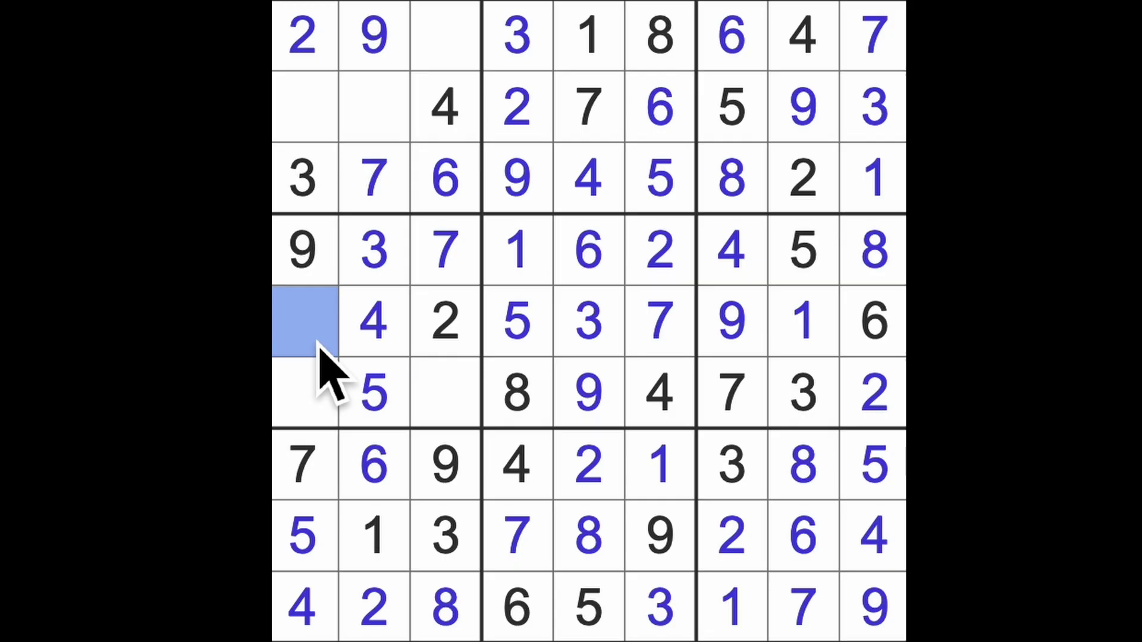
{"action": "type", "text": "8"}
{"action": "left_click_drag", "start_coordinate": [326, 369], "coordinate": [308, 107]}
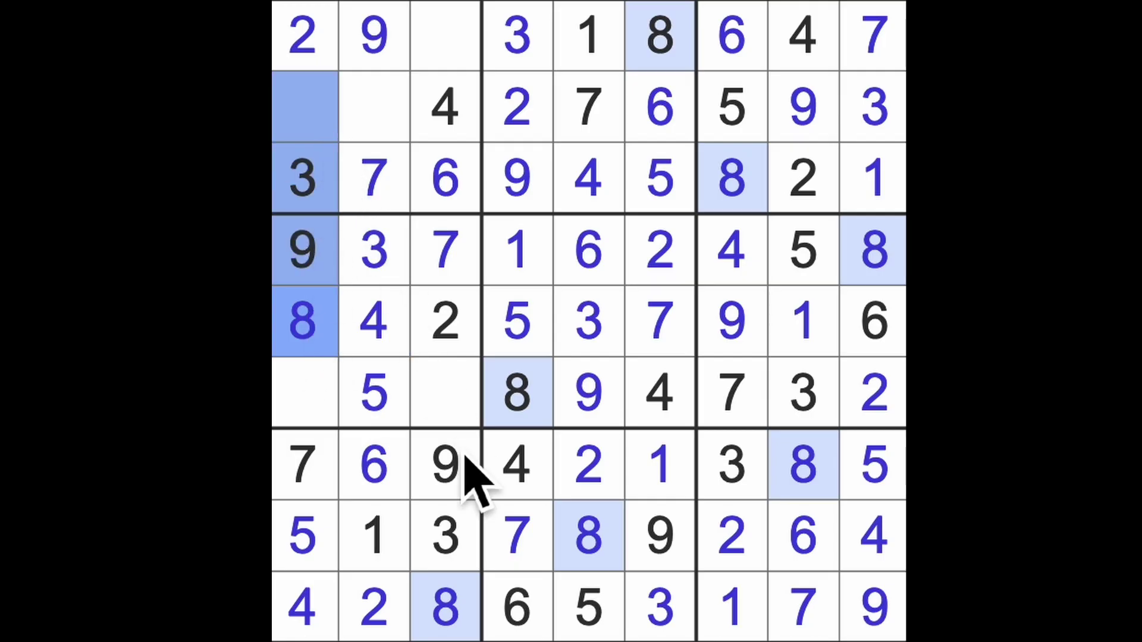
{"action": "left_click_drag", "start_coordinate": [446, 590], "coordinate": [446, 36]}
{"action": "left_click", "coordinate": [396, 106]}
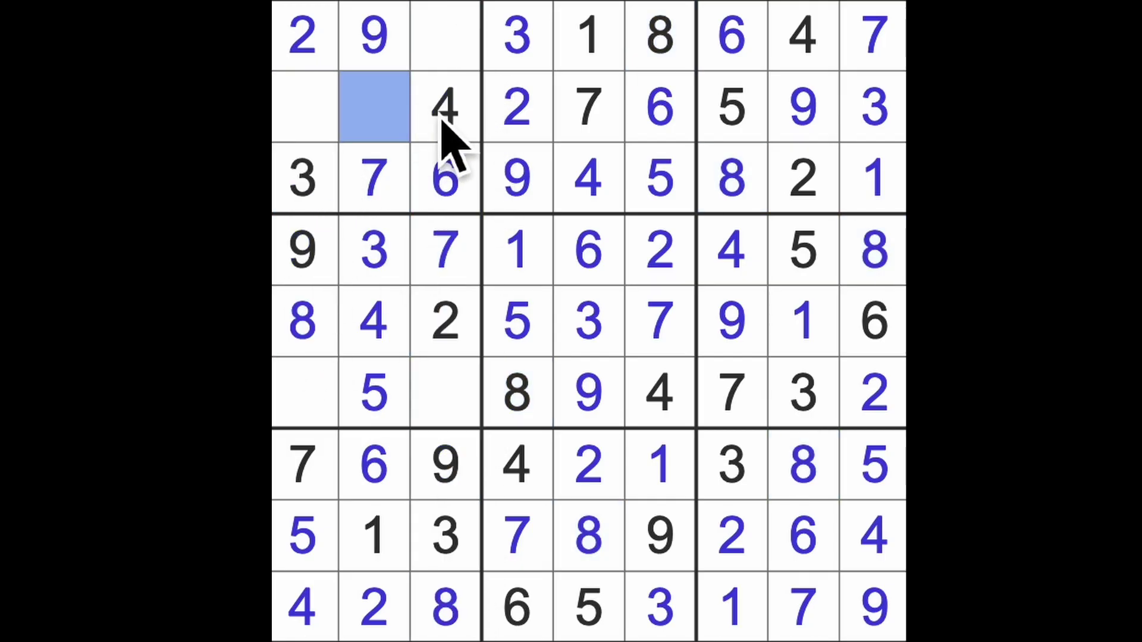
{"action": "type", "text": "8"}
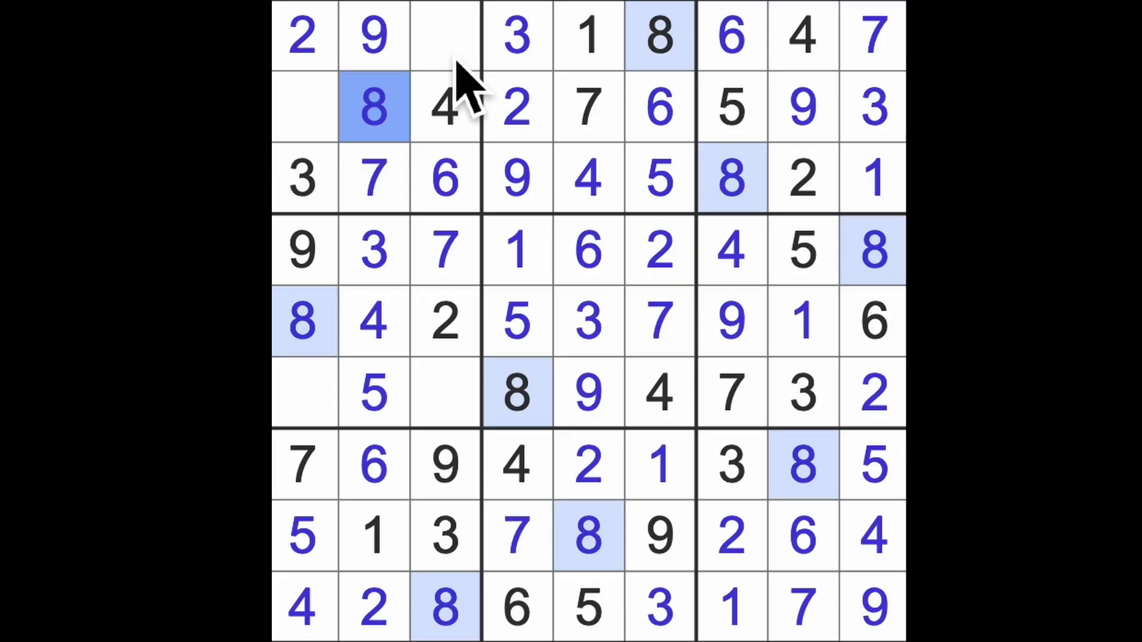
- Fill row 1 column 3, row 2 column 1 and row 6 column 3, finishing with 6 in row 6, column 1
{"action": "left_click", "coordinate": [453, 55]}
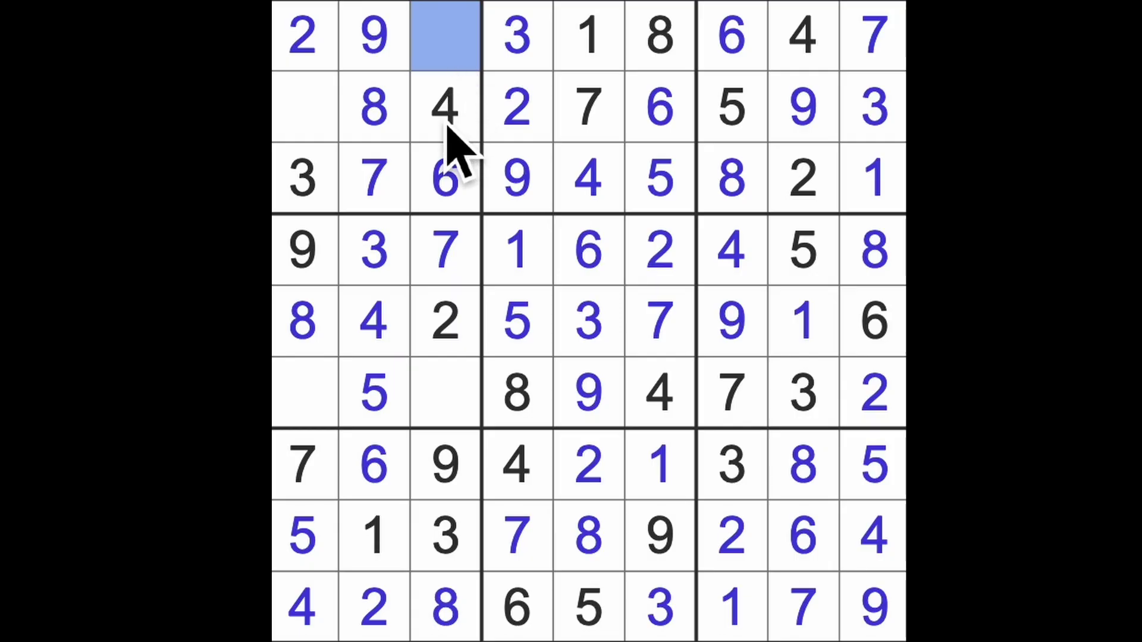
{"action": "type", "text": "5"}
{"action": "left_click", "coordinate": [325, 125]}
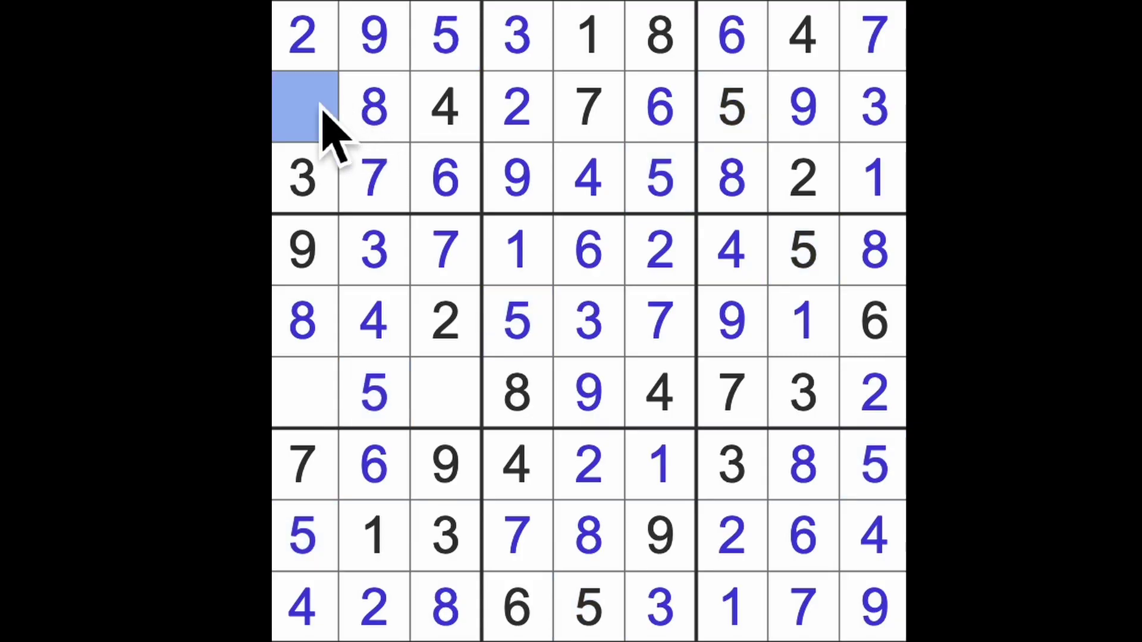
{"action": "type", "text": "1"}
{"action": "left_click_drag", "start_coordinate": [325, 125], "coordinate": [326, 454]}
{"action": "left_click", "coordinate": [466, 416]}
{"action": "type", "text": "1"}
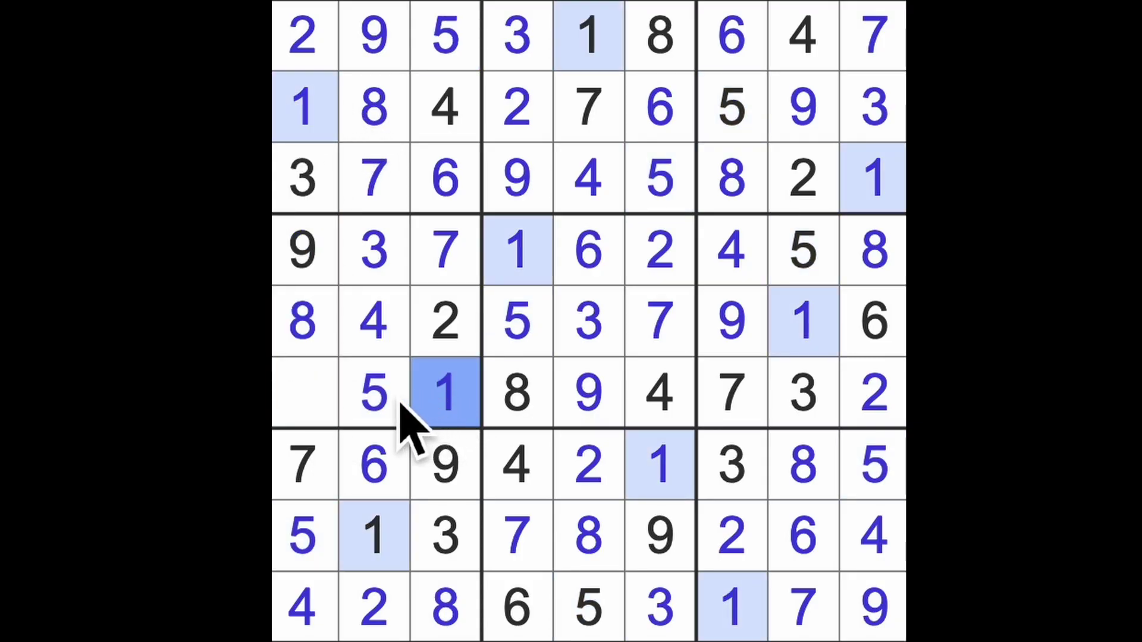
{"action": "left_click", "coordinate": [328, 417]}
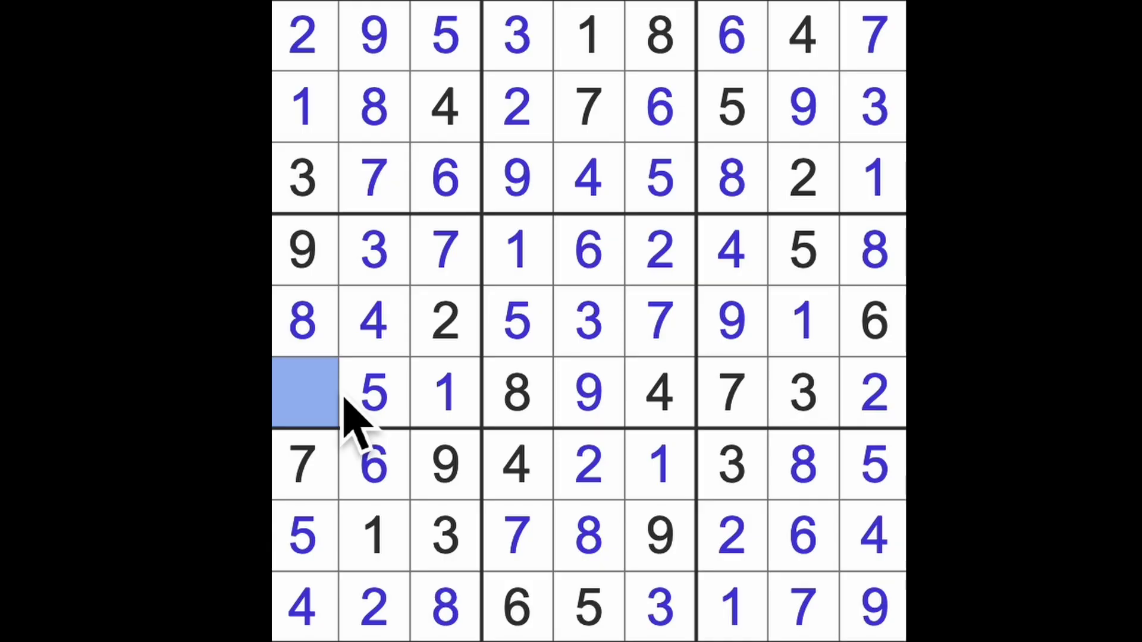
{"action": "type", "text": "6"}
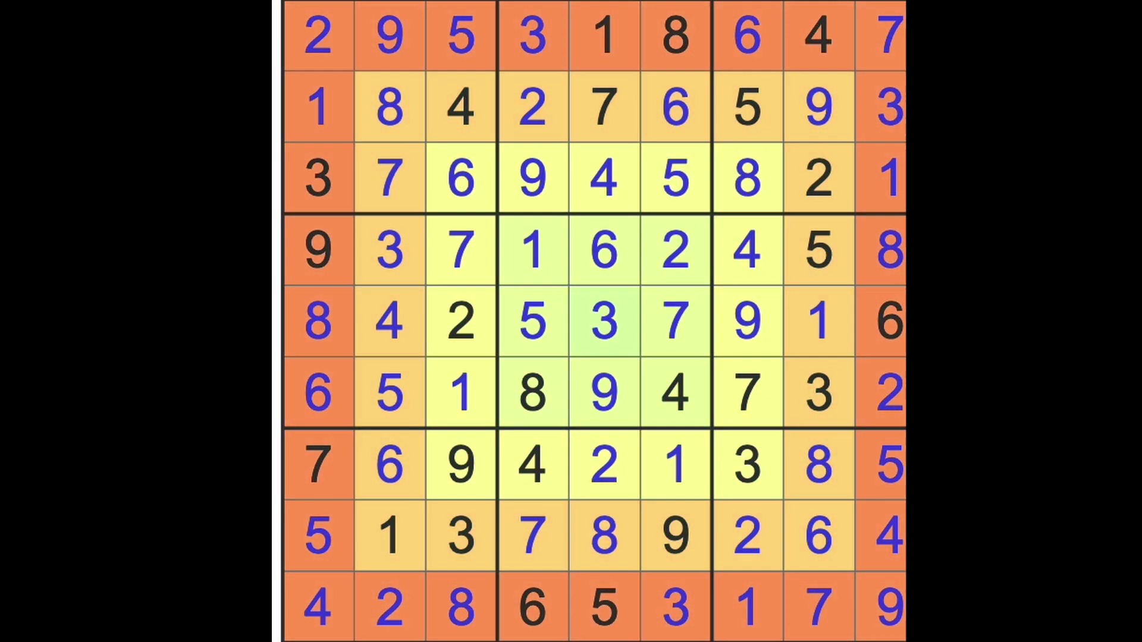